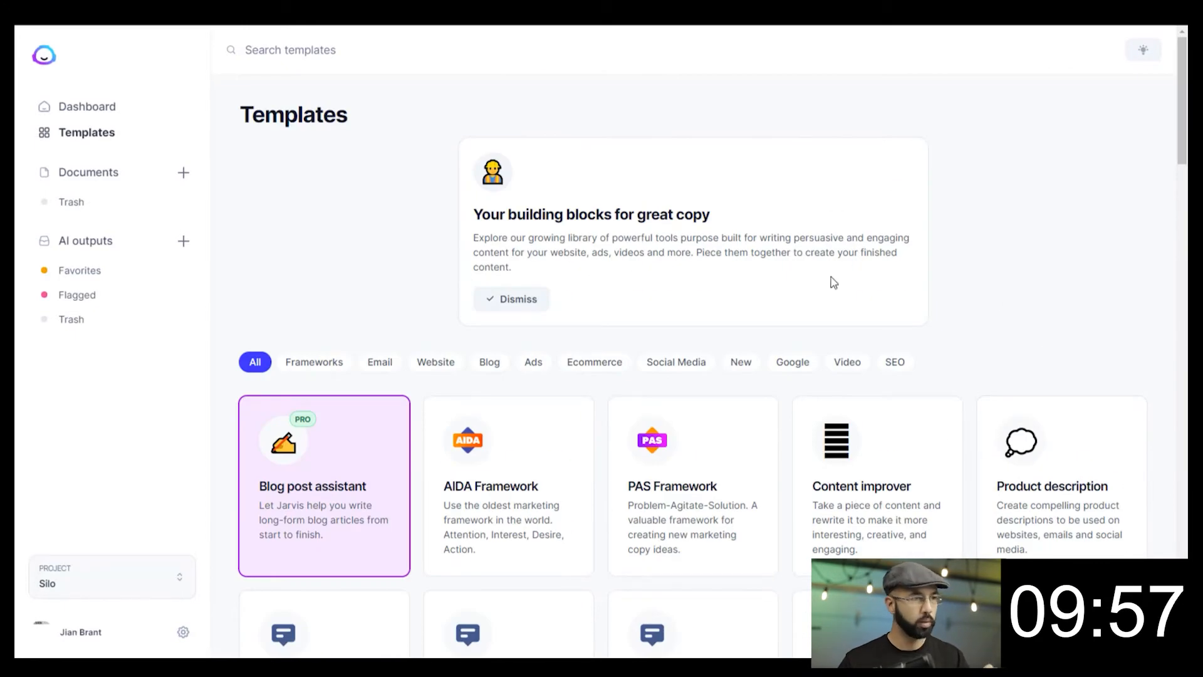
Step: Filter the templates to the Blog category and open the Blog Post Outline template
click(490, 362)
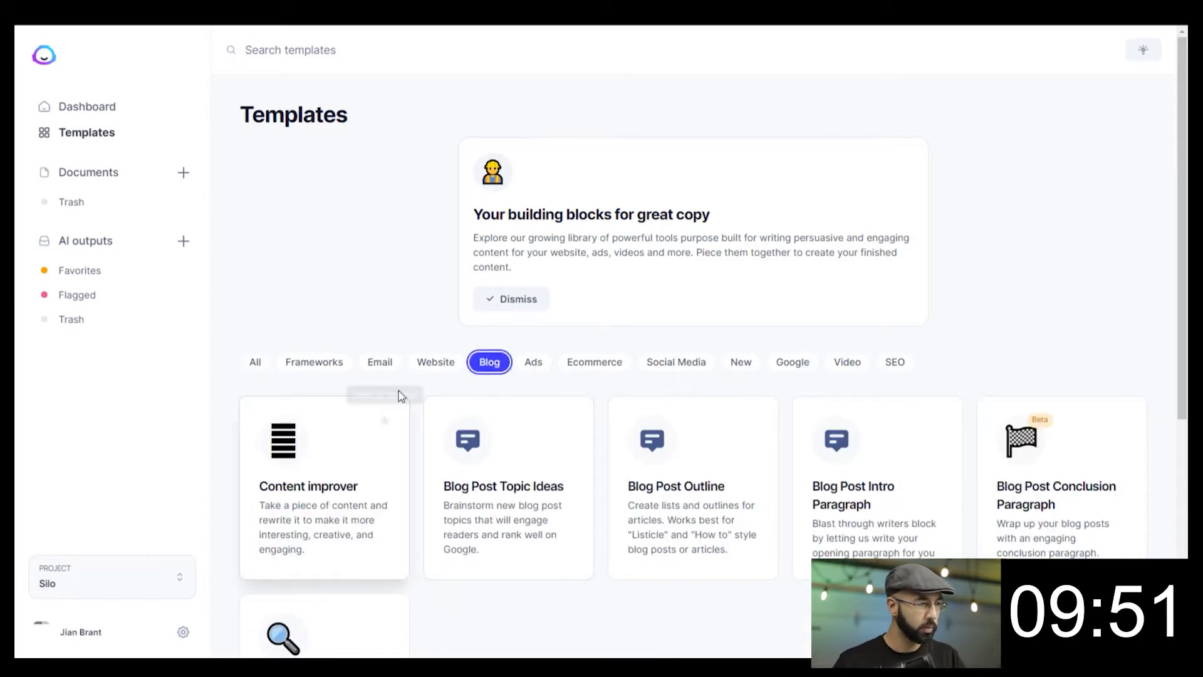
scroll(545, 596, down, 4)
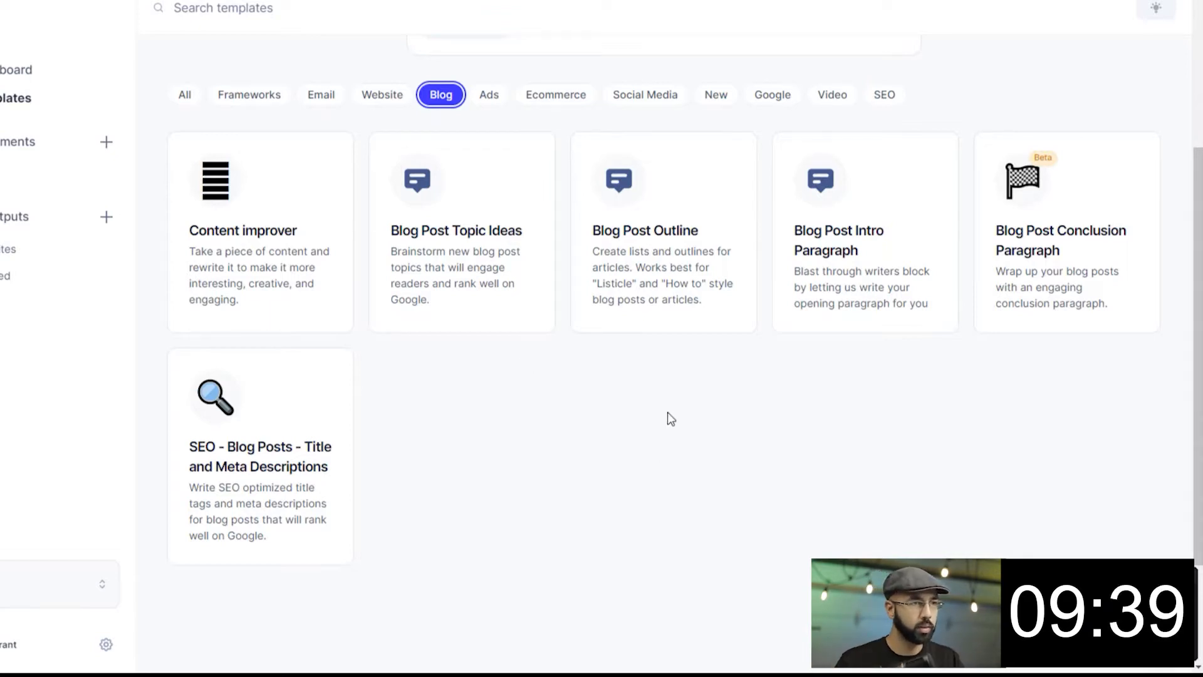
click(659, 231)
Step: Set the blog post topic to "6 copywriting tips for beginners" and generate the AI outlines
text(6 copywriting tips for bwegin)
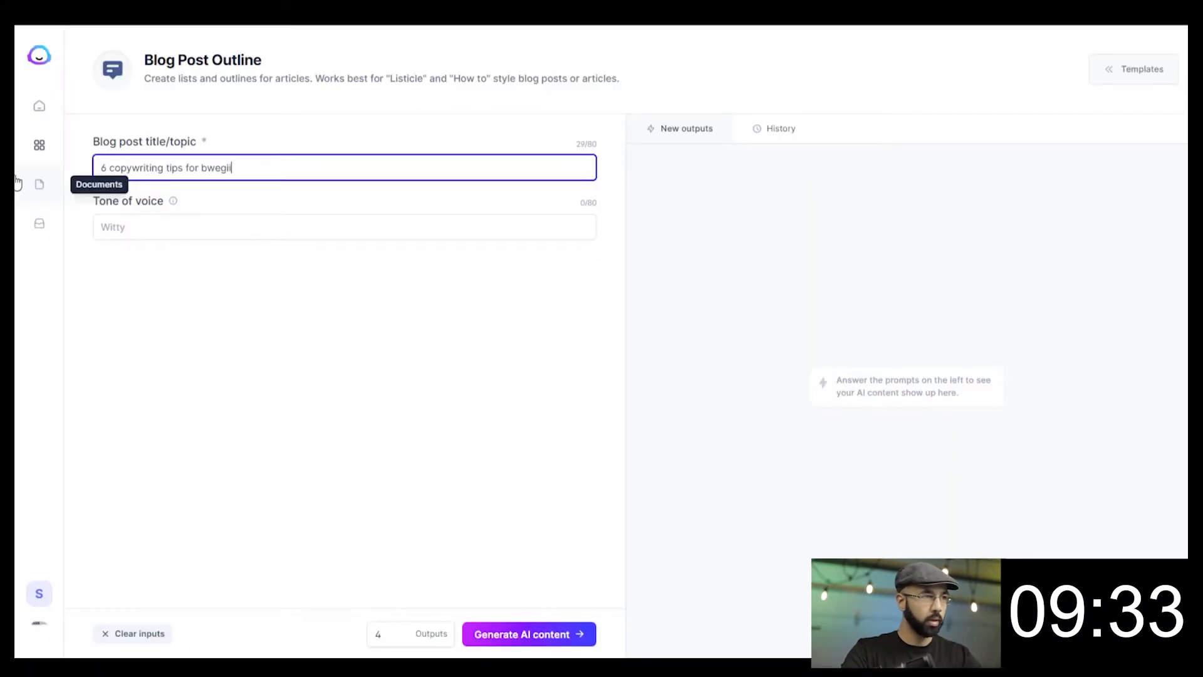
key(BackSpace)
key(BackSpace)
key(BackSpace)
text(eginners)
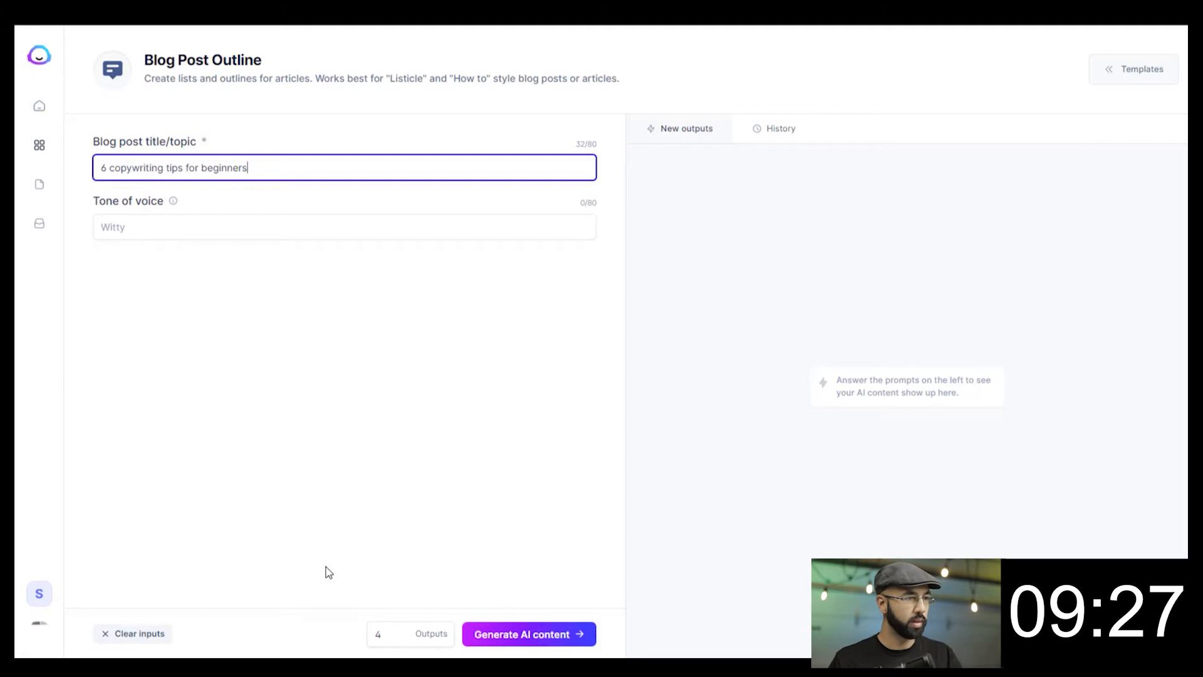
click(524, 635)
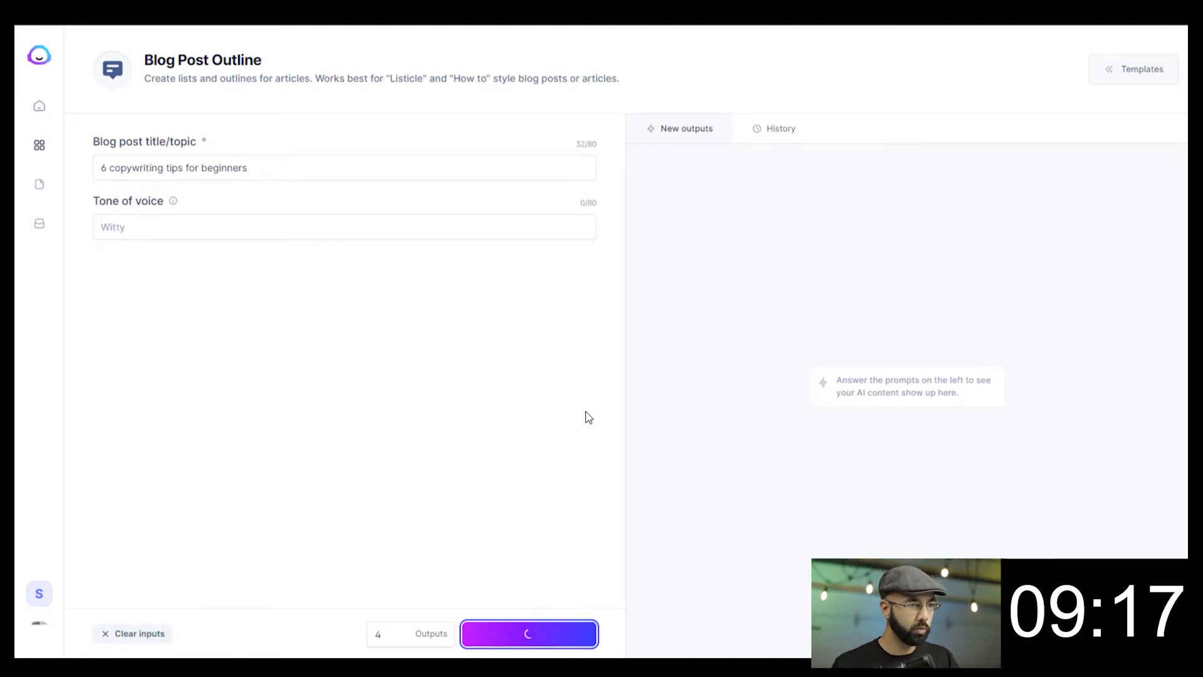
Step: Review the generated outlines and copy the tip "Keep it short and to the point" from the first one
scroll(859, 288, down, 6)
scroll(820, 363, up, 3)
scroll(821, 364, up, 3)
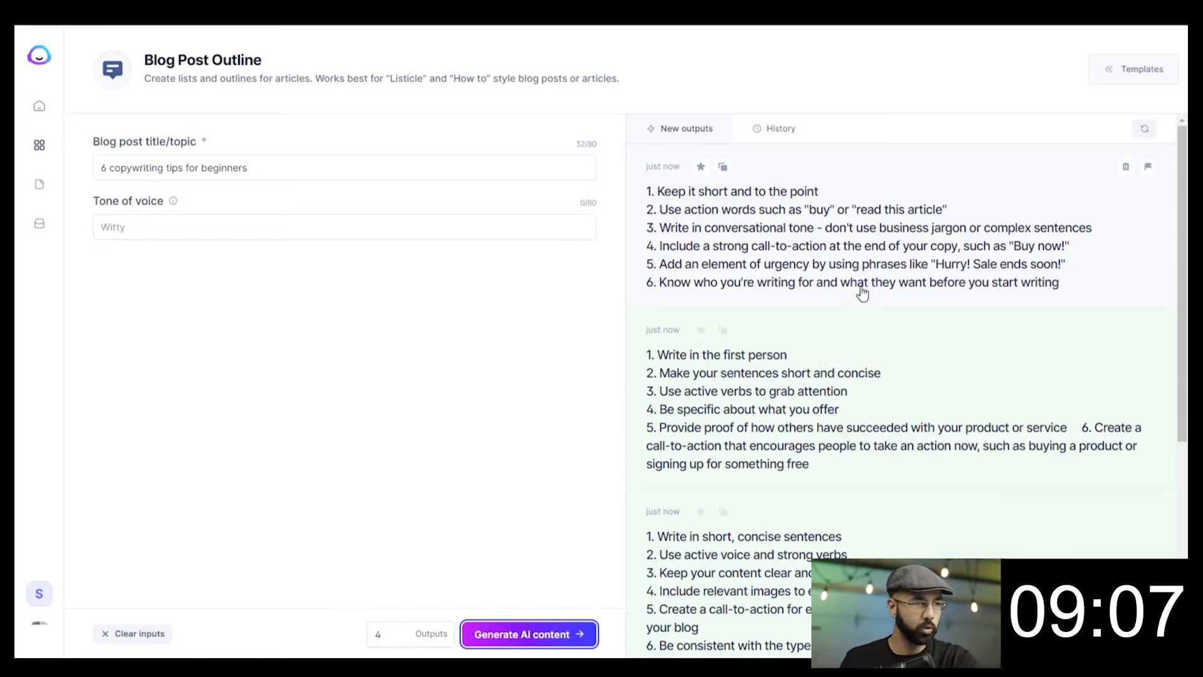
scroll(783, 447, down, 5)
scroll(765, 371, up, 2)
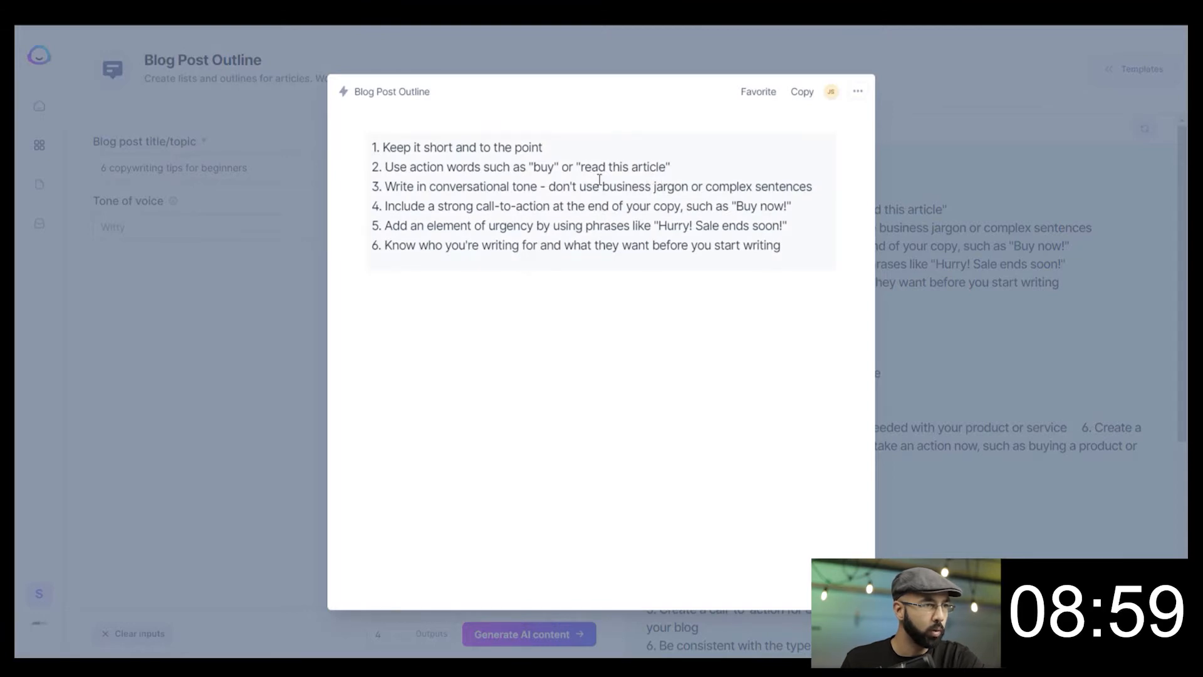
drag(548, 149, 386, 148)
key(ctrl+c)
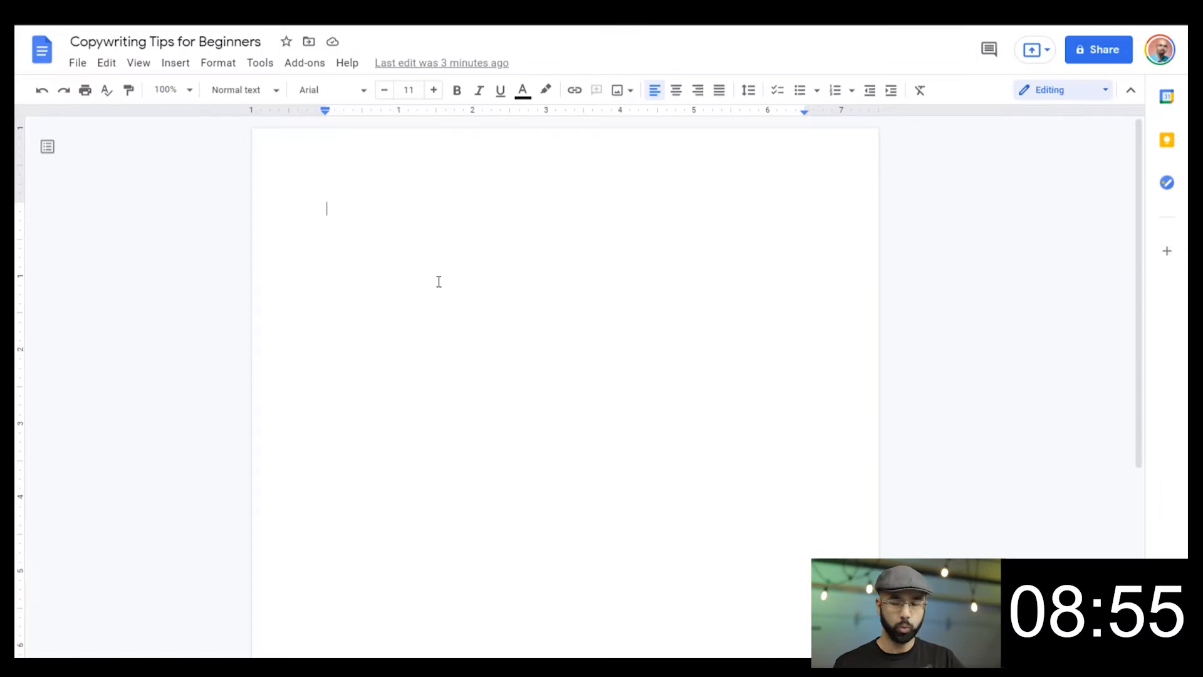
Step: Paste the copied tip three lines below the start of the "Copywriting Tips for Beginners" Google Docs document and start a new line
key(Return)
key(Return)
key(Return)
key(ctrl+v)
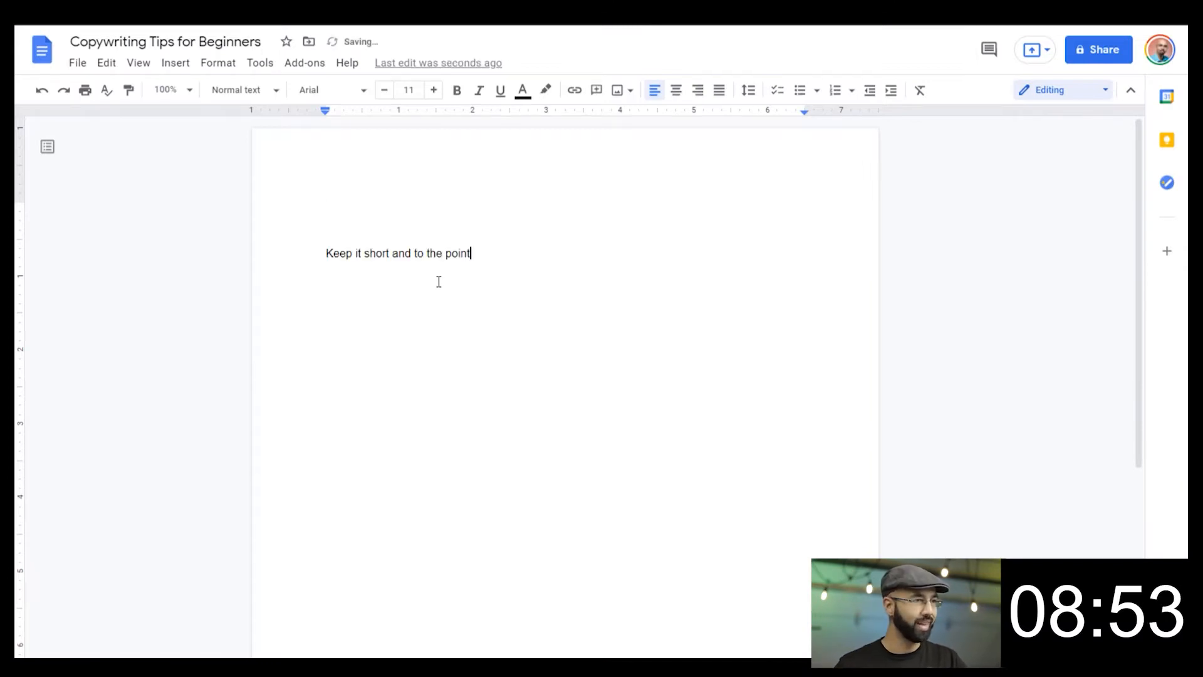
key(Return)
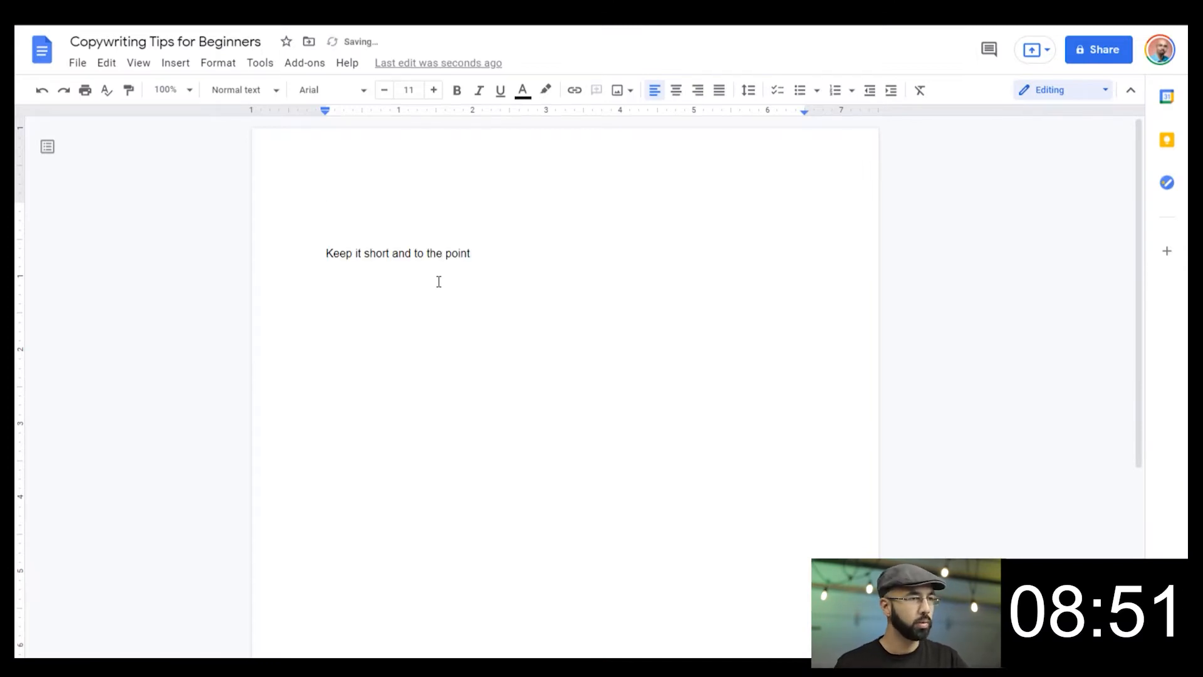
Step: Copy the first outline's tip "Write in conversational tone - don't use business jargon or complex sentences" from Jarvis into the Google Docs document
key(alt+Tab)
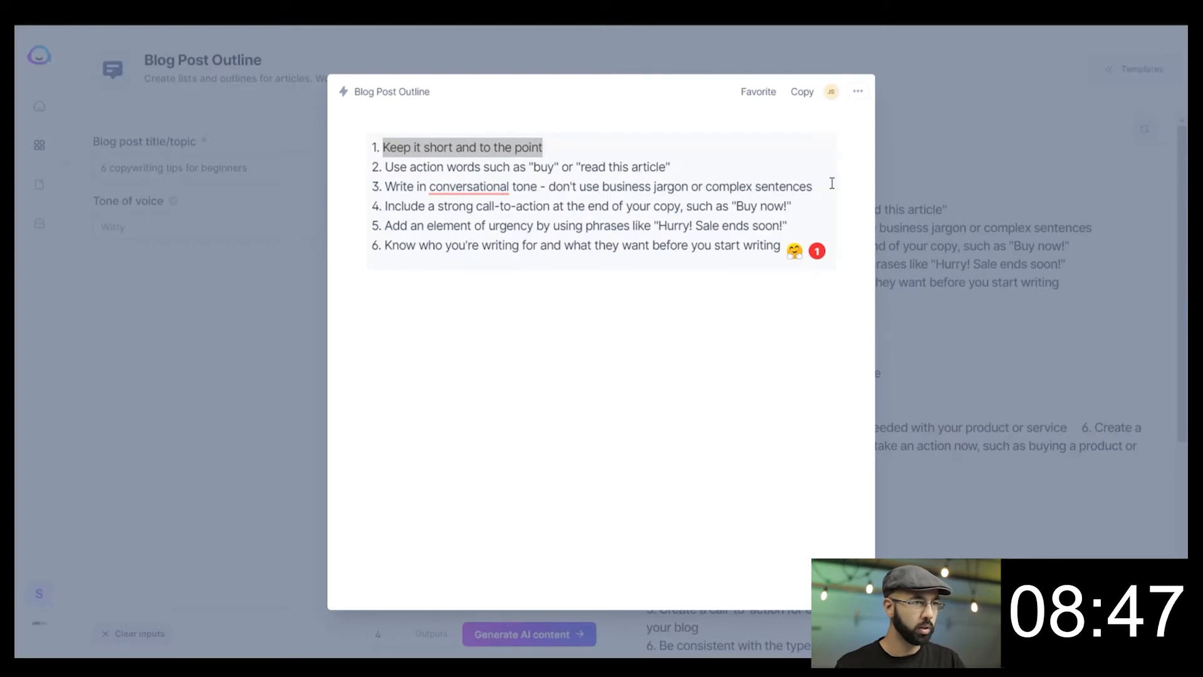
drag(824, 183, 385, 190)
key(ctrl+c)
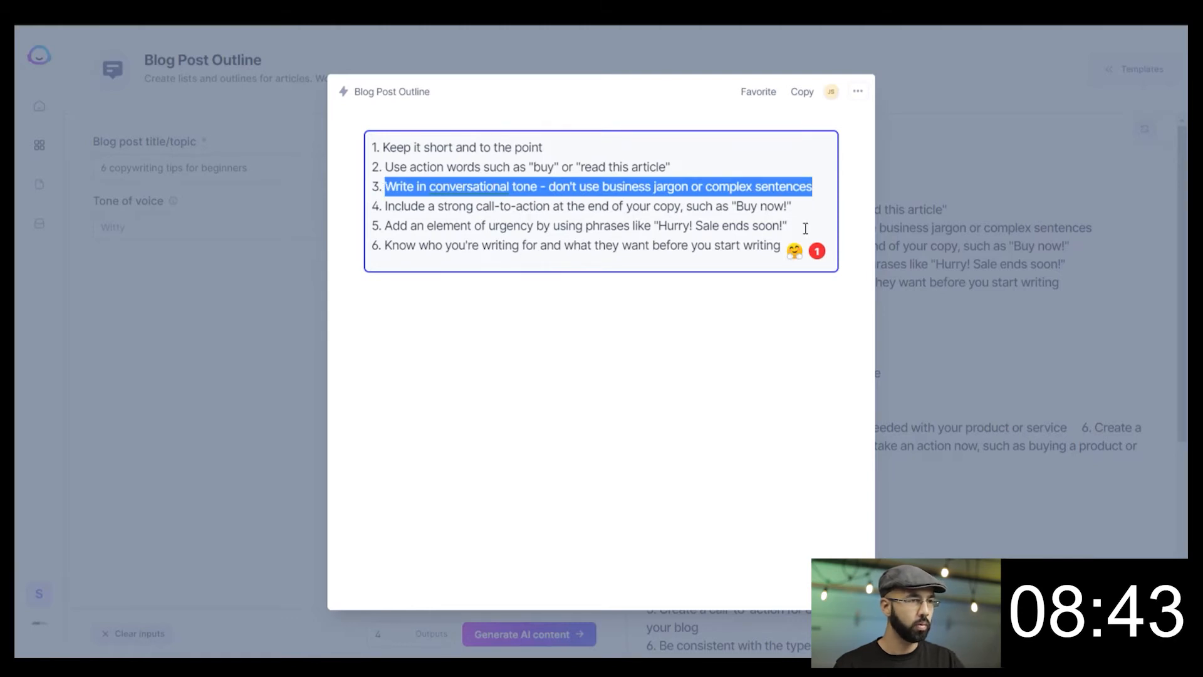
key(alt+Tab)
key(ctrl+v)
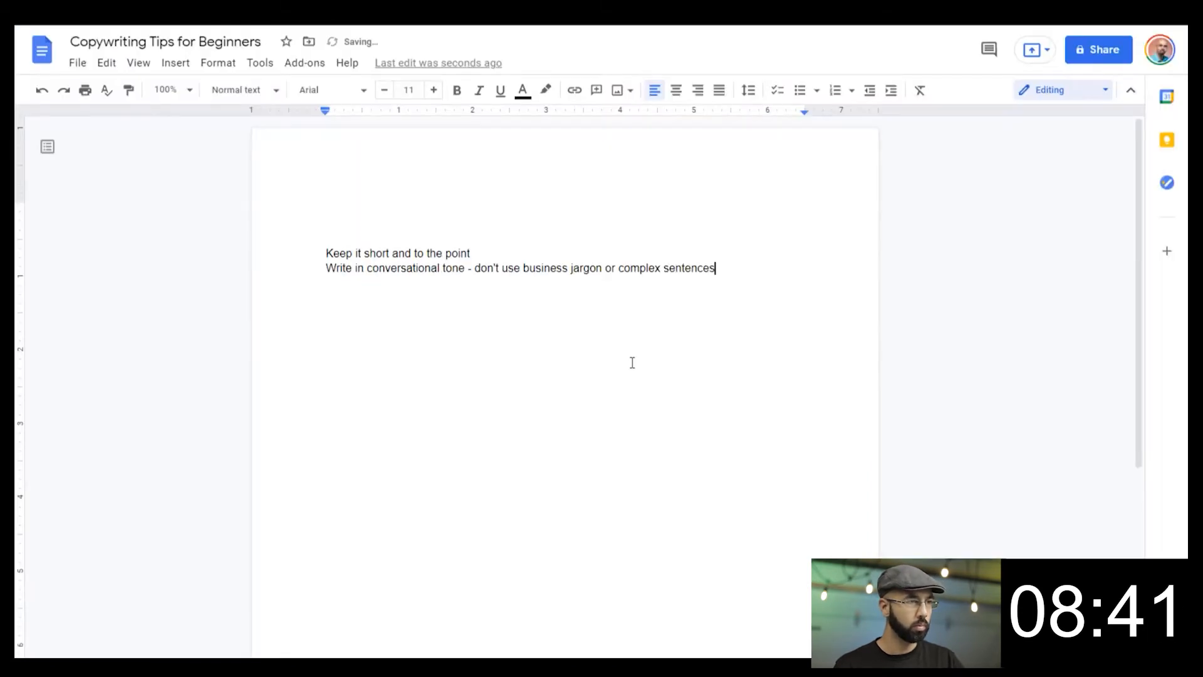
Step: Add the first outline's tip "Include a strong call-to-action at the end of your copy, such as "Buy now!"" on the document's next line
key(alt+Tab)
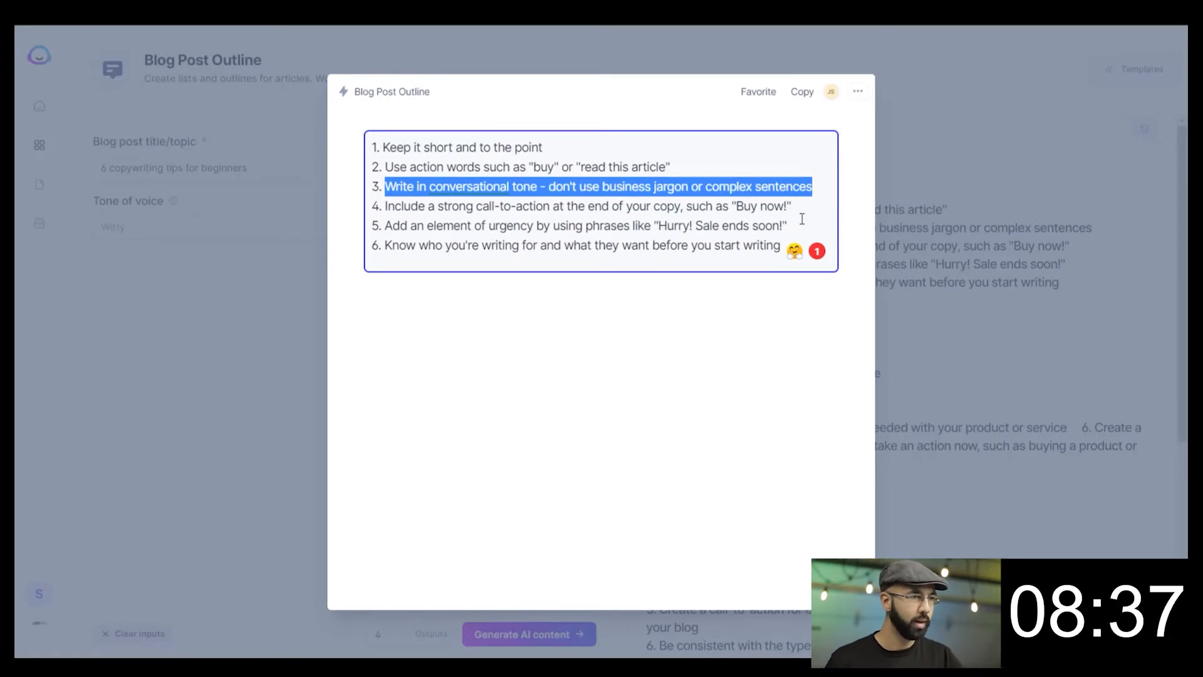
drag(804, 209, 385, 207)
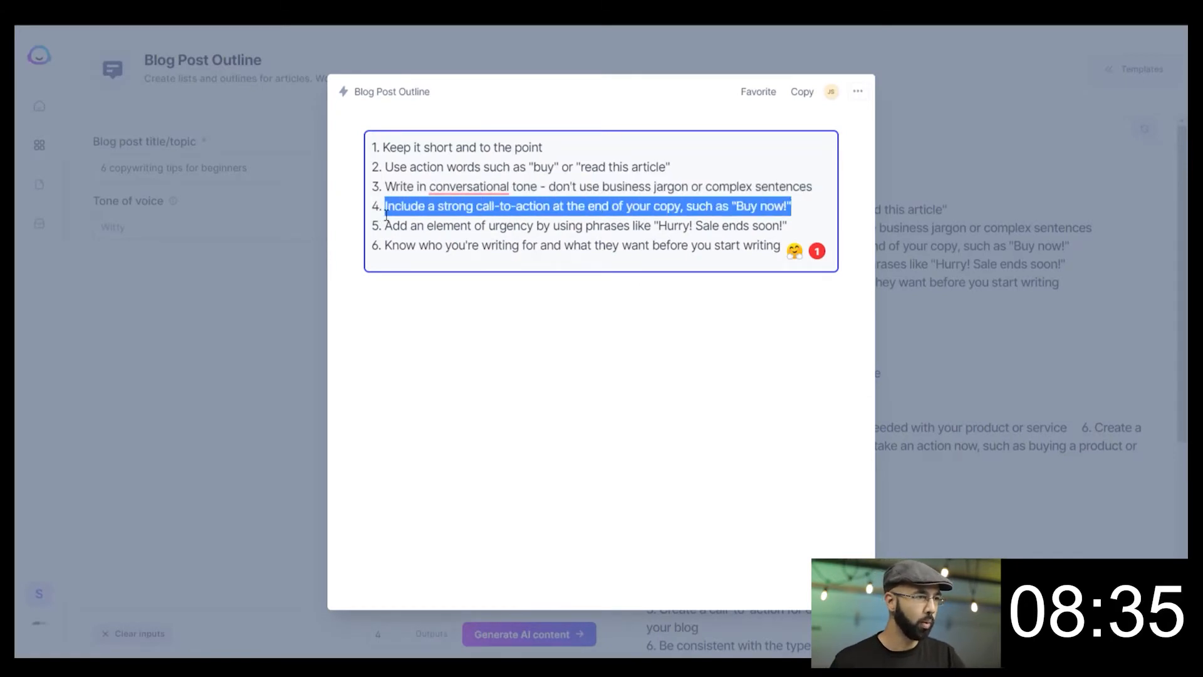
key(alt+Tab)
key(Return)
text(Include a strong call-to-action at the end of your copy, such as "Buy now!")
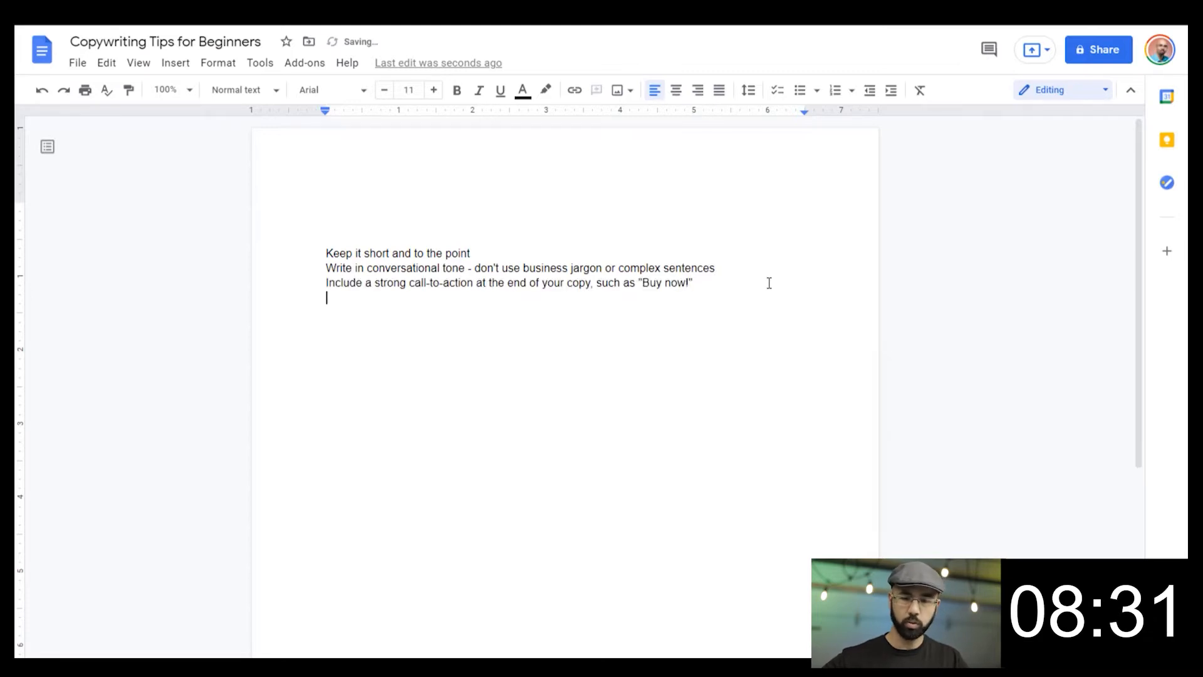
Step: Add the tip "Know who you're writing for and what they want before you start writing" from the first outline to the document
key(alt+Tab)
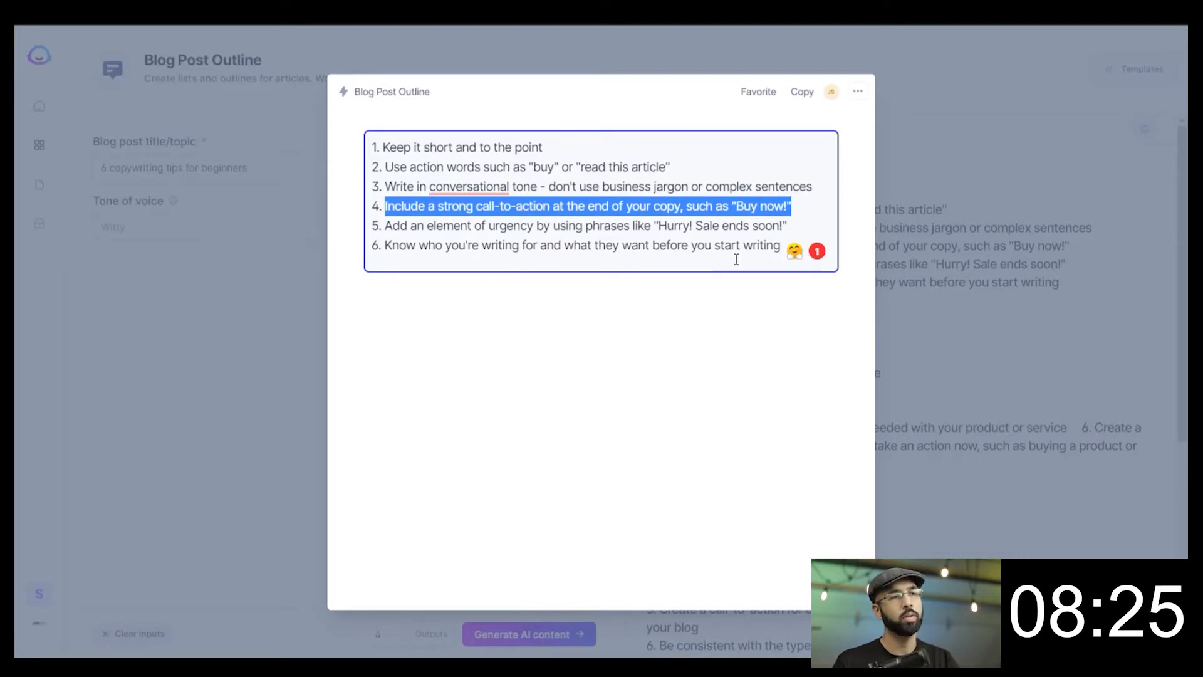
triple_click(768, 254)
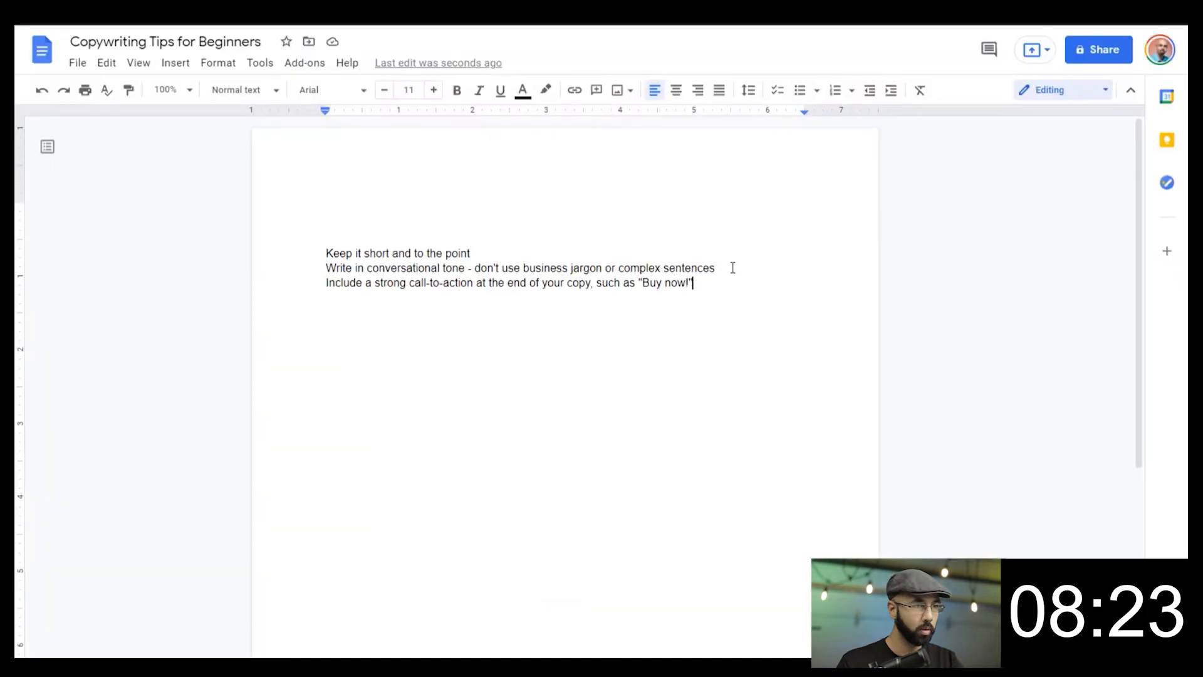
key(Return)
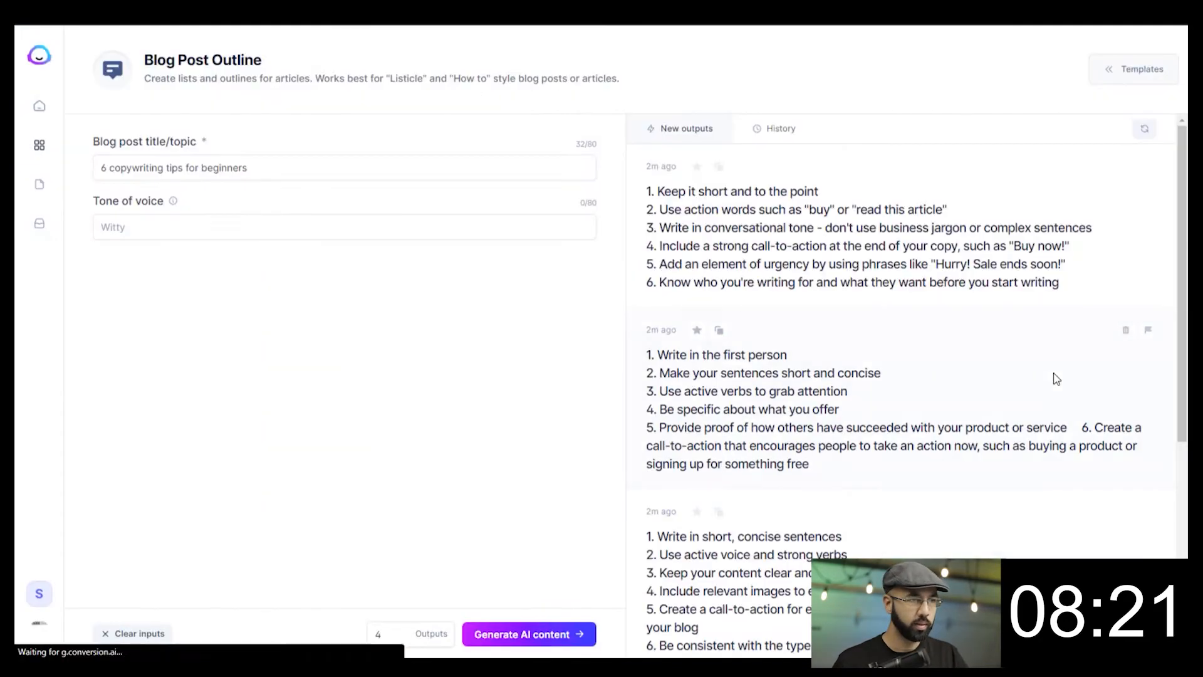
Step: Add the second outline's tip "Provide proof of how others have succeeded with your product or service" as the document's fifth line
scroll(1021, 376, down, 2)
click(926, 295)
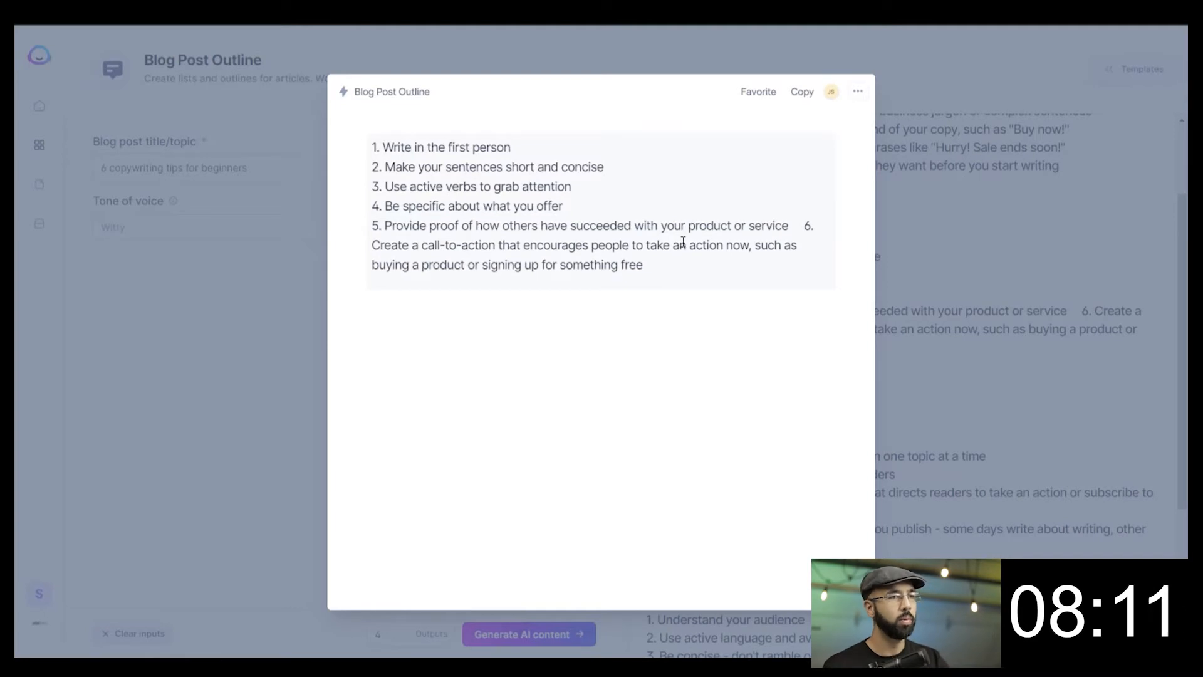
drag(792, 226, 386, 229)
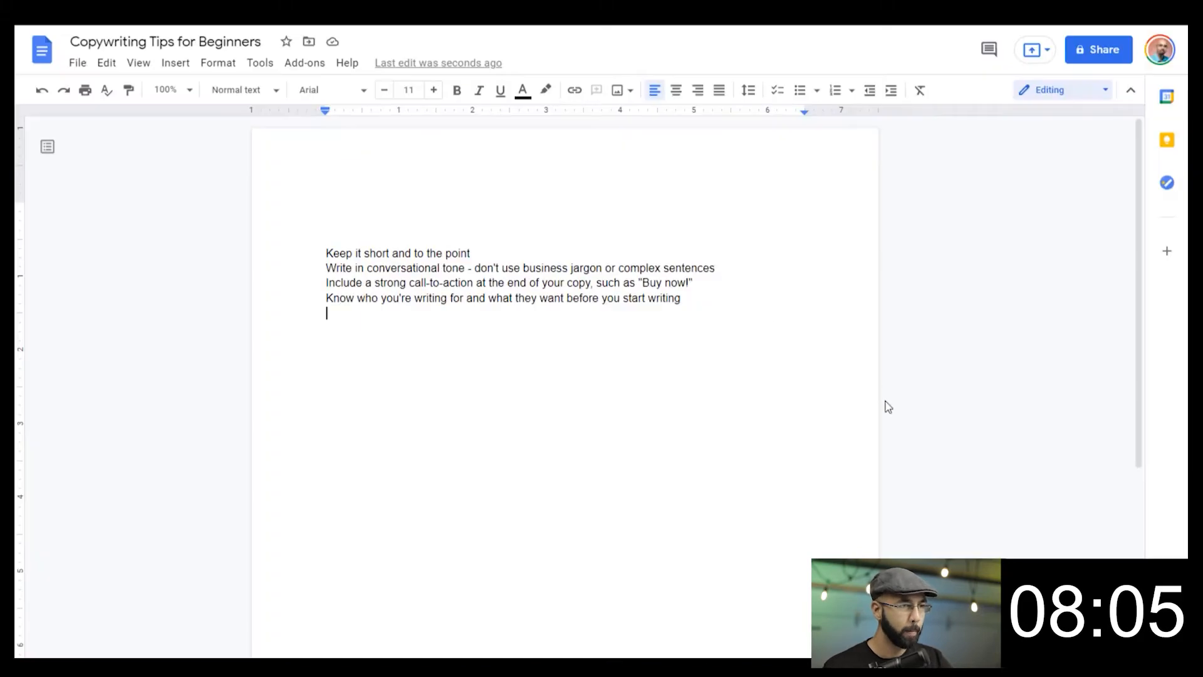
text(Provide proof of how others have succeeded with your product or service)
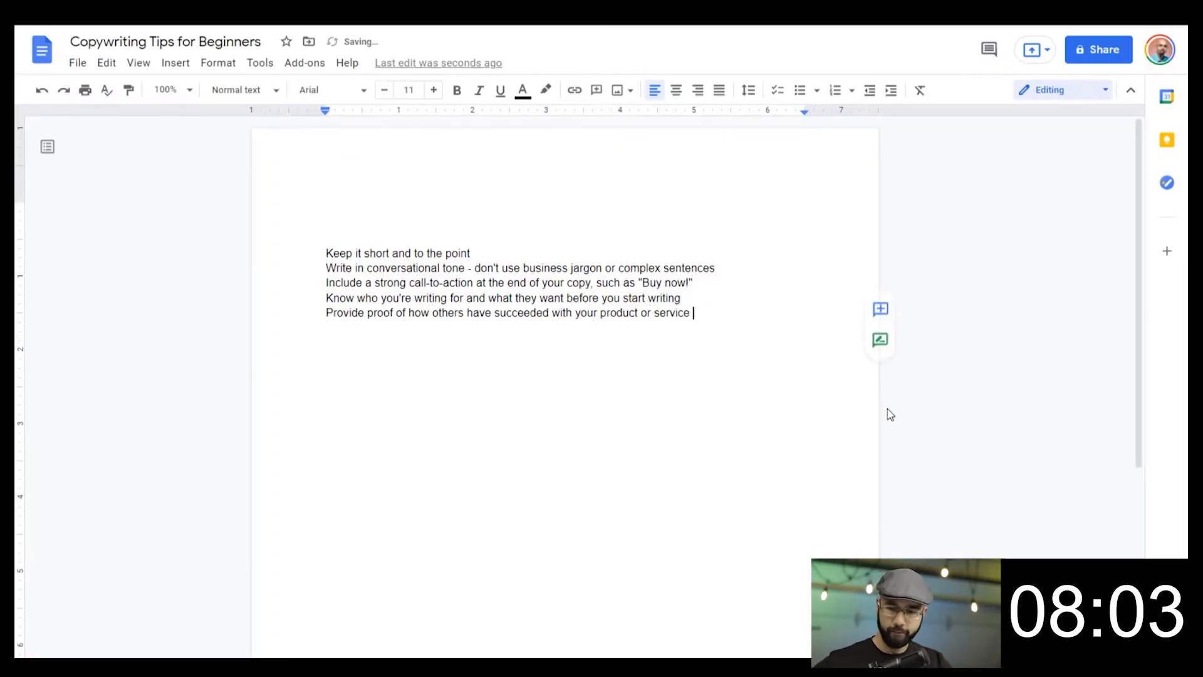
key(Return)
Step: Format all the tips in the document as a numbered list
key(ctrl+a)
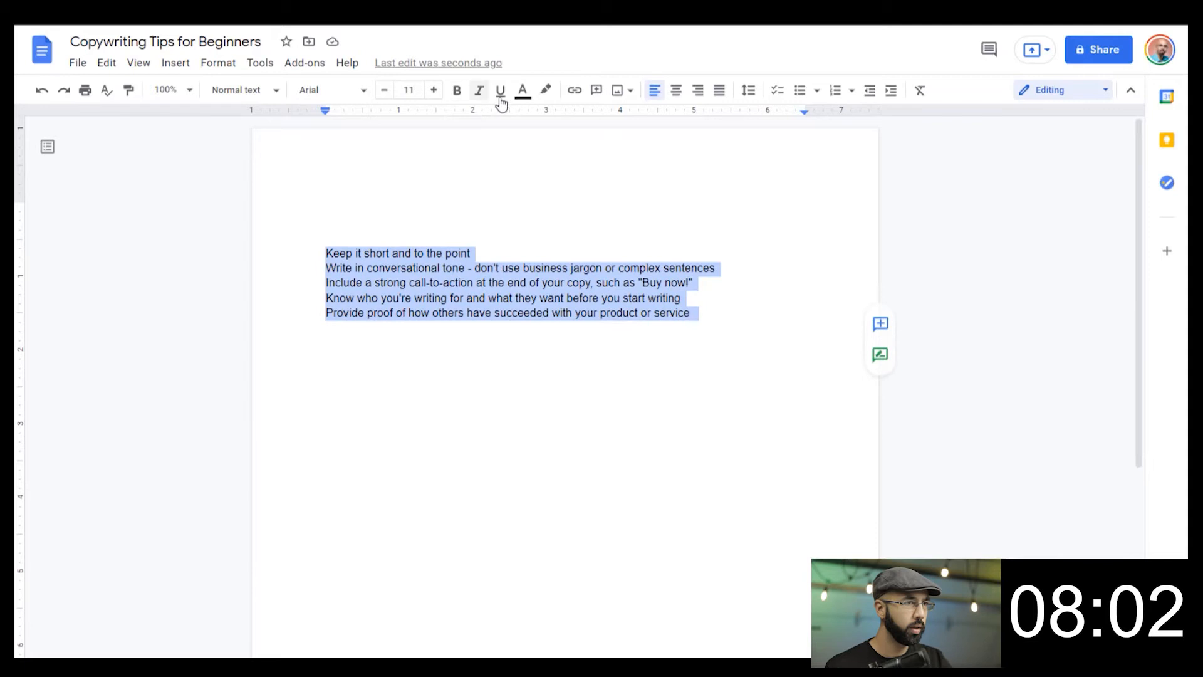
click(835, 90)
click(743, 327)
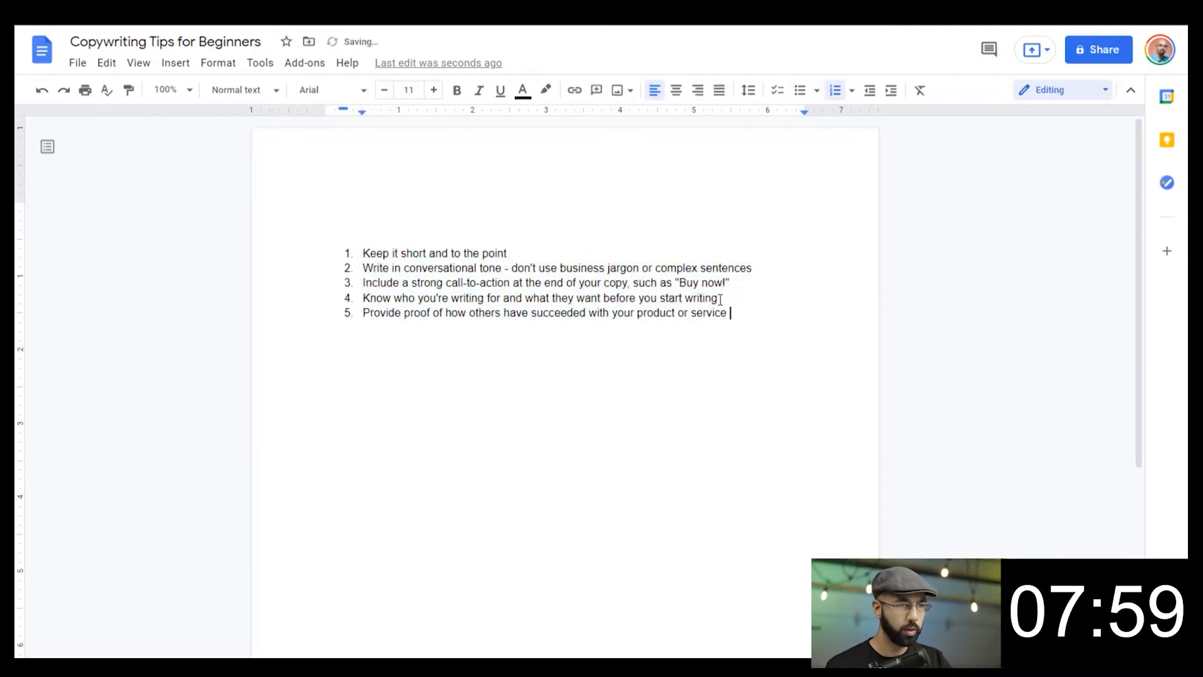
Step: Add the second outline's tip "Be specific about what you offer" as item 6 of the document's numbered list
key(Return)
key(alt+Tab)
scroll(846, 278, up, 3)
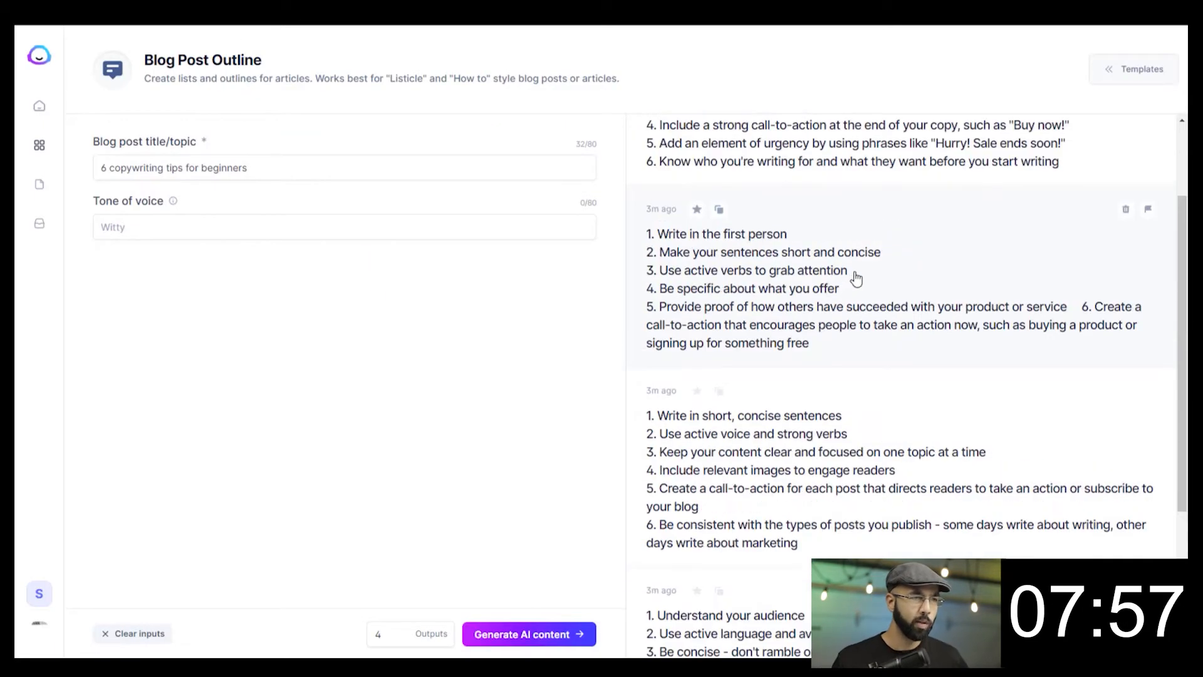
click(853, 278)
click(395, 207)
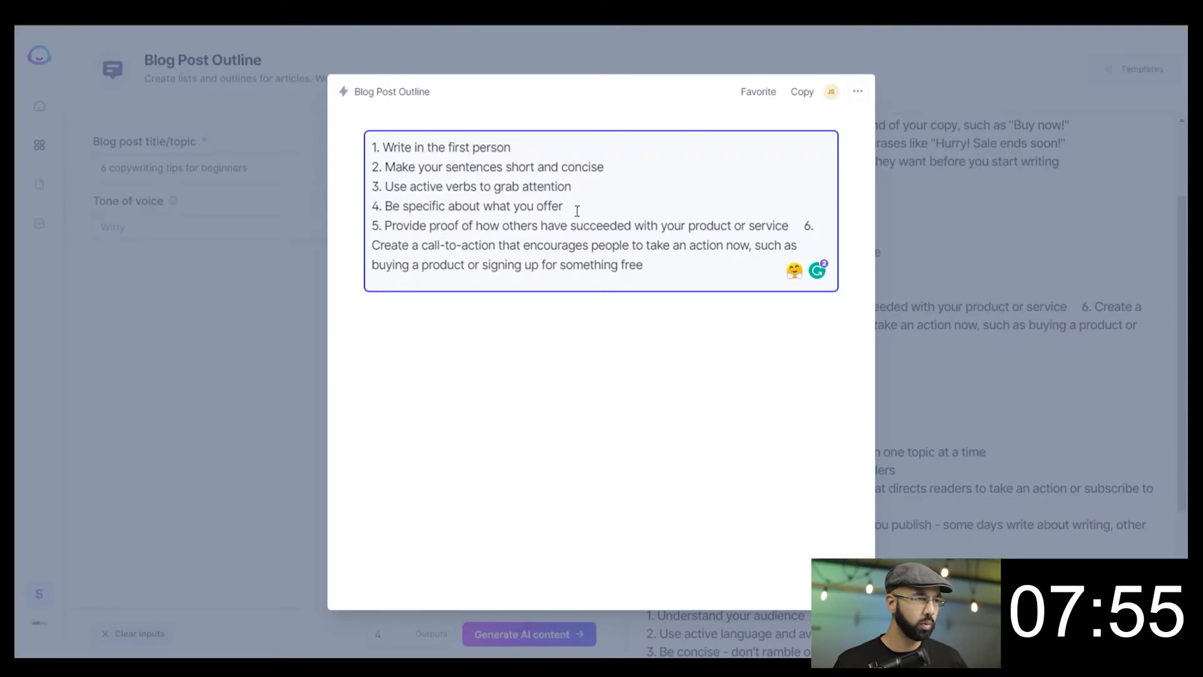
drag(572, 207, 385, 207)
key(ctrl+c)
key(alt+Tab)
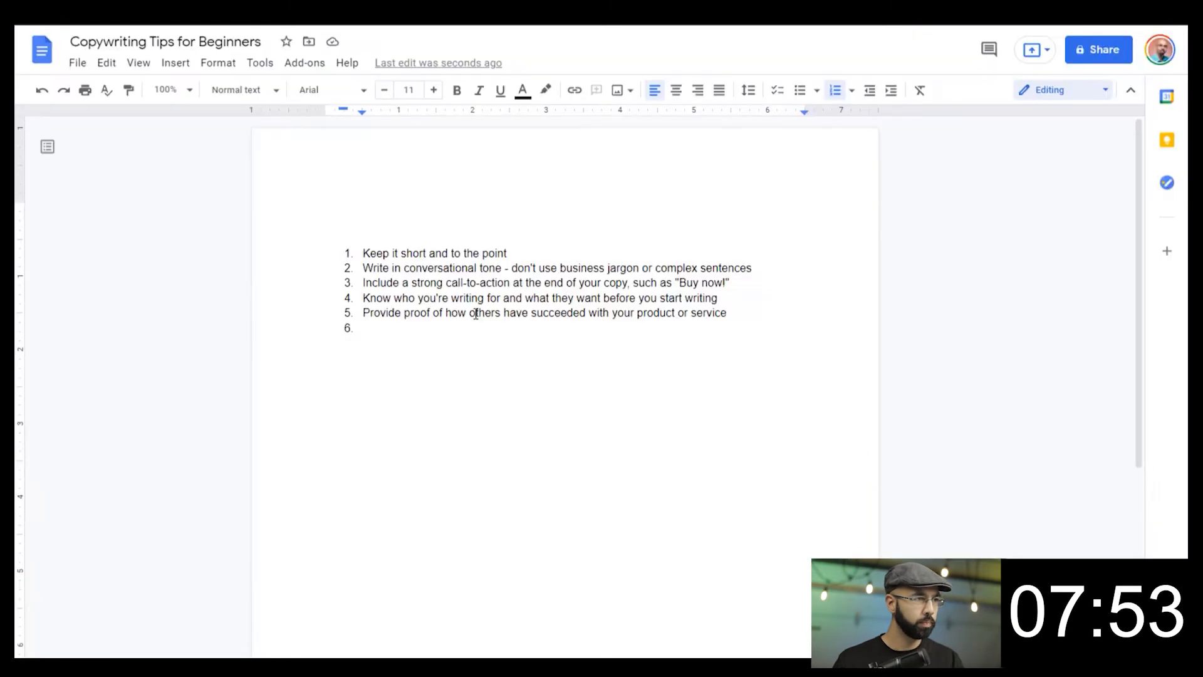
key(ctrl+v)
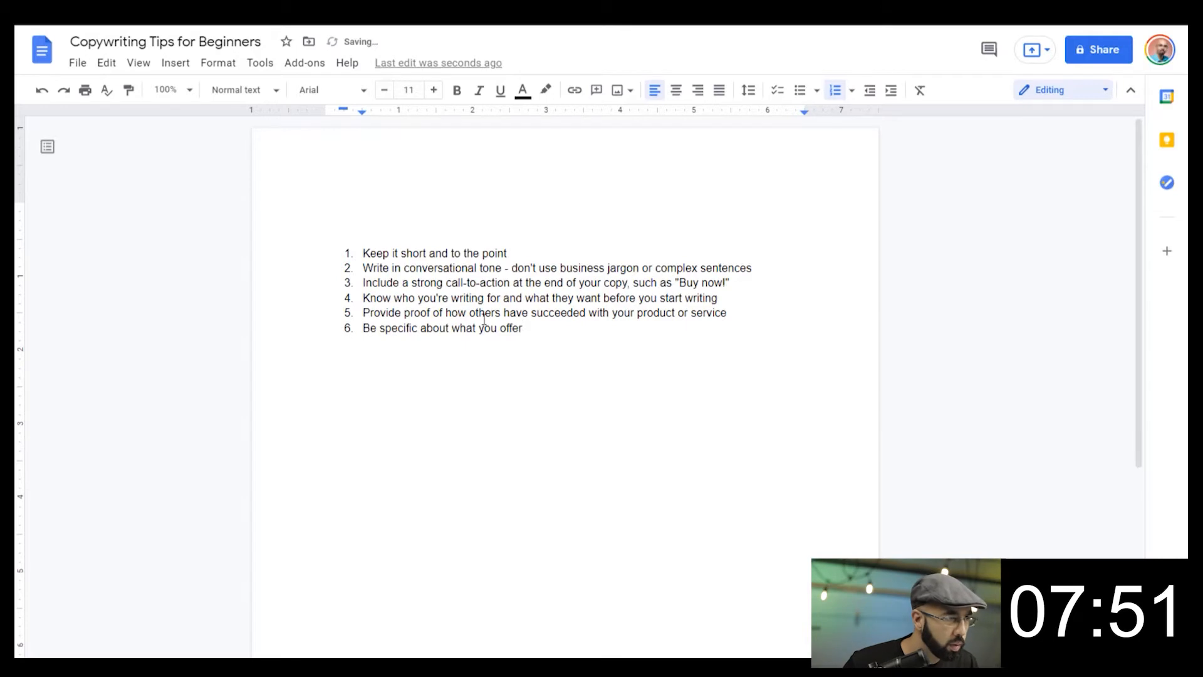
Step: Return to Jarvis, close the opened outline and look over the output count and the remaining generated outlines
click(339, 171)
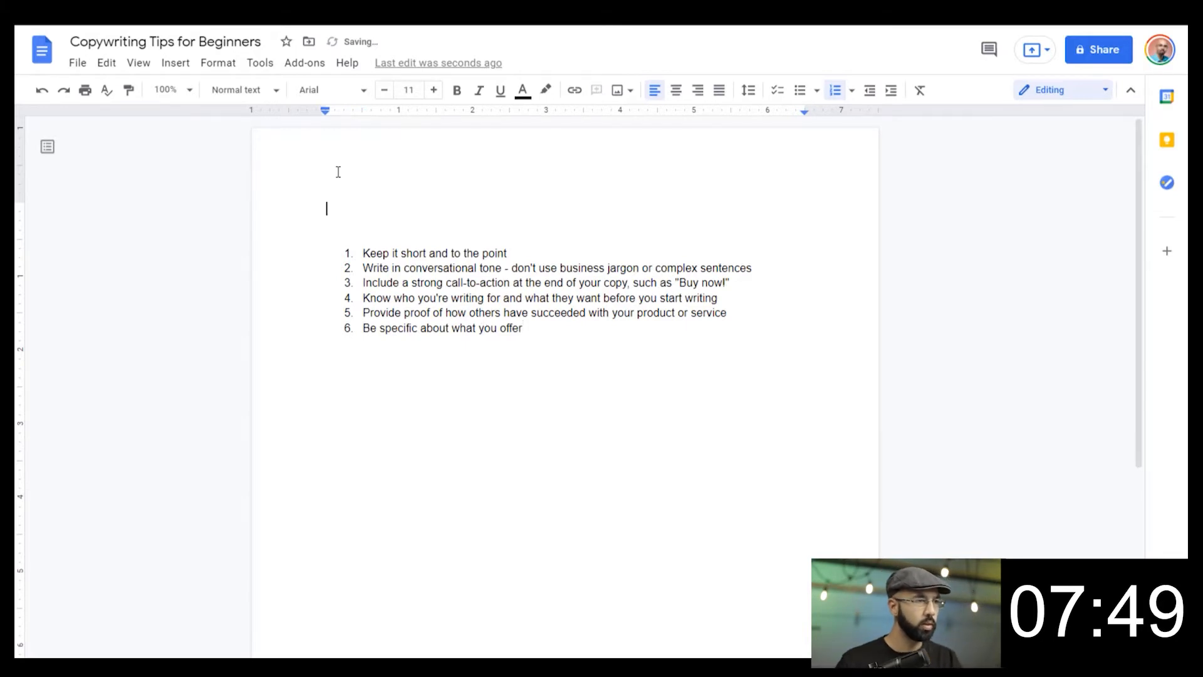
key(alt+Tab)
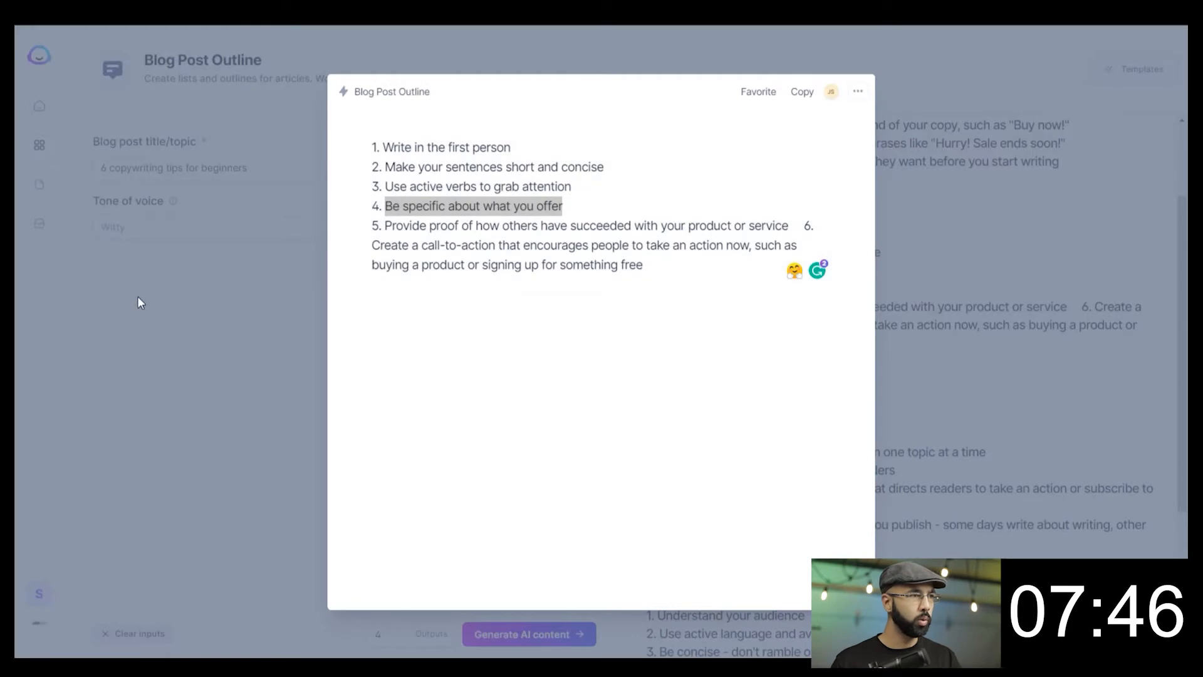
click(140, 303)
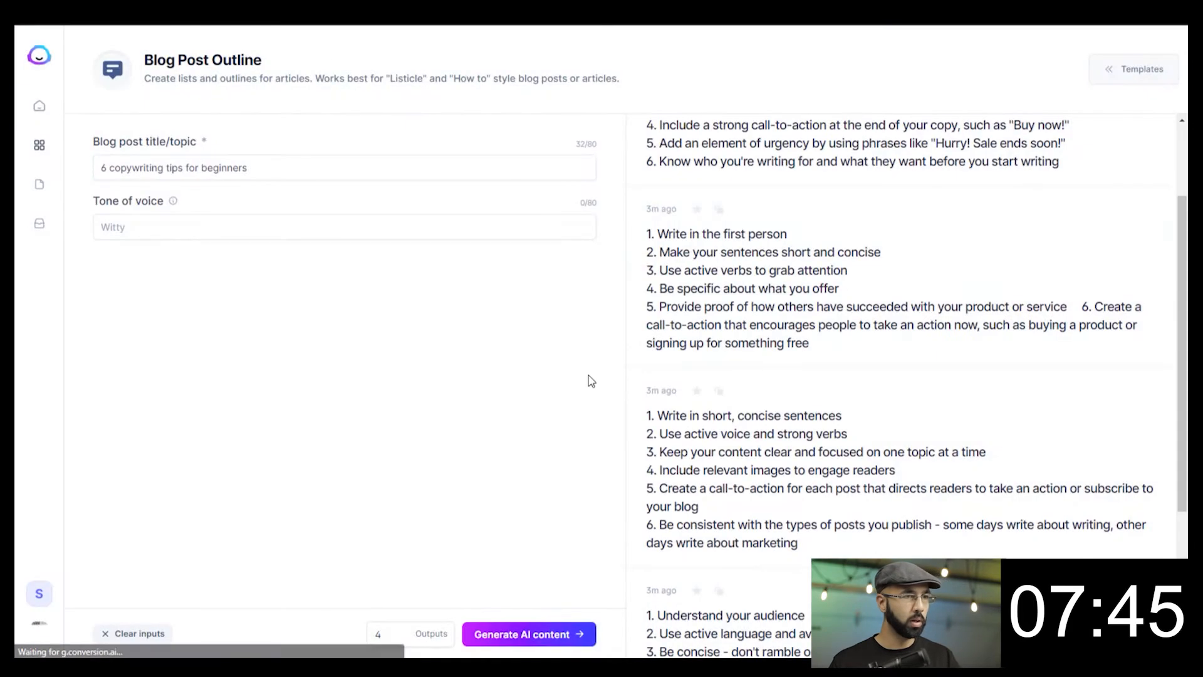
scroll(777, 313, down, 4)
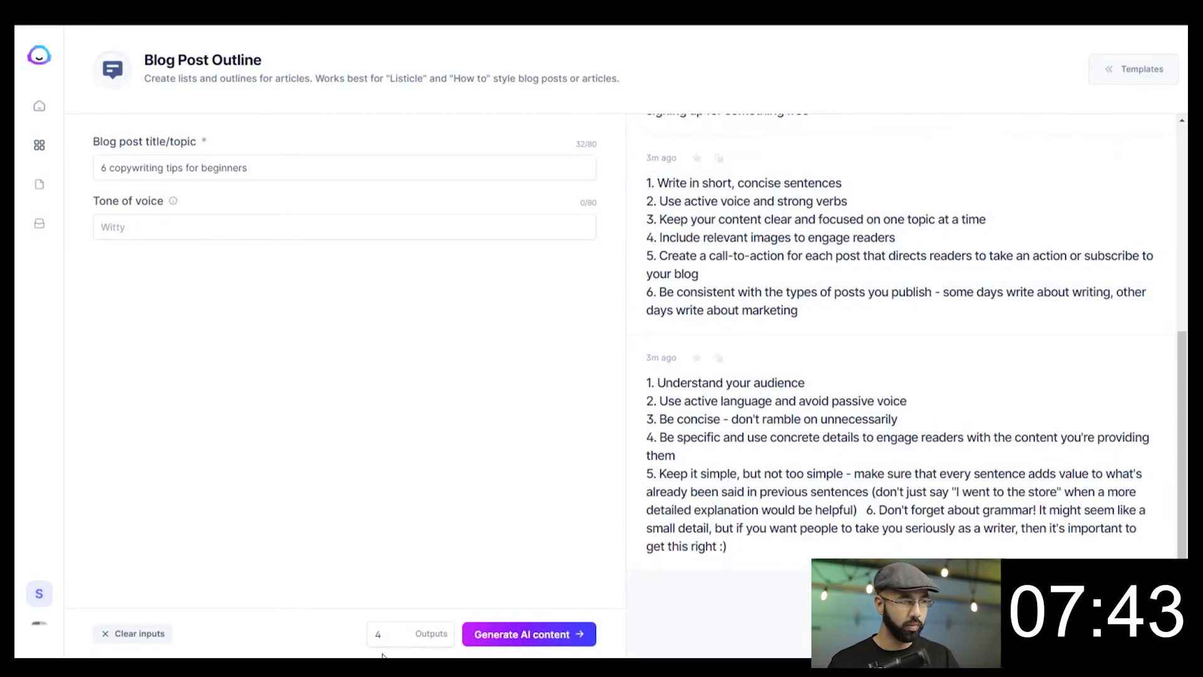
double_click(397, 633)
text(6)
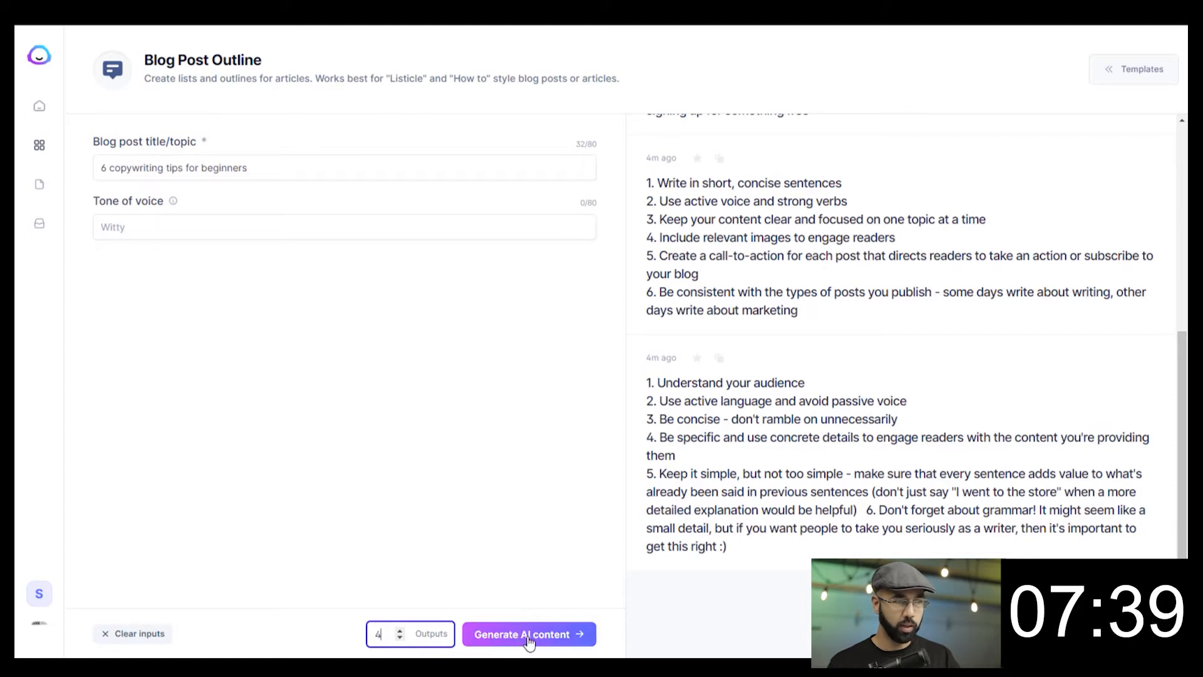
scroll(788, 405, up, 5)
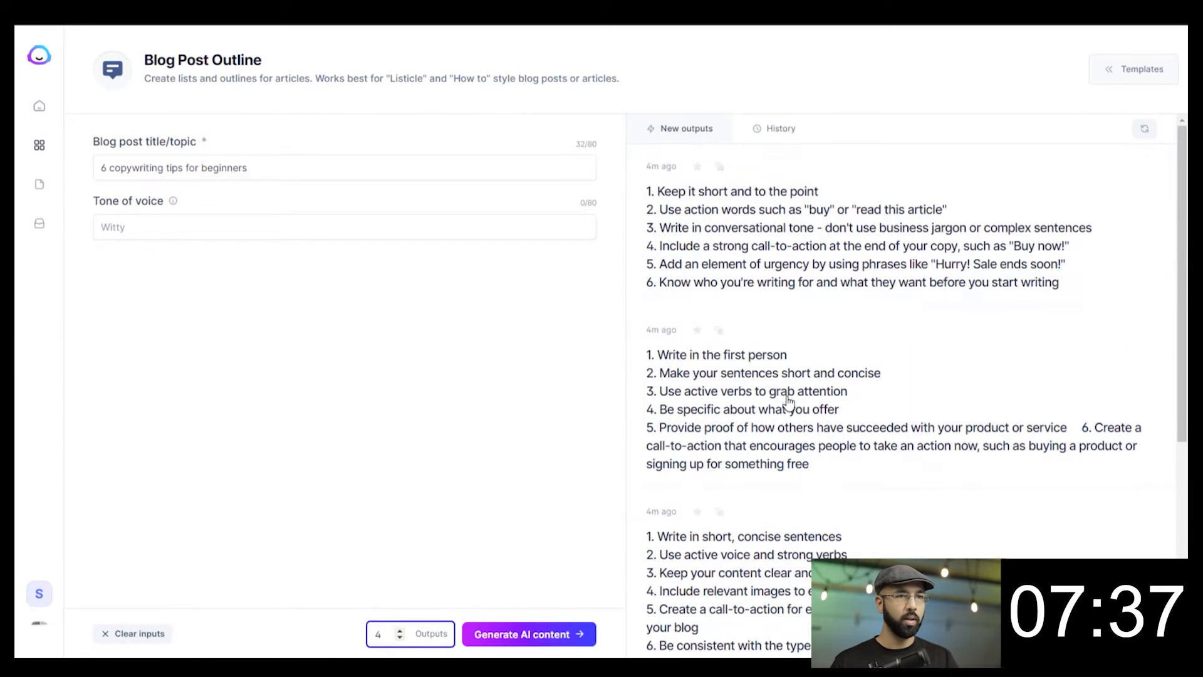
scroll(771, 385, down, 5)
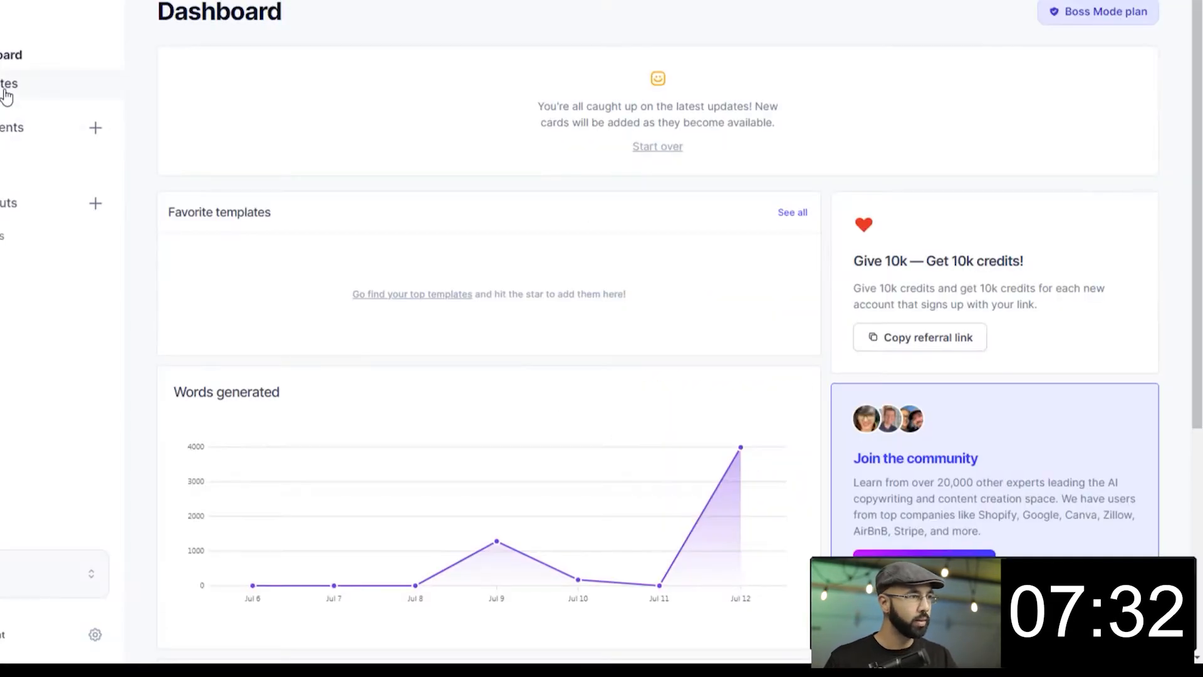
Step: Filter the Jarvis templates to the Blog category and open the Blog Post Intro Paragraph template
click(8, 89)
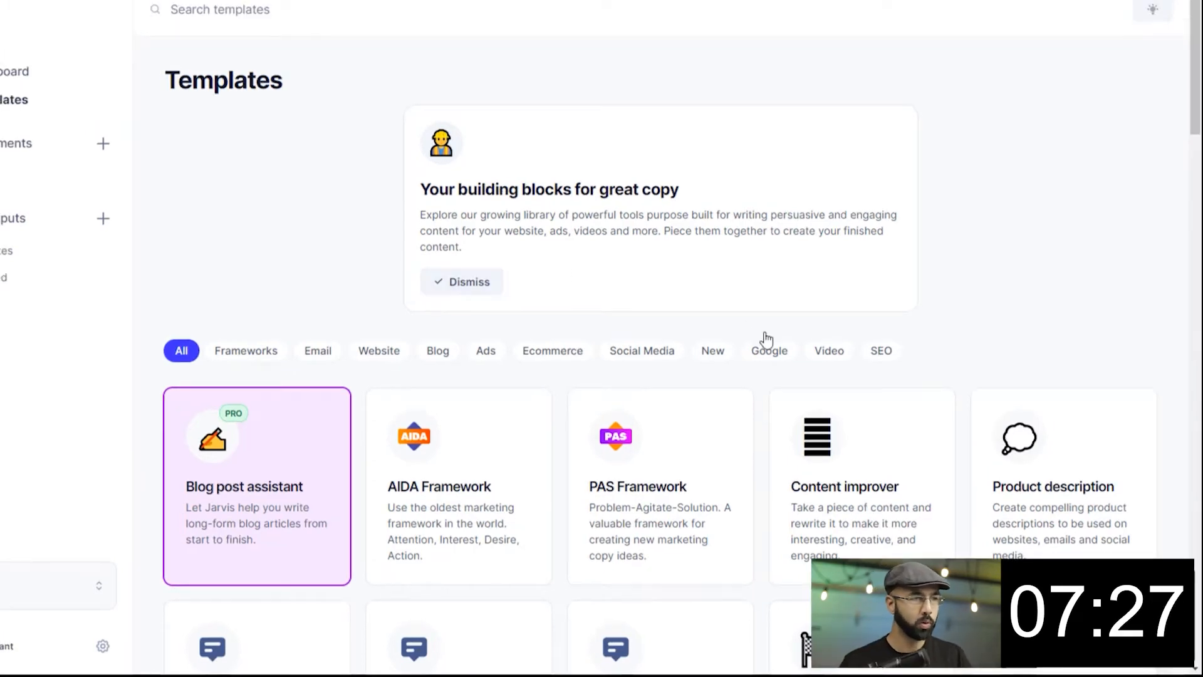
scroll(768, 339, down, 4)
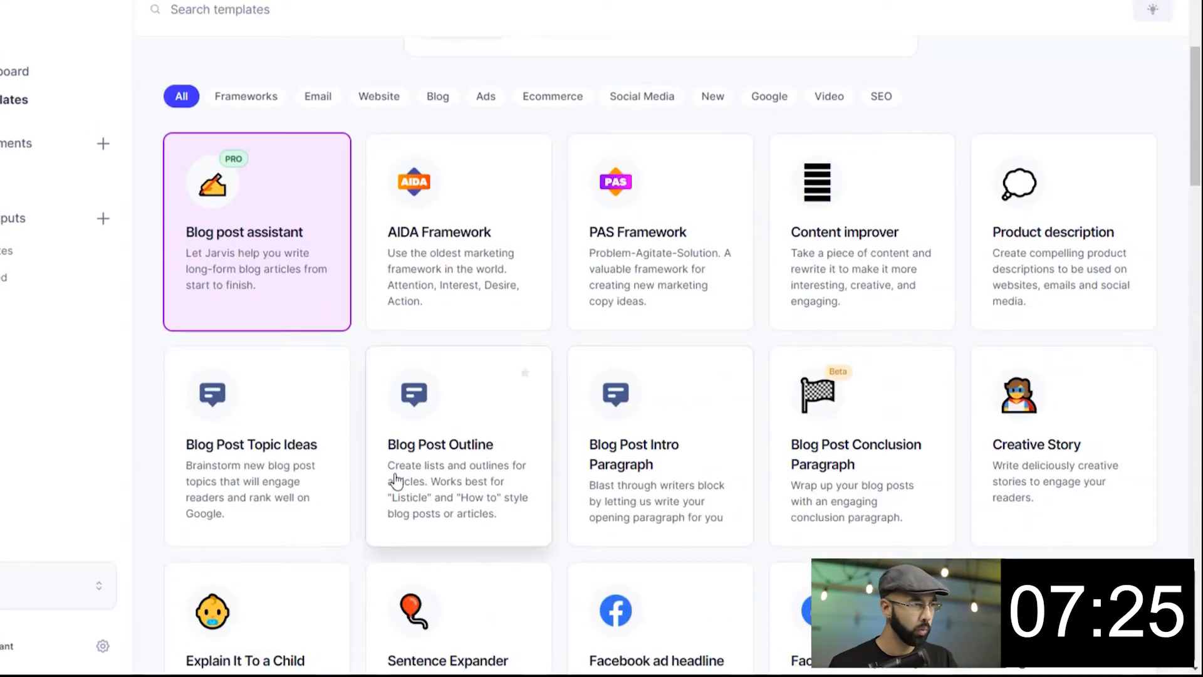
click(439, 102)
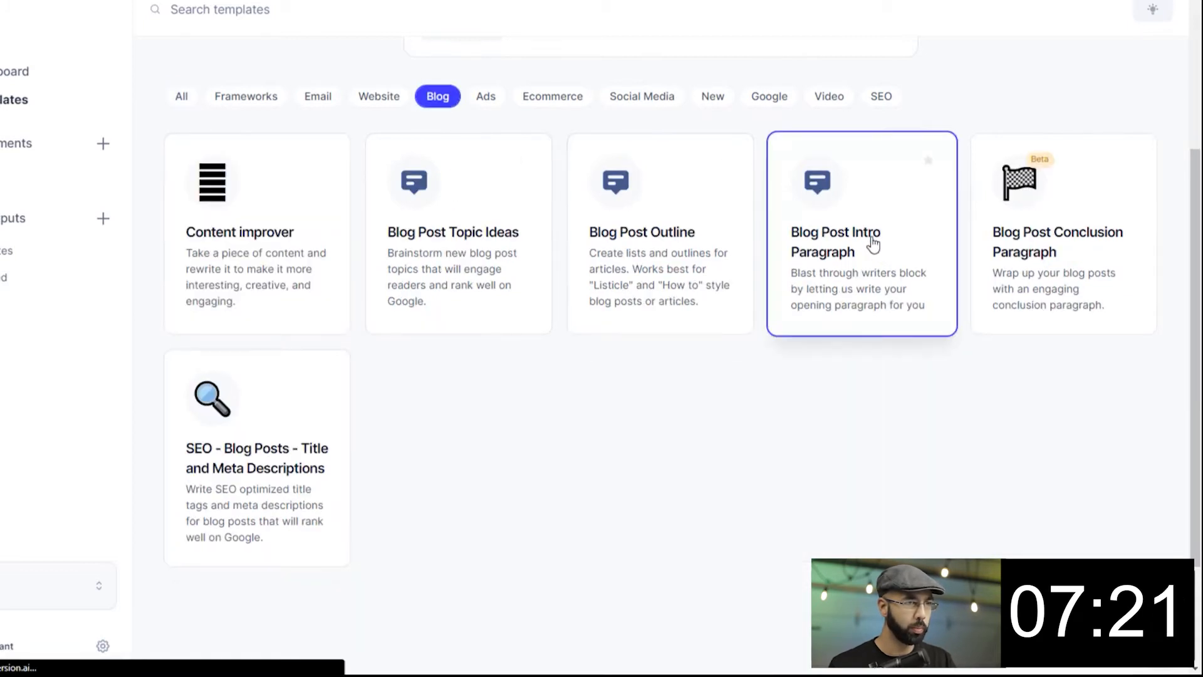
click(874, 242)
Step: Generate two batches of intro paragraphs with the blog post title "6 copywriting tips for beginners" and the audience "business owners"
text(6 copy)
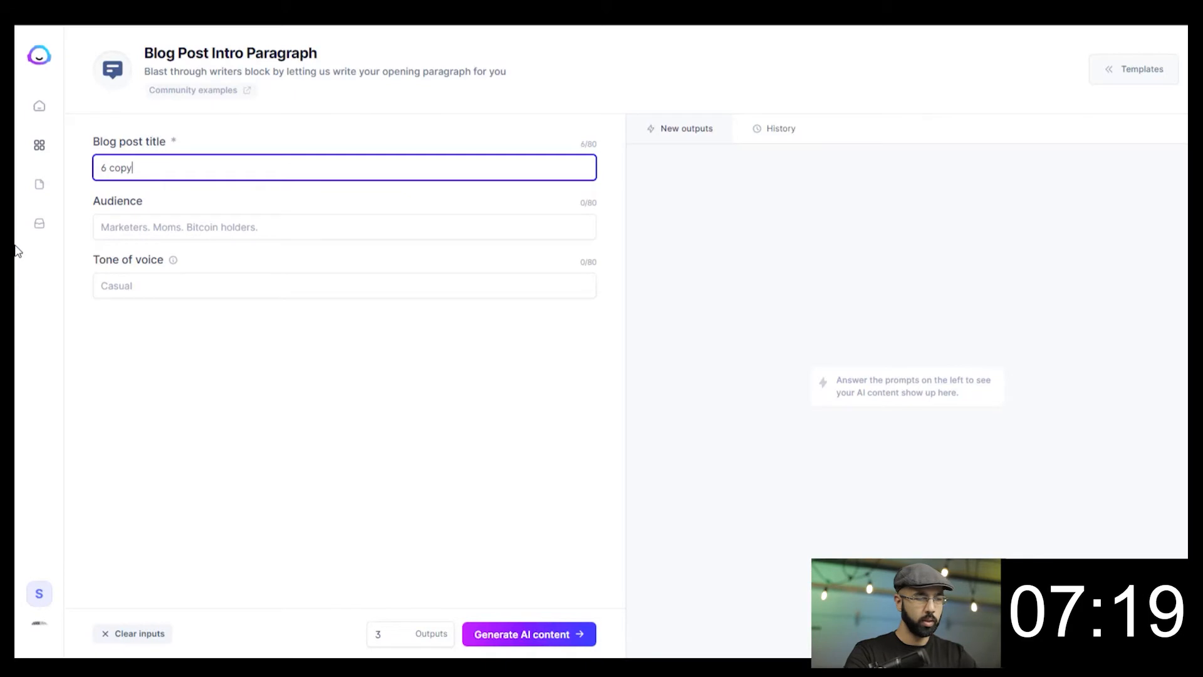
text(writing tips for beginners)
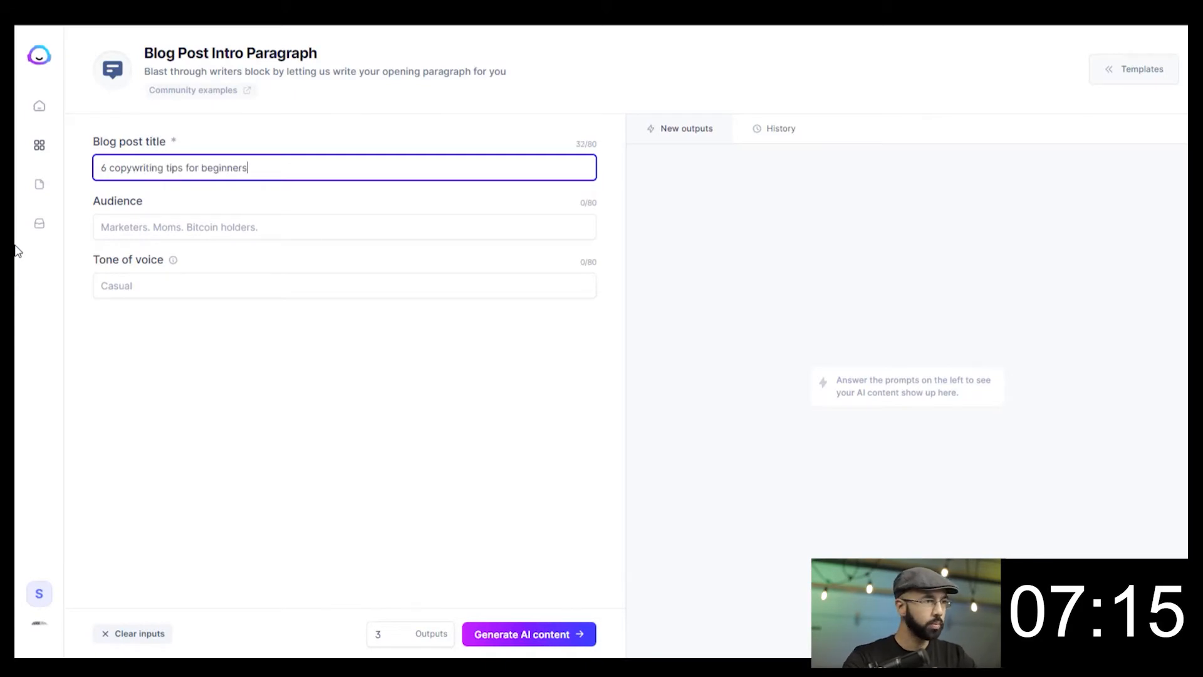
click(295, 234)
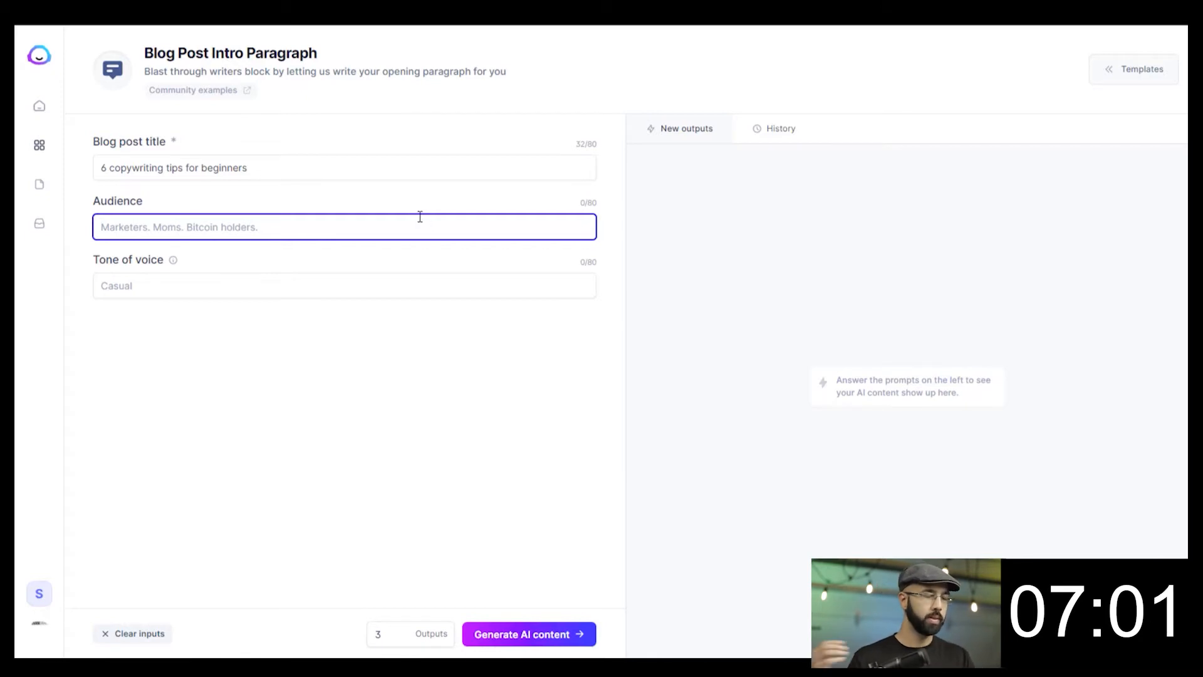
text(business owners)
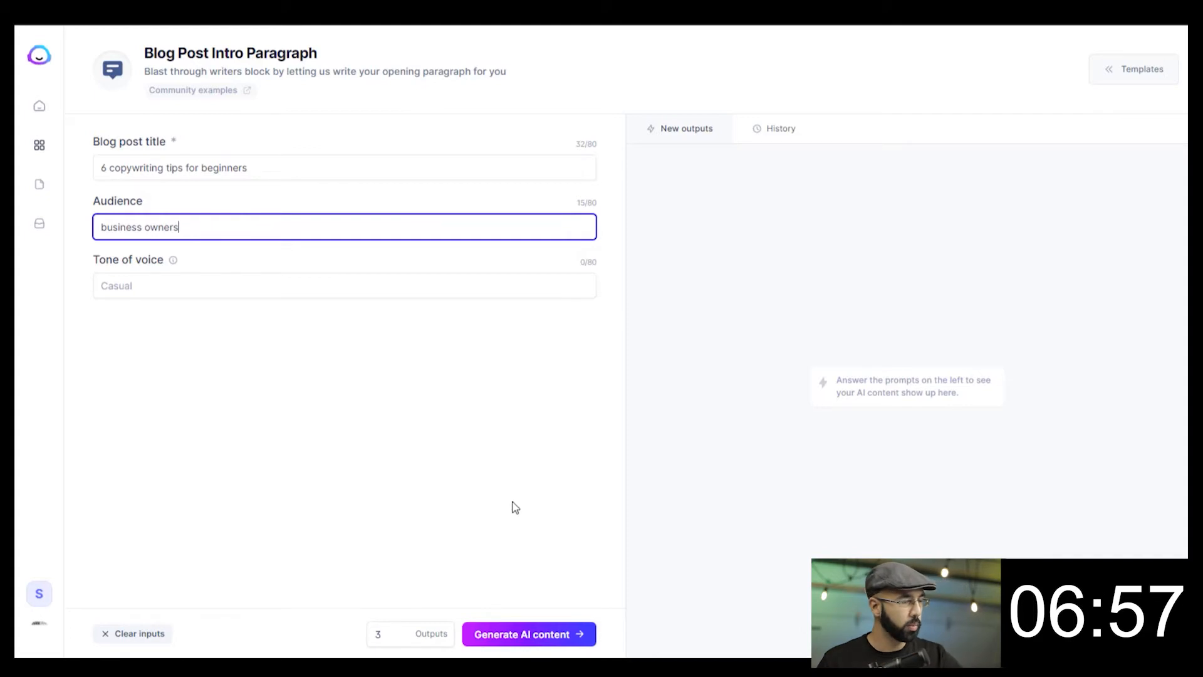
click(525, 634)
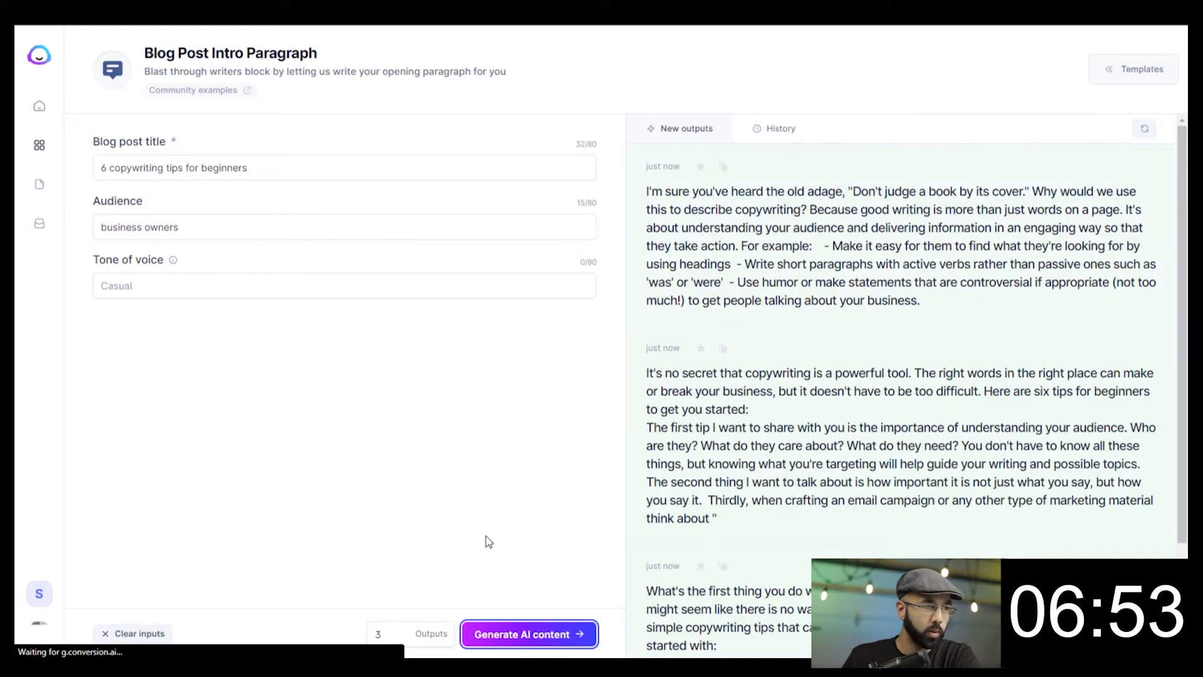
click(557, 634)
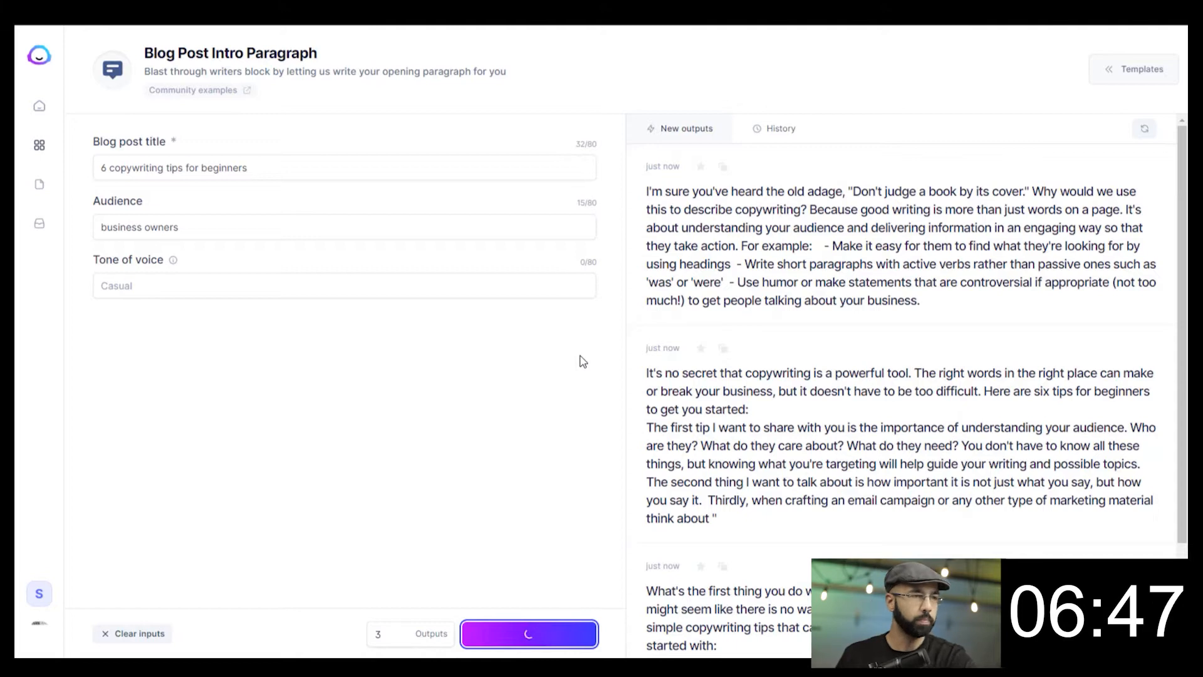
Step: Copy the generated intro sentence beginning "Whether you're an entrepreneur" into the Google Docs document above the numbered list
scroll(774, 223, down, 10)
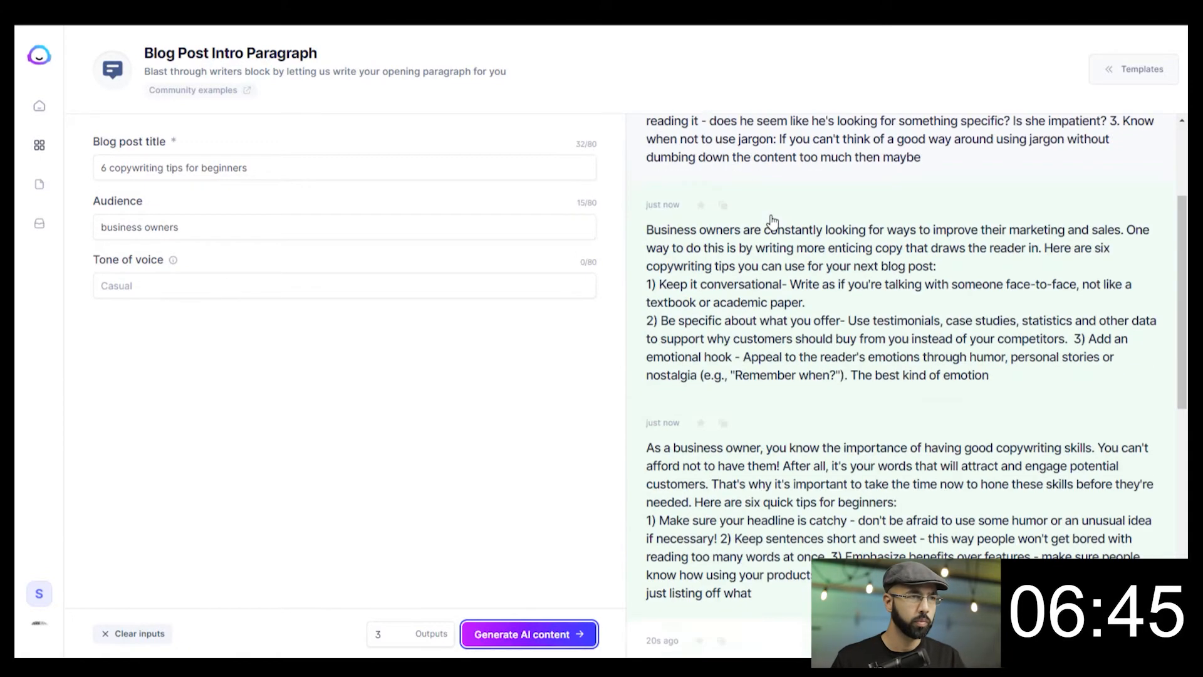
scroll(730, 292, up, 10)
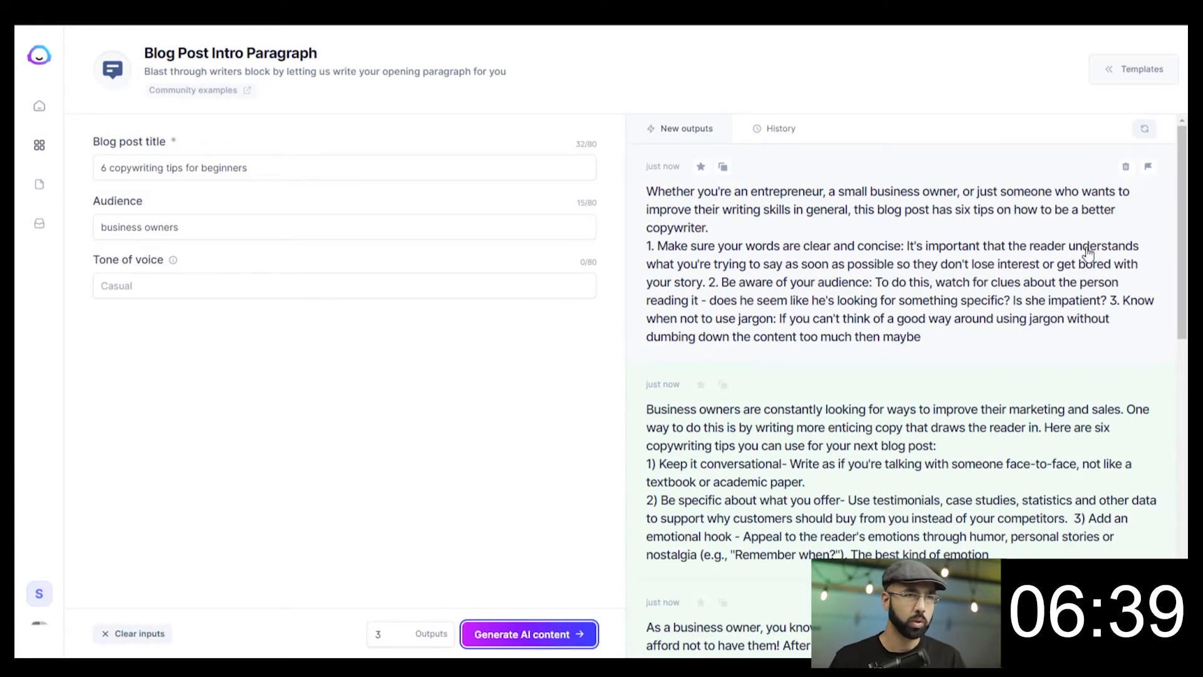
click(895, 237)
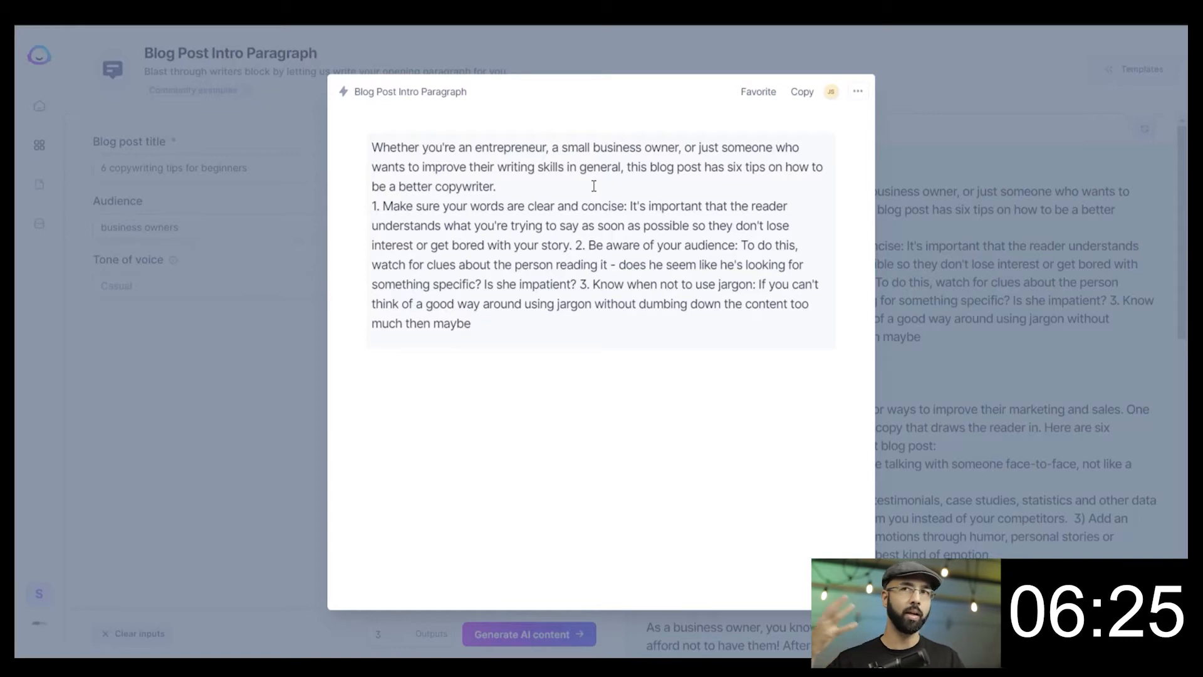
drag(579, 184, 362, 155)
key(ctrl+c)
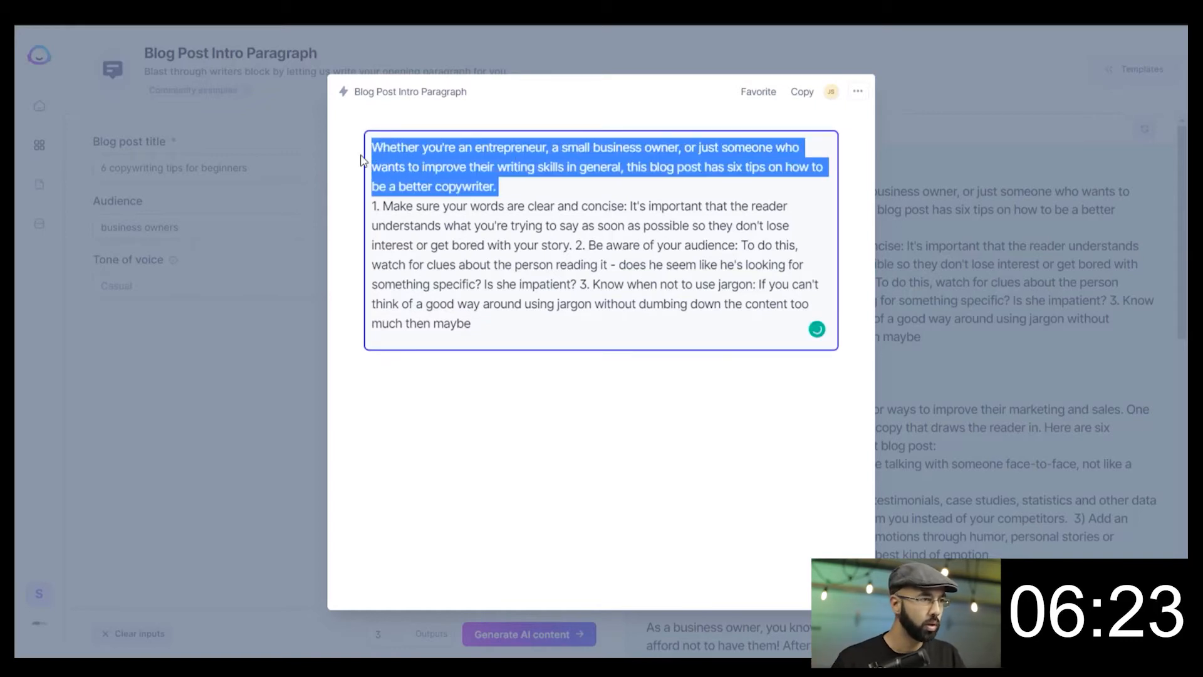
key(alt+Tab)
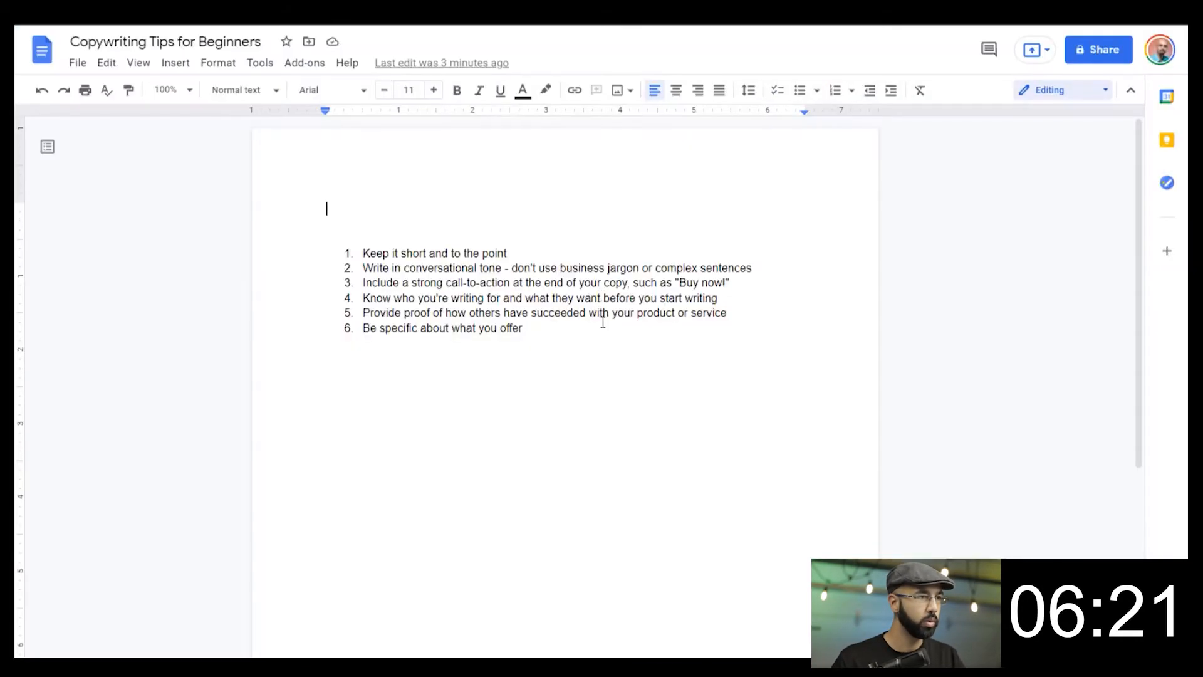
key(ctrl+v)
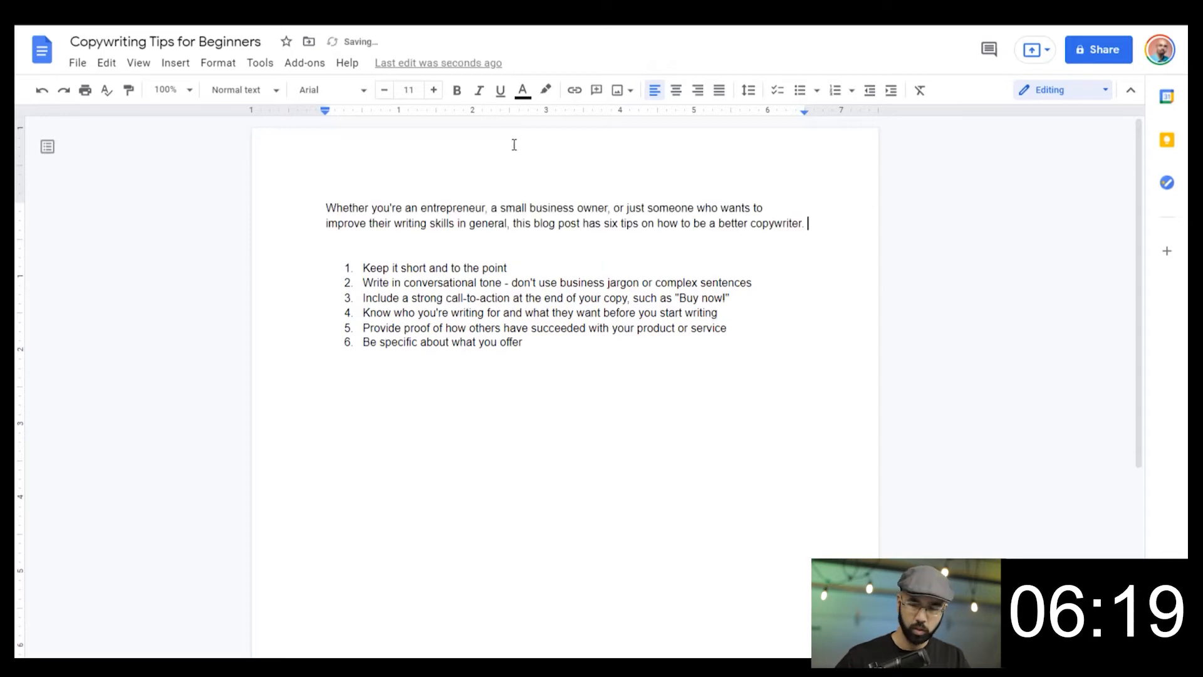
key(Return)
Step: Return to Jarvis and copy the first two sentences of the "Business owners are constantly looking" intro into the document as its opening paragraph
key(alt+Tab)
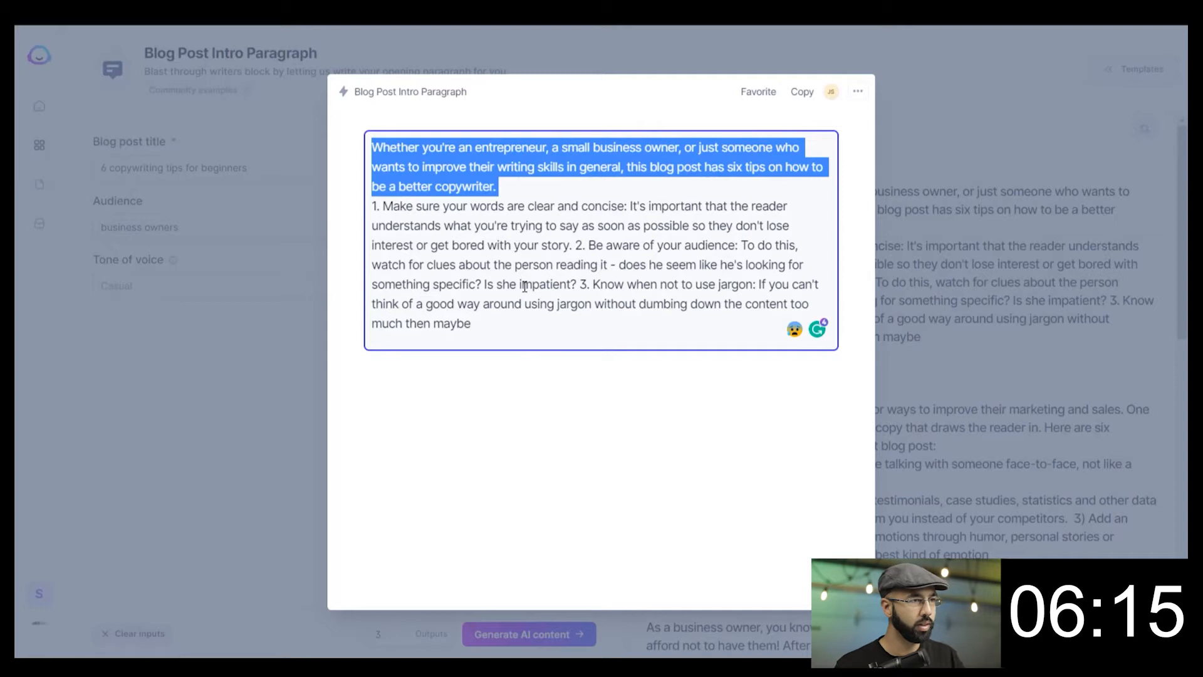
drag(519, 334, 379, 208)
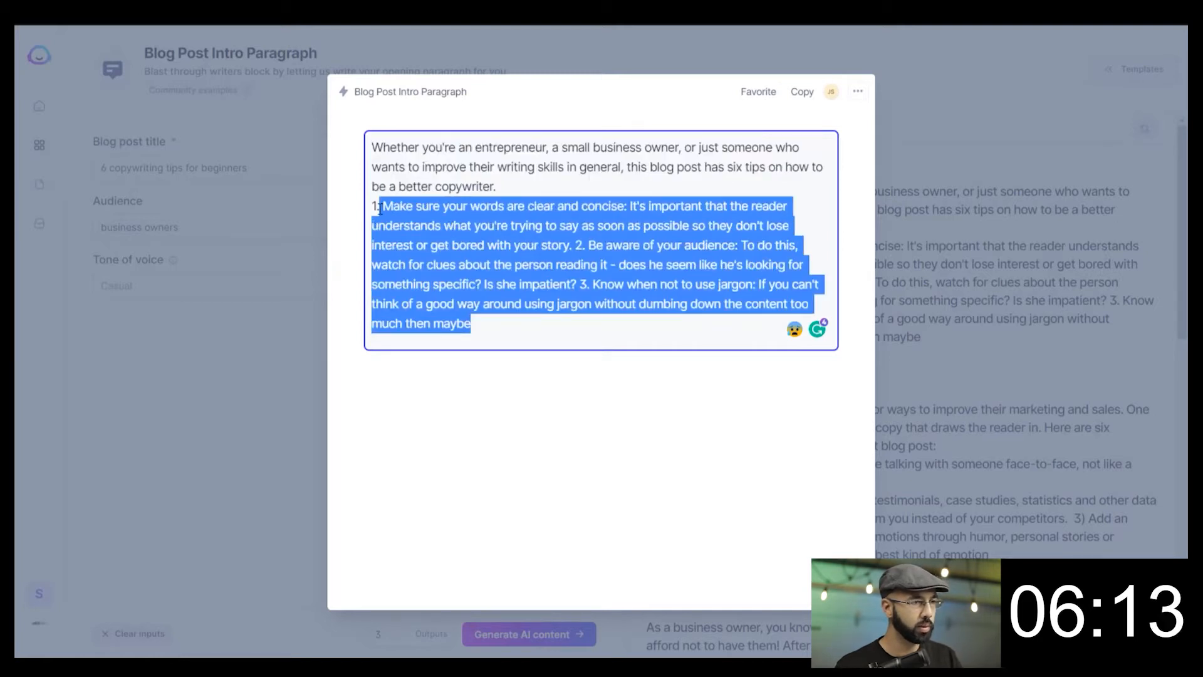
click(513, 247)
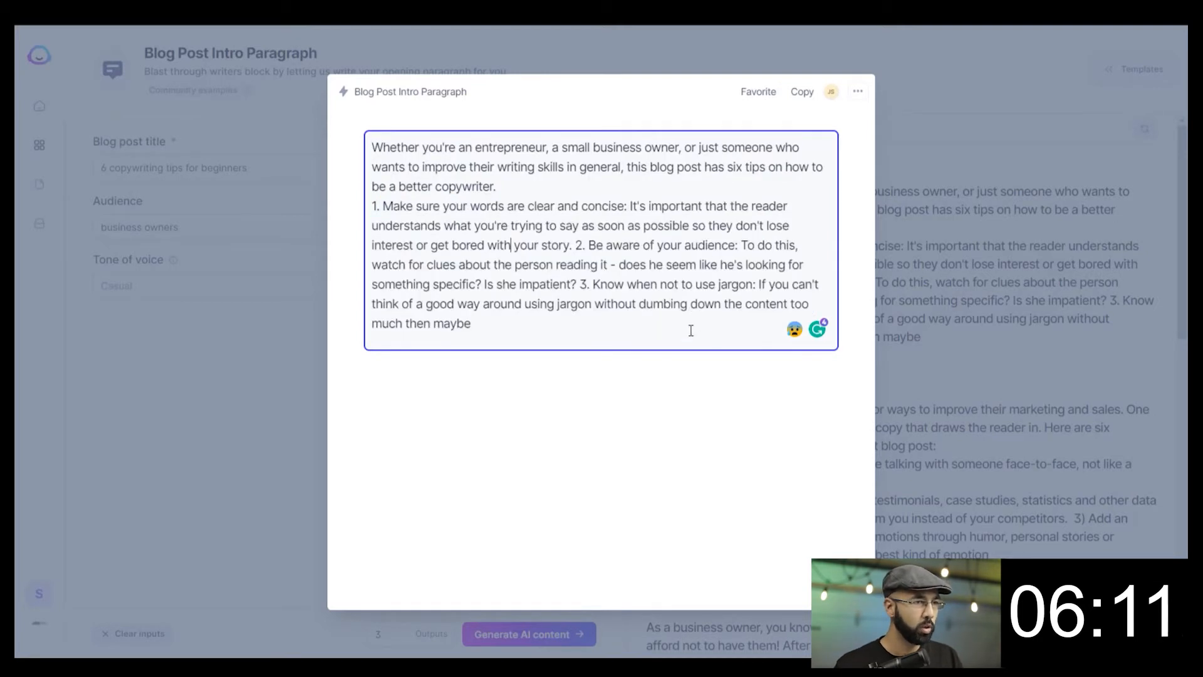
click(1049, 302)
scroll(909, 313, down, 4)
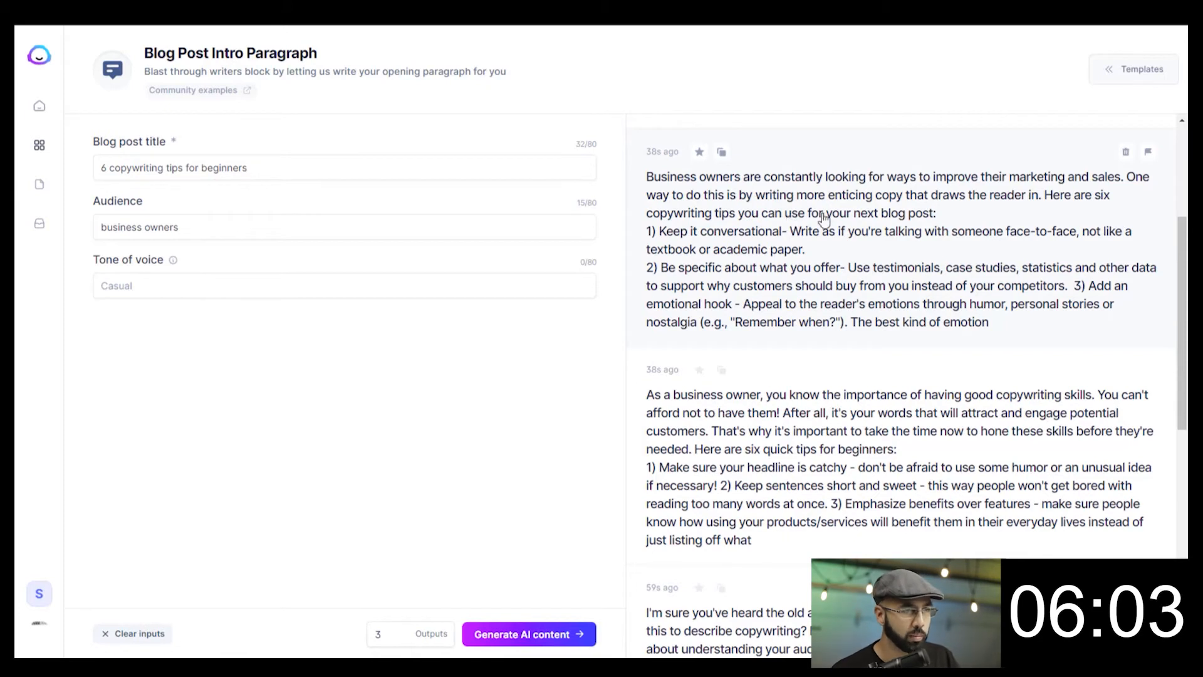
click(1031, 209)
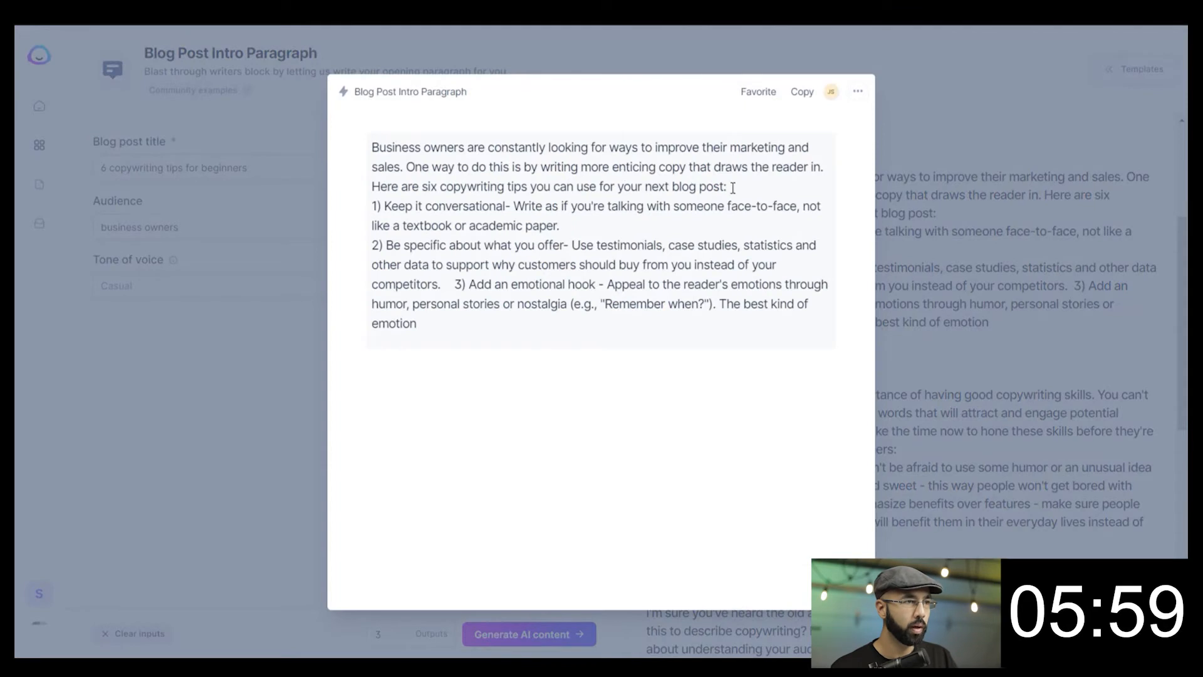
drag(821, 171, 339, 97)
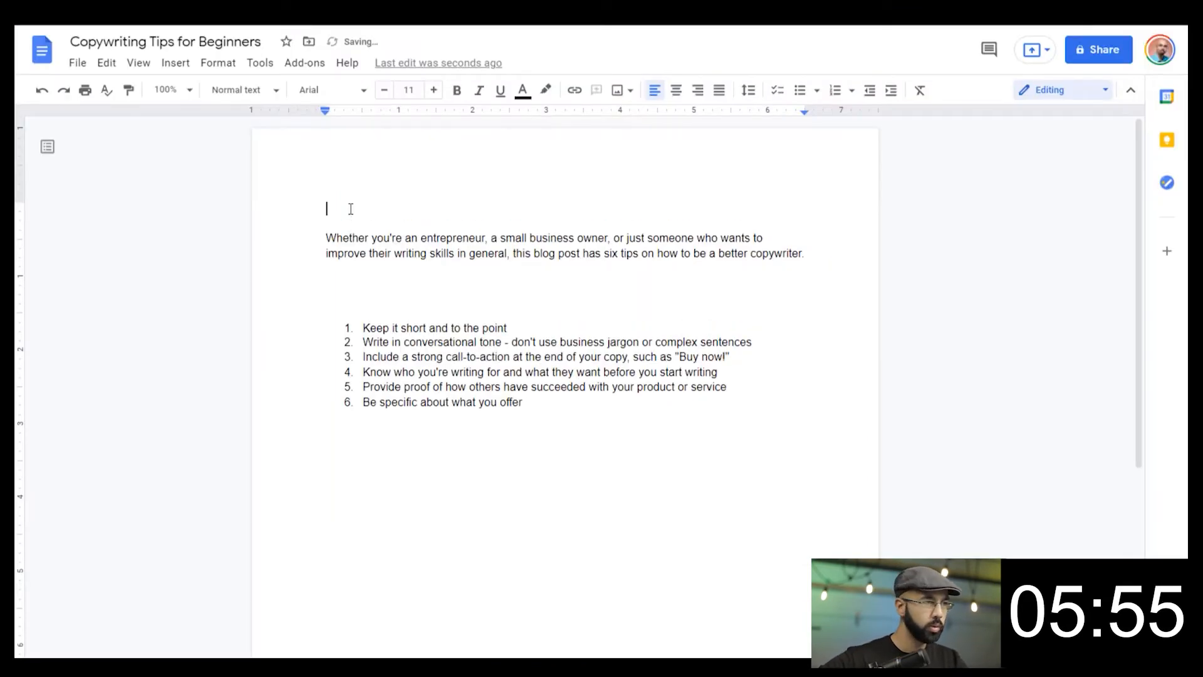
text(Business owners are constantly looking for ways to improve their marketing and sales. One way to do this is by writing more enticing copy that draws the reader in.)
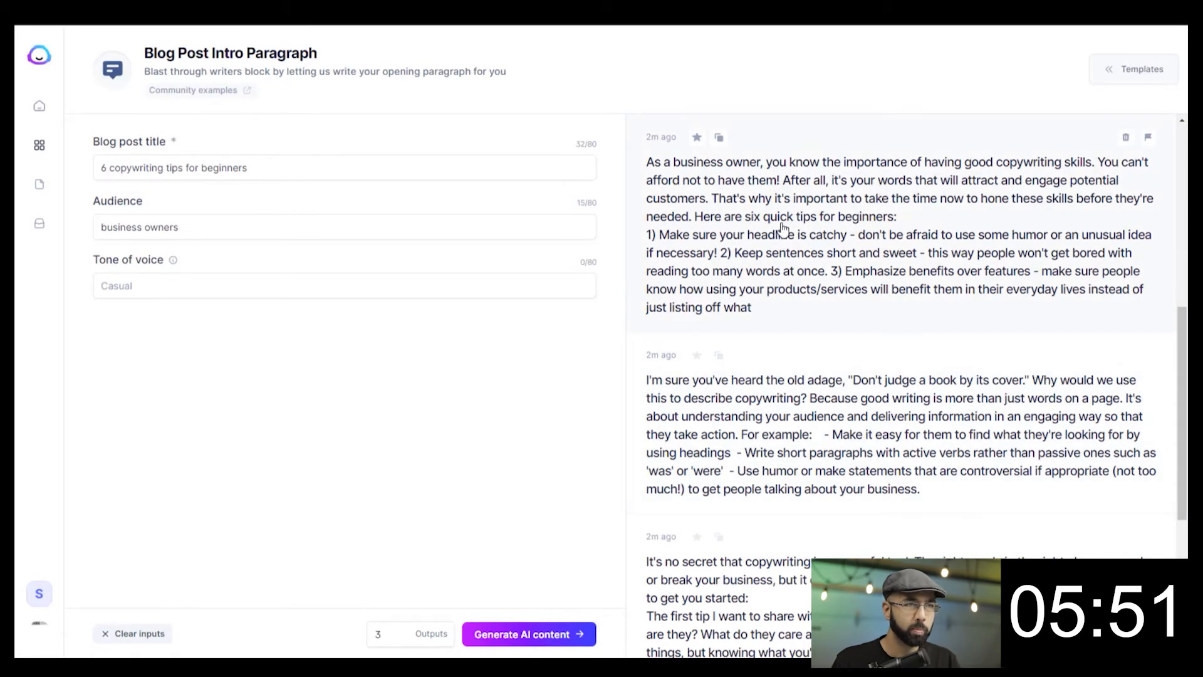
Step: Copy the "As a business owner" intro's text from "After all, it's your words" through "tips for beginners" into the document as a third paragraph
click(697, 209)
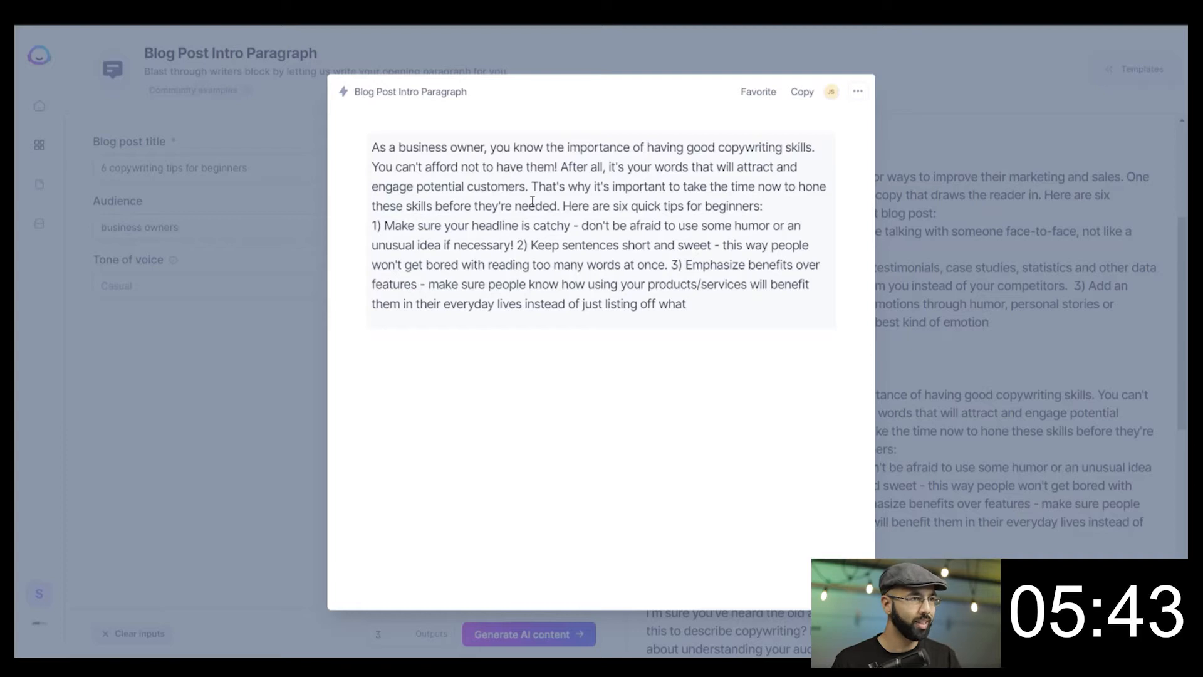
drag(555, 168, 780, 205)
key(ctrl+c)
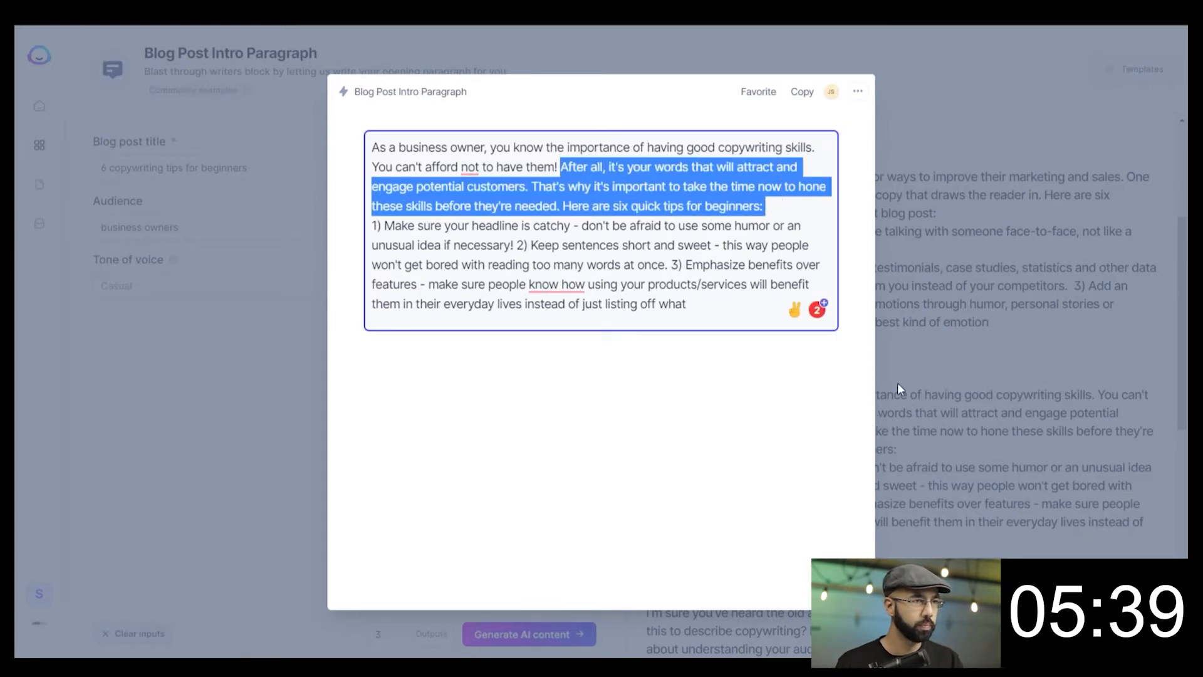
key(alt+Tab)
key(Return)
key(Return)
key(ctrl+v)
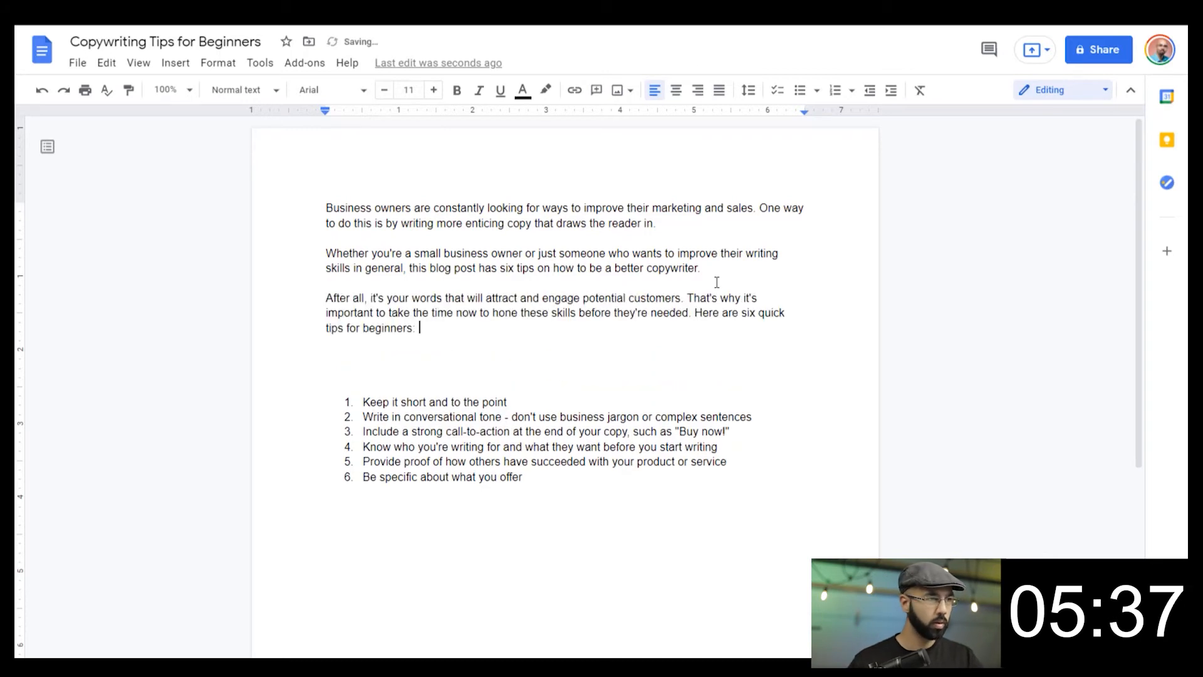
Step: Copy the Jarvis intro from "It's no secret that copywriting is a powerful tool" through "to get you started:" into the document above the list
key(alt+Tab)
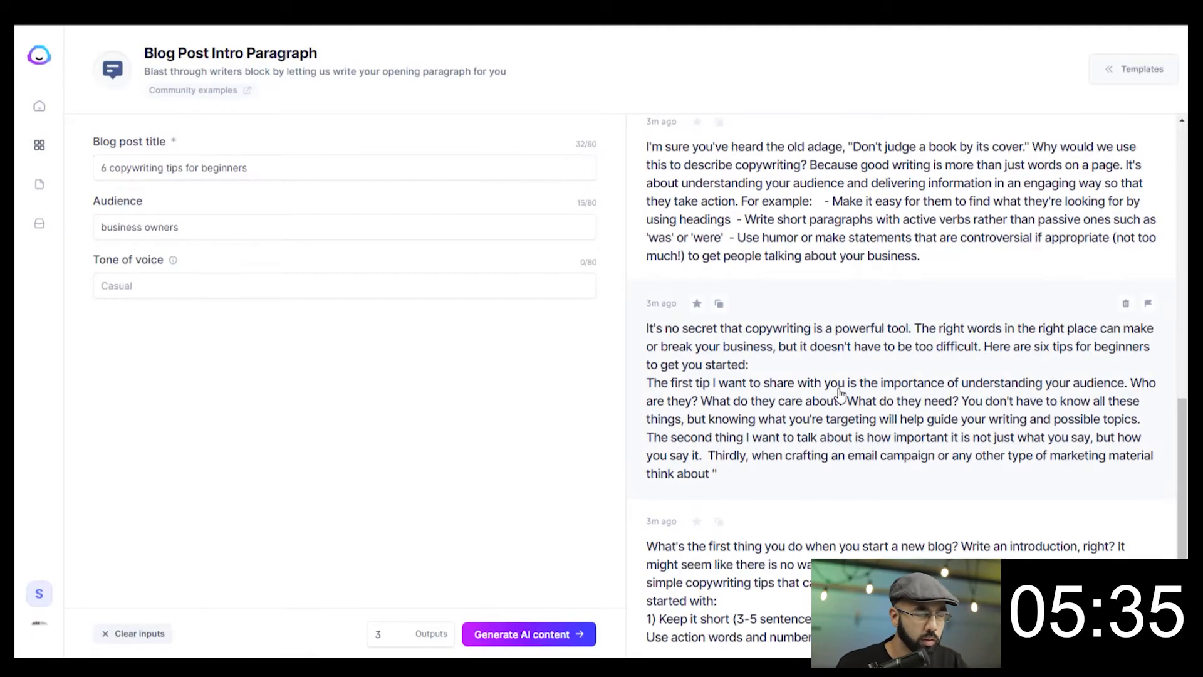
click(872, 358)
drag(372, 148, 759, 162)
key(ctrl+c)
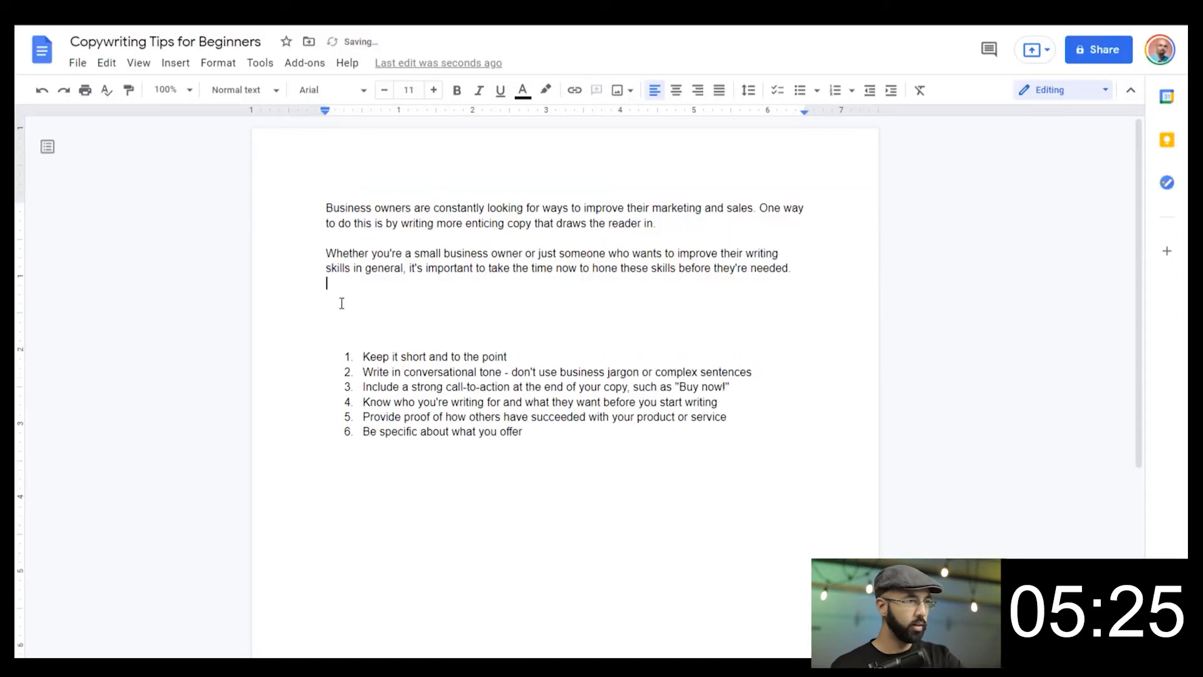
key(Return)
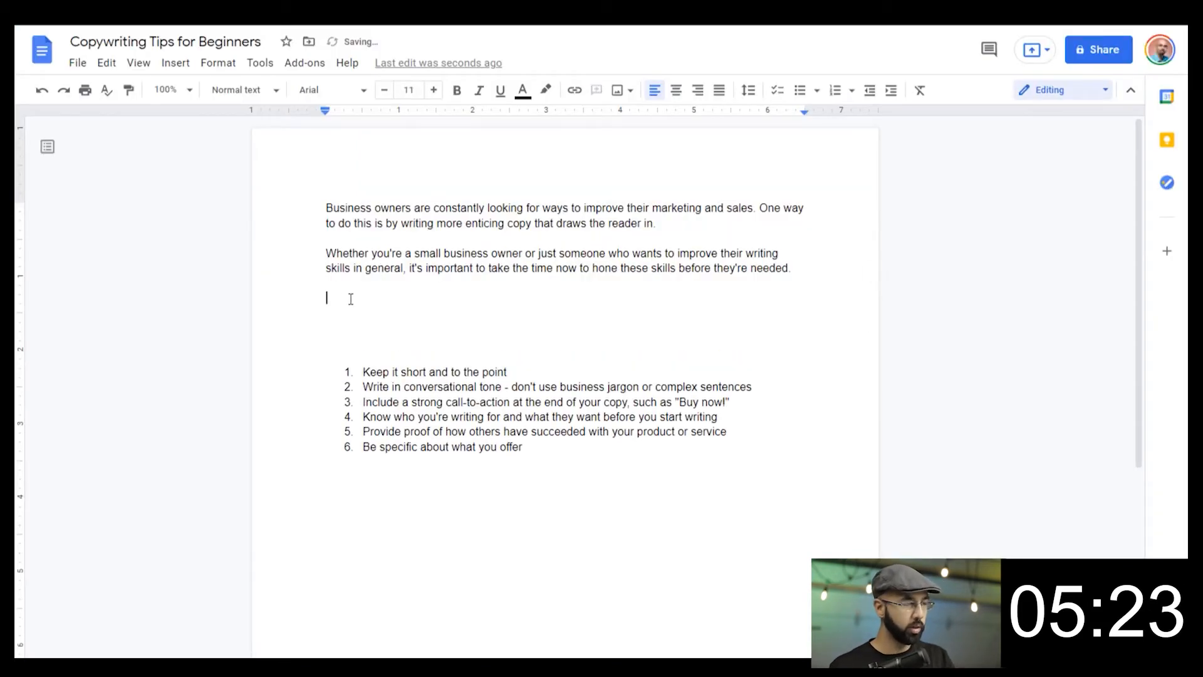
key(ctrl+v)
key(Return)
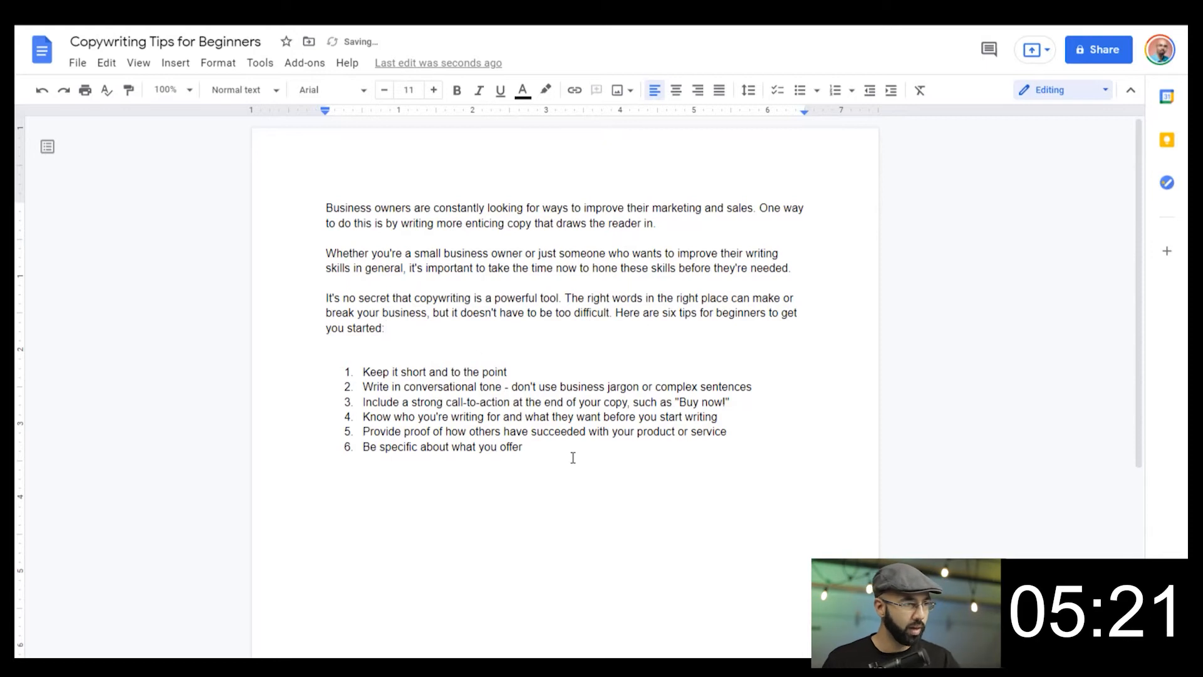
drag(572, 457, 304, 359)
click(359, 195)
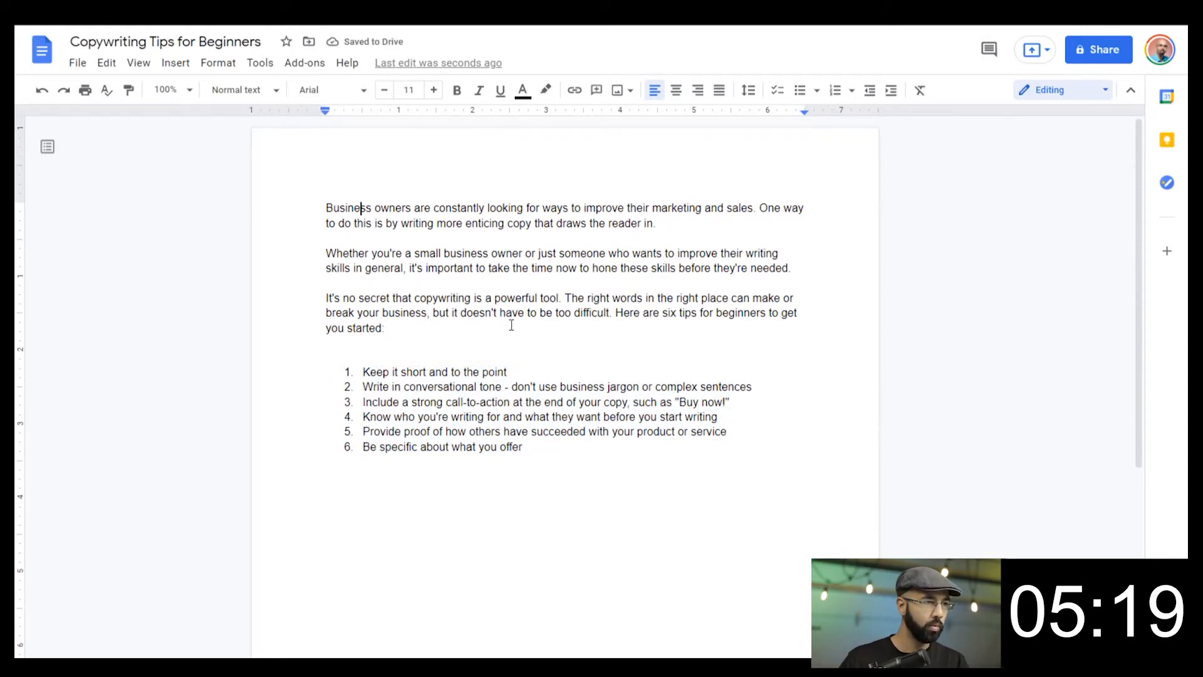
drag(563, 488, 193, 371)
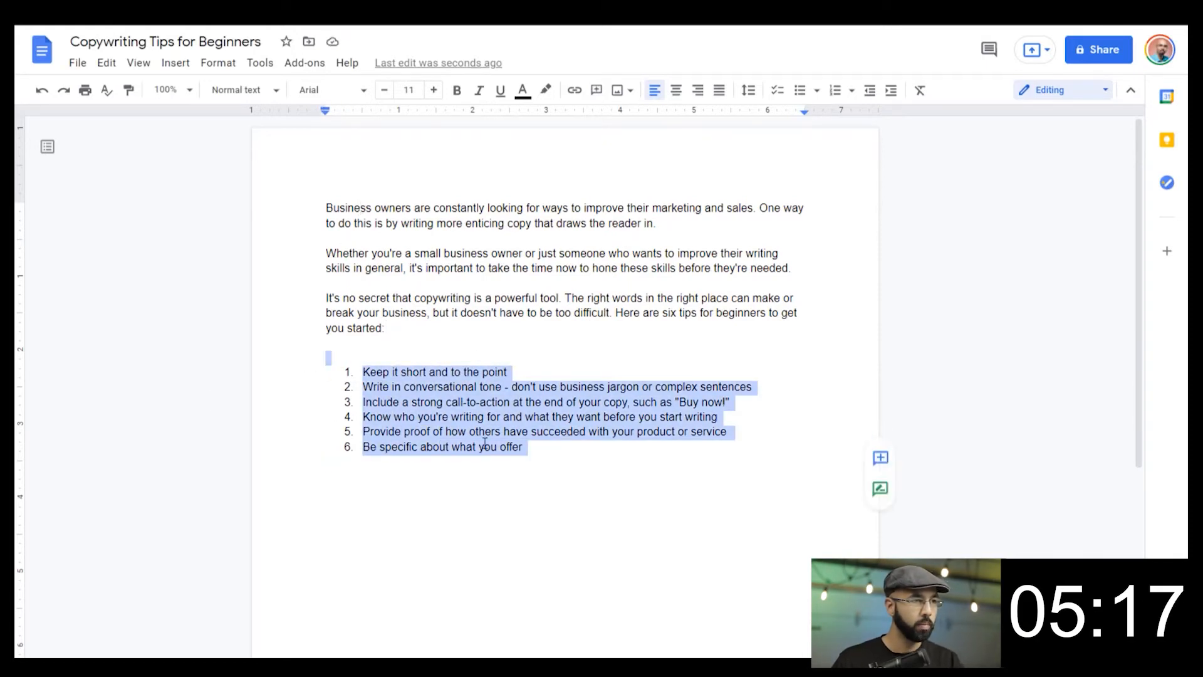
Step: Open the AIDA Framework template in Jarvis and fill both product fields using the document's tip "Keep it short and to the point"
key(ctrl+Tab)
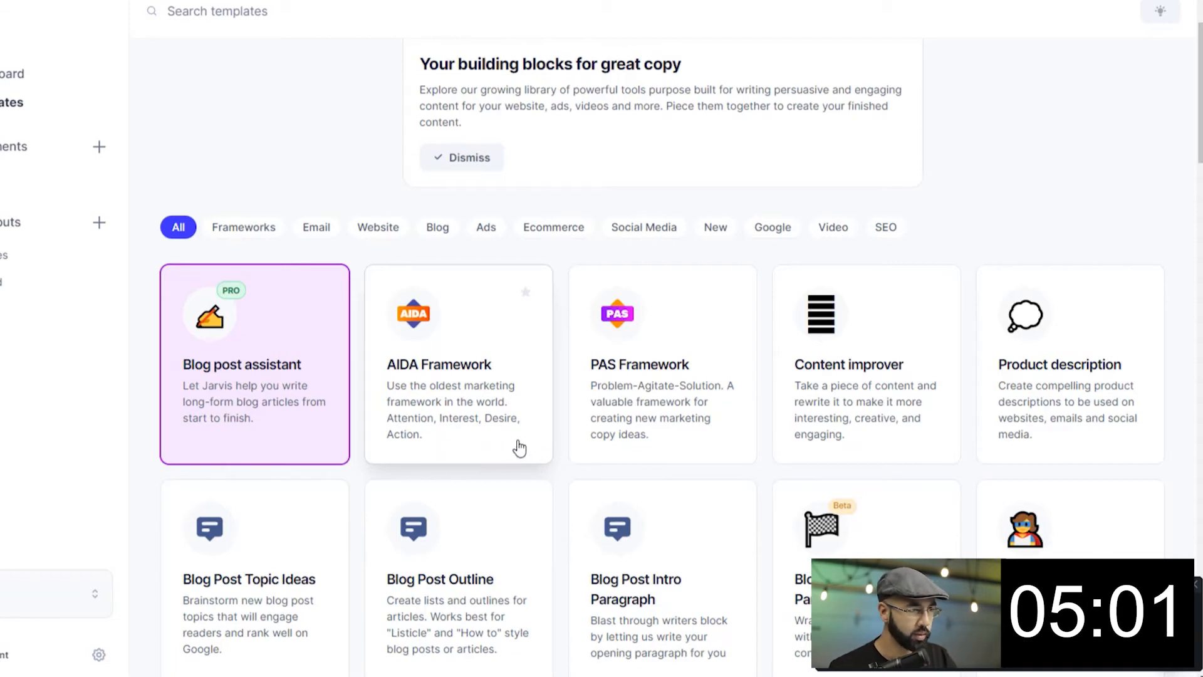
click(495, 325)
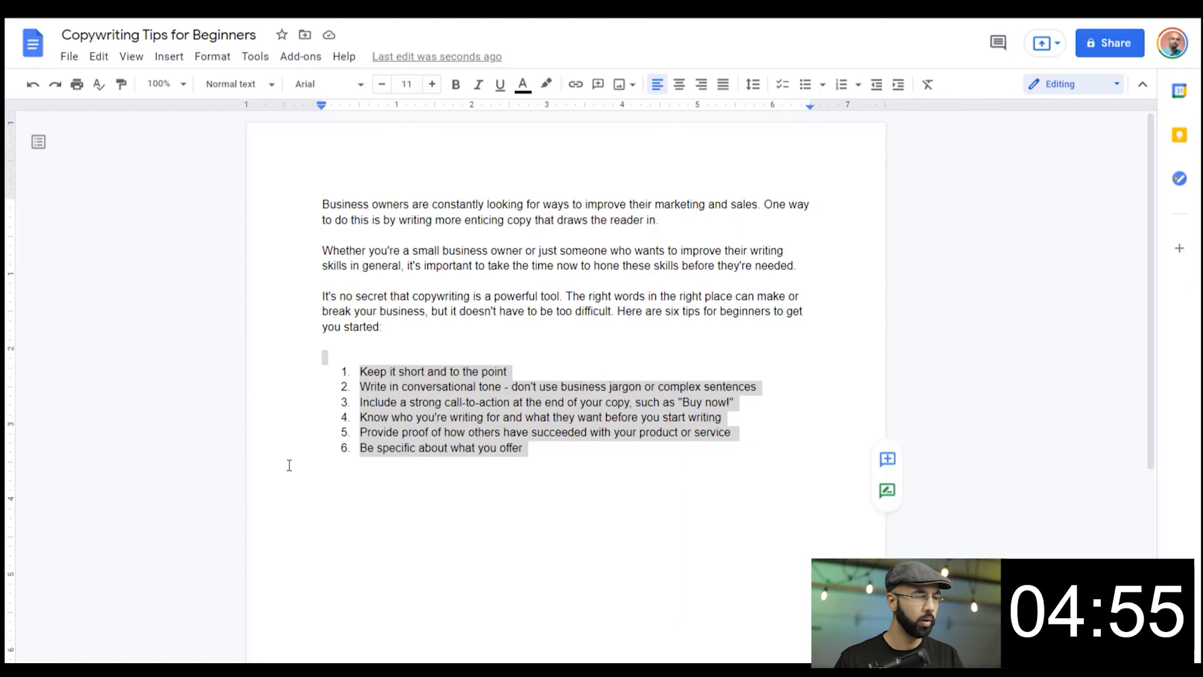
click(453, 401)
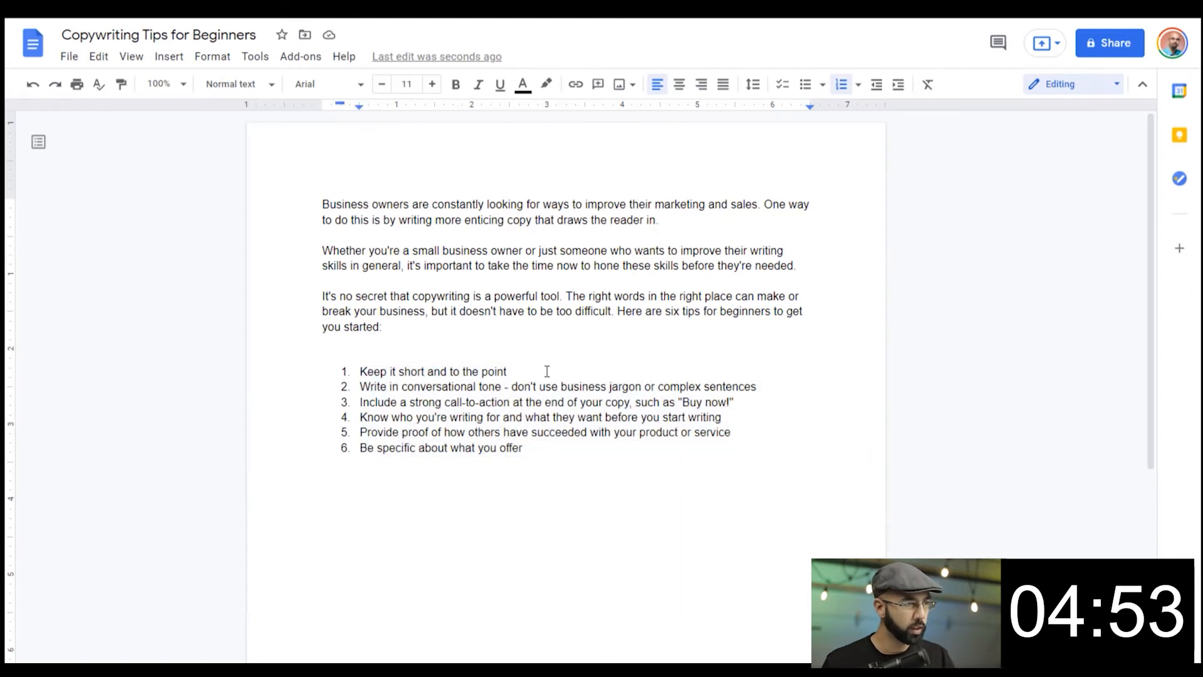
drag(542, 373, 363, 372)
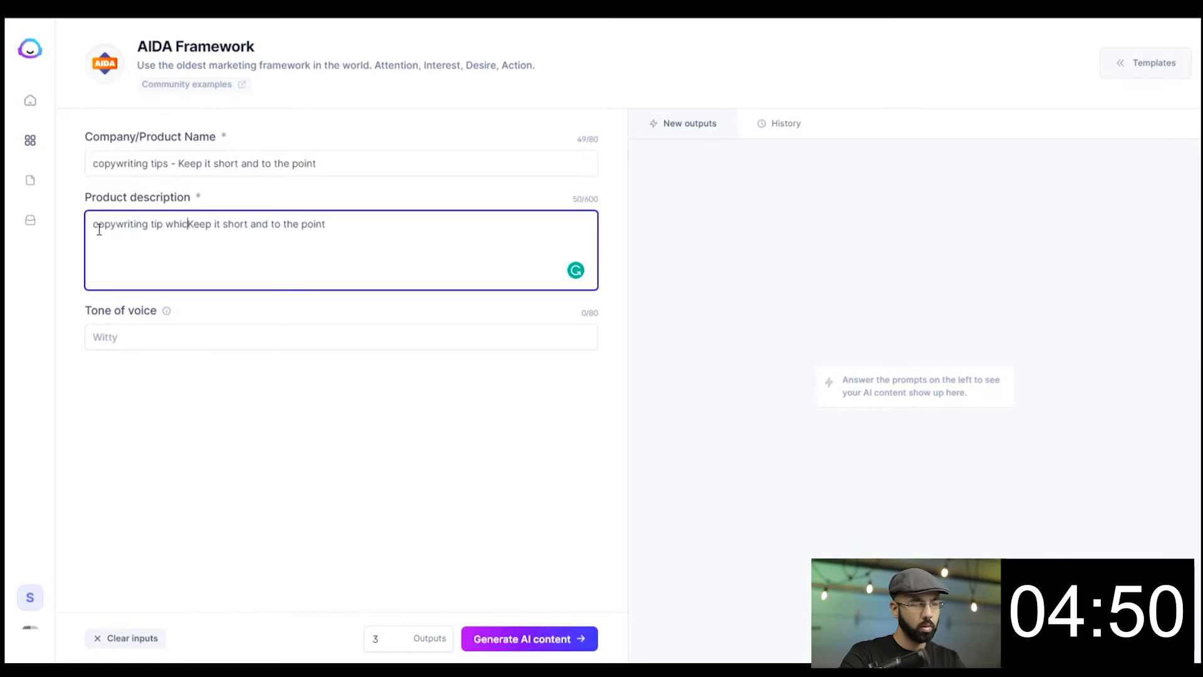
Step: Complete the product description as "copywriting tip which is to Keep it short and to the point" and generate three AI outputs
text(ich is)
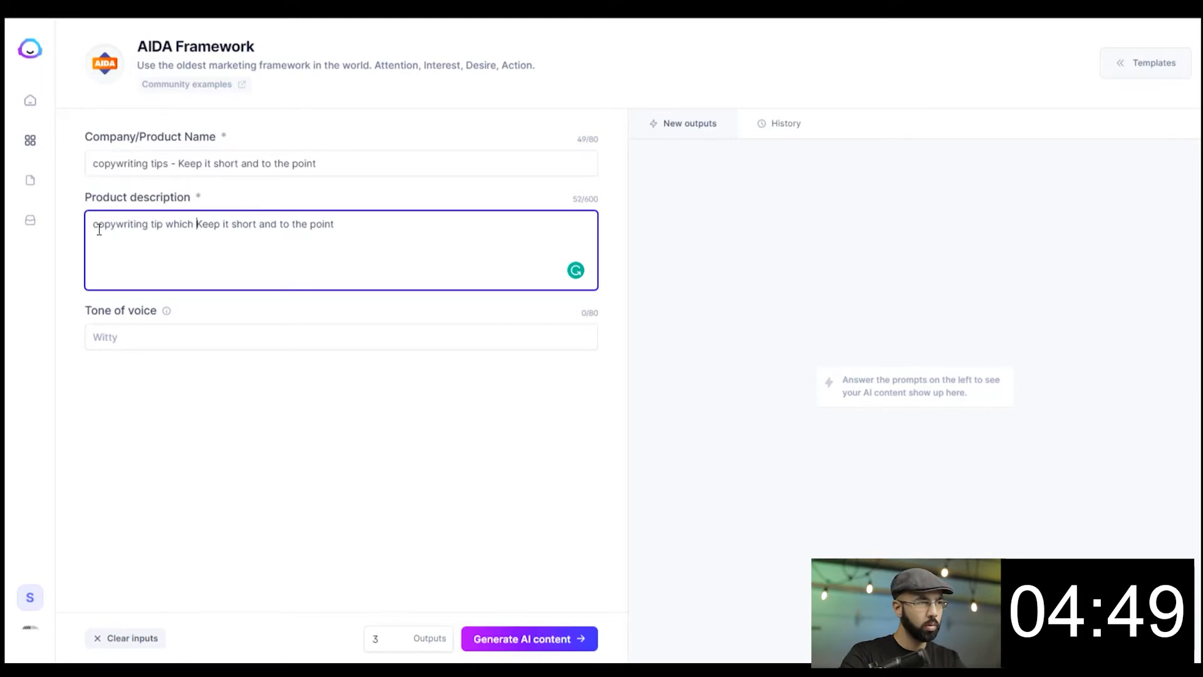
text( to)
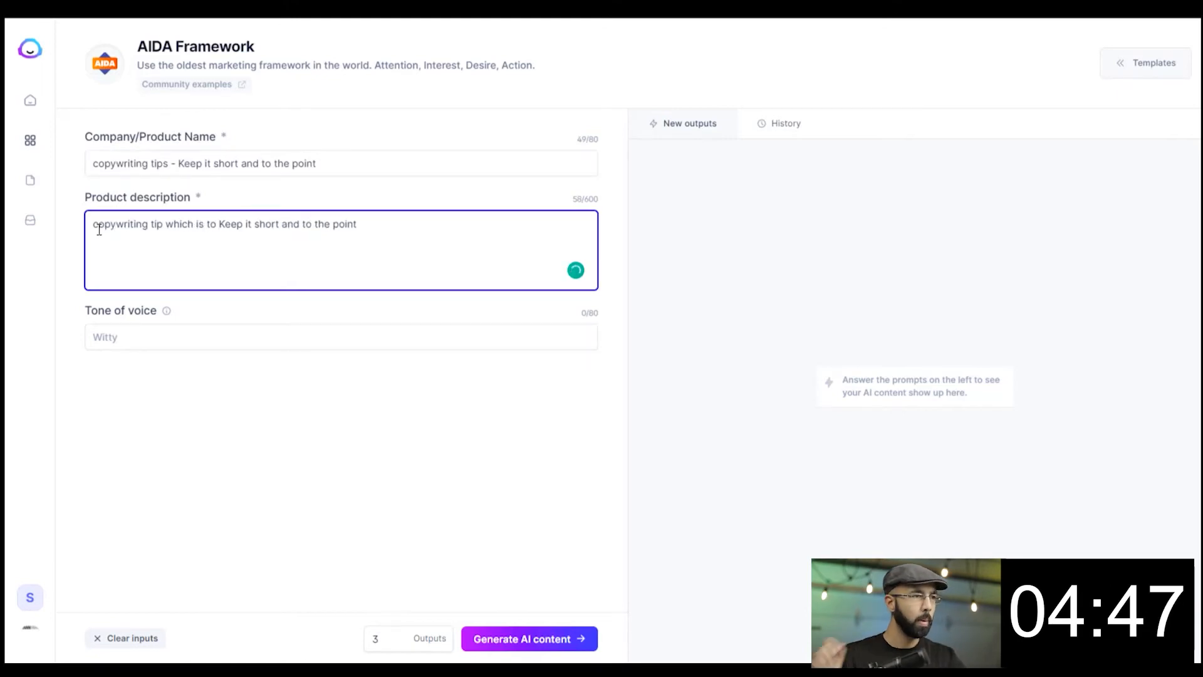
click(560, 645)
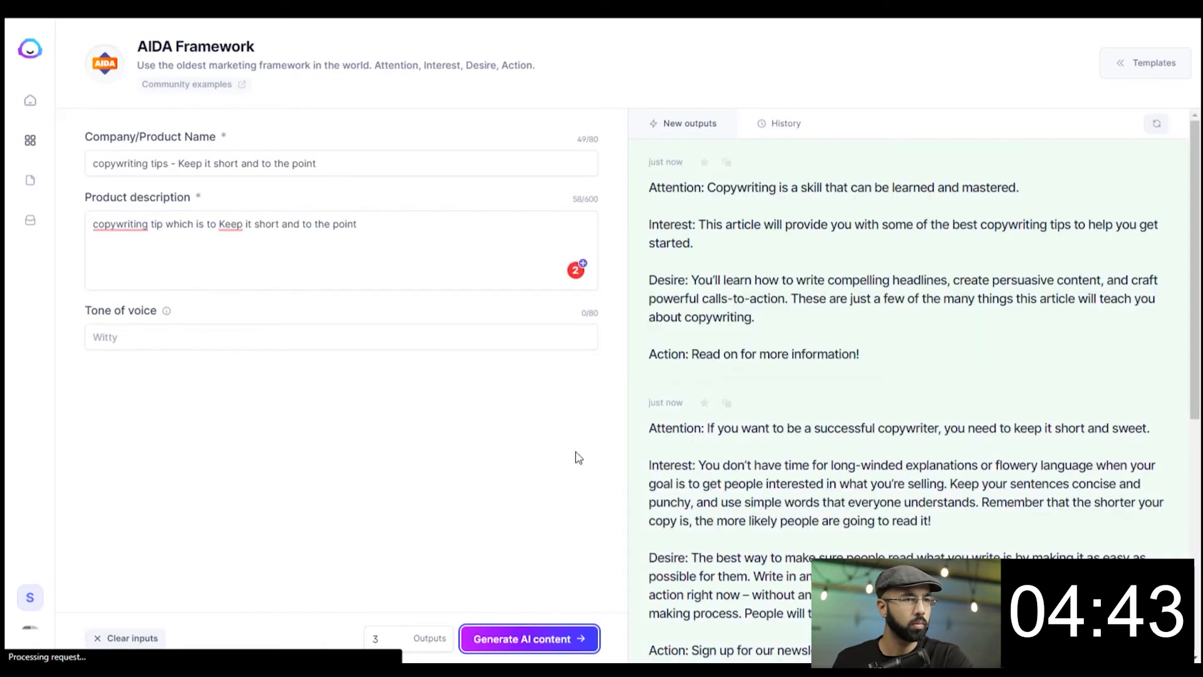
Step: Open the AIDA output beginning "If you want to be a successful copywriter" and copy its full text
scroll(645, 459, down, 2)
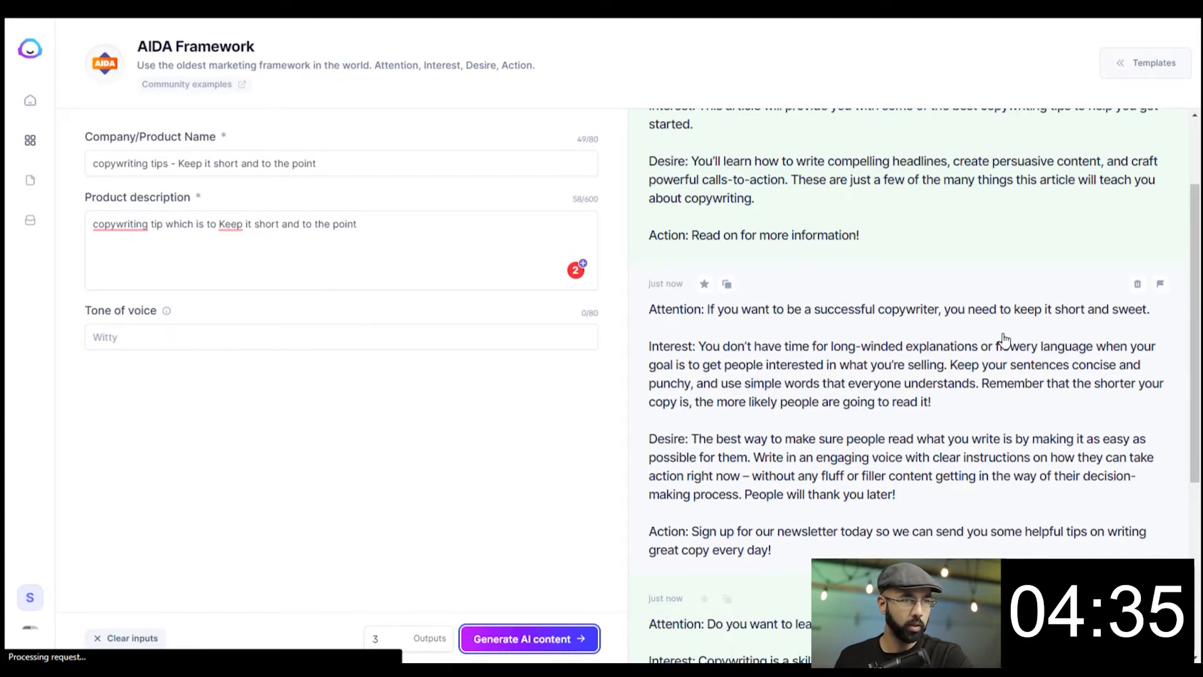
click(829, 375)
drag(566, 426, 341, 109)
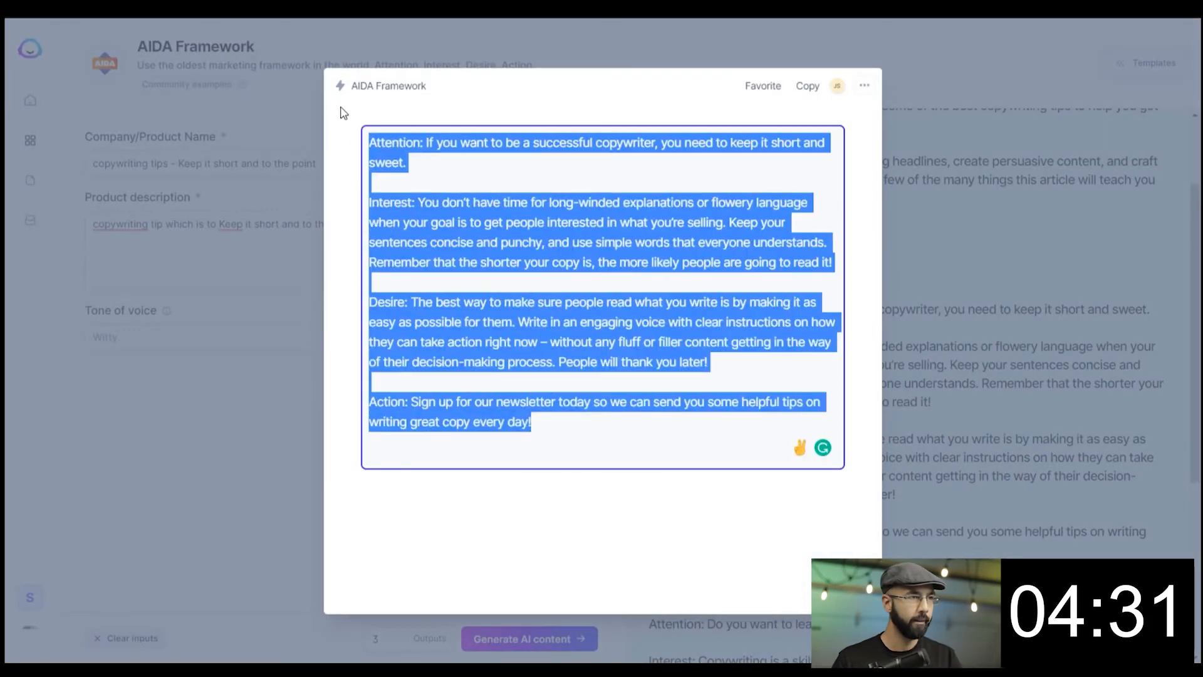
click(754, 239)
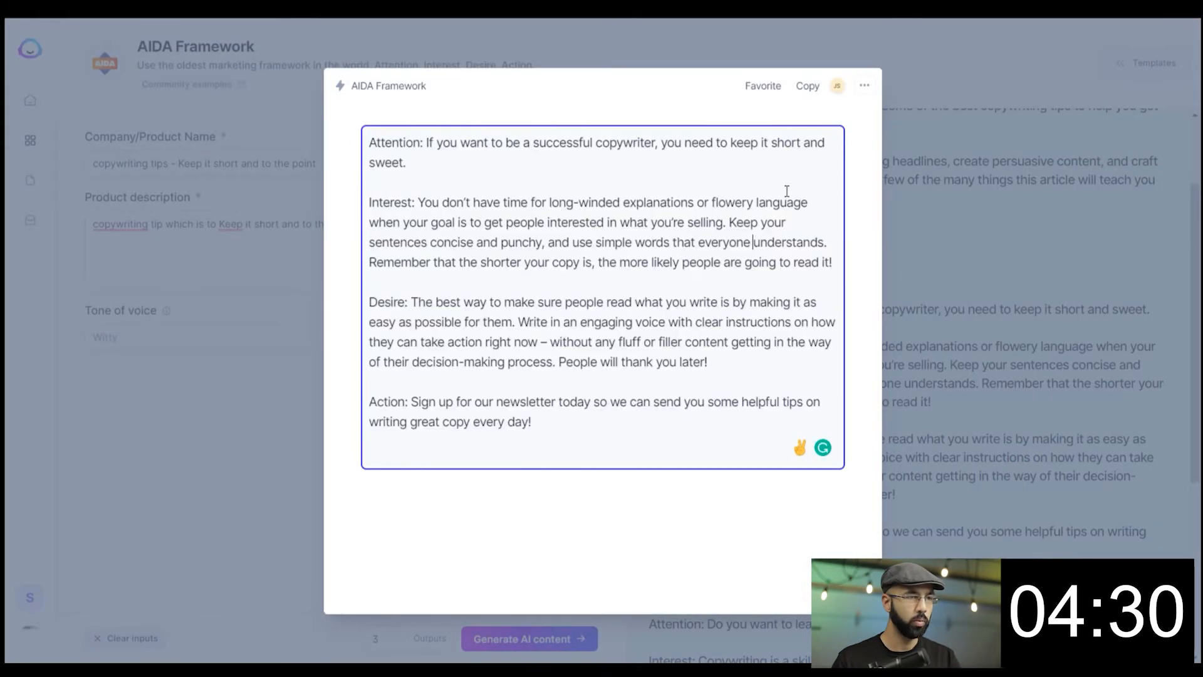
click(809, 87)
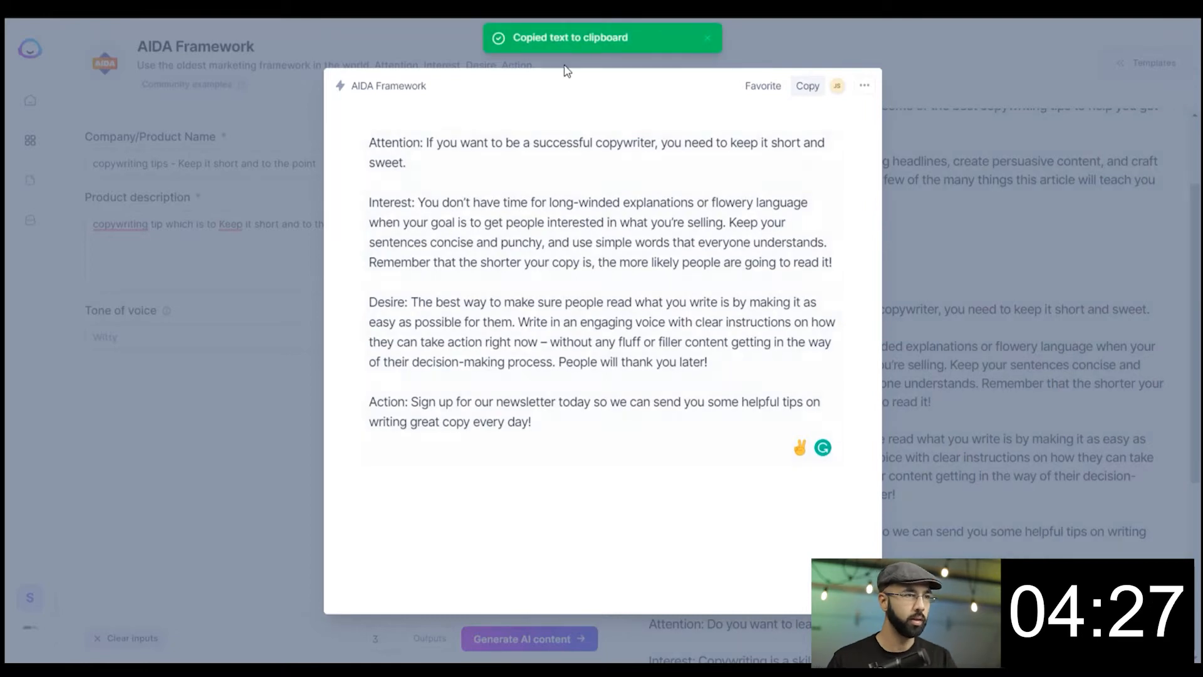
Step: Paste the copied AIDA text into the Google Docs document as unnumbered text beneath the tip "Keep it short and to the point"
key(ctrl+Tab)
click(568, 360)
click(568, 371)
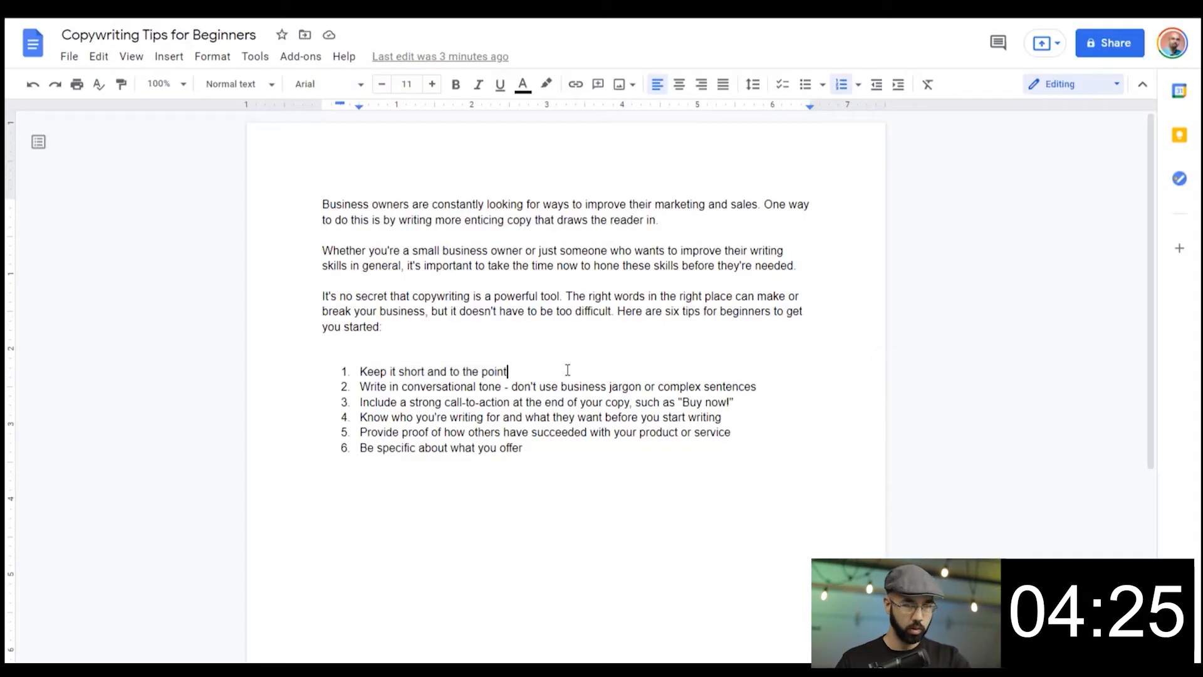
key(Return)
key(Return)
key(Return)
key(Return)
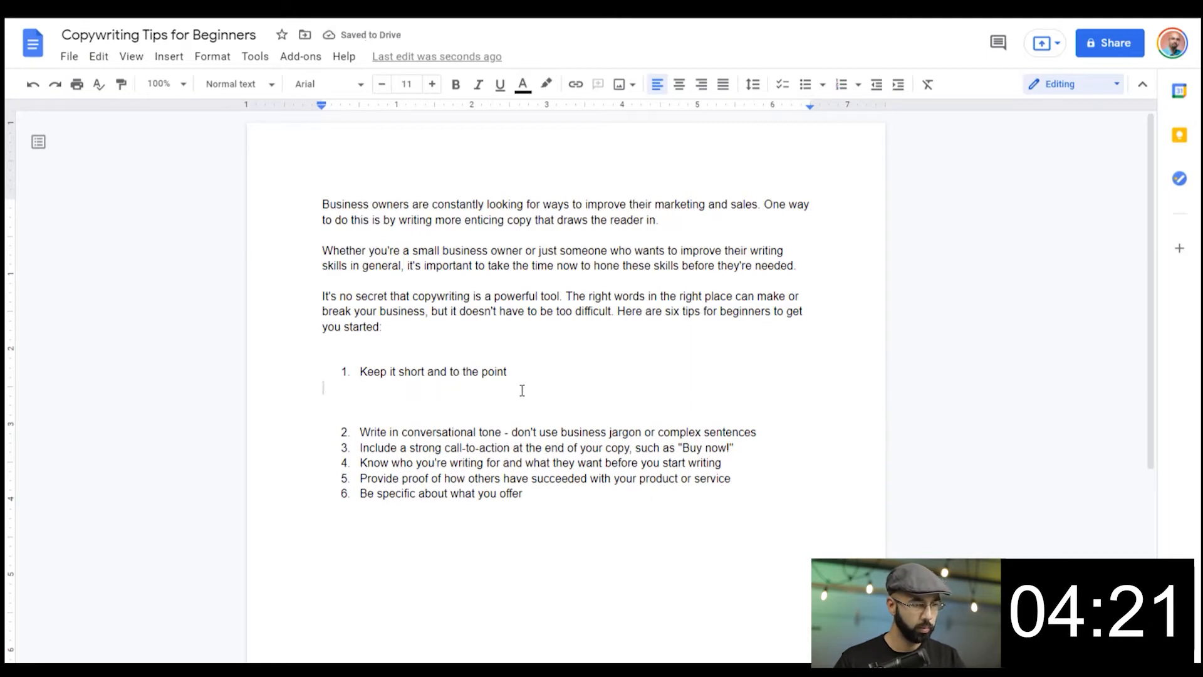
key(ctrl+v)
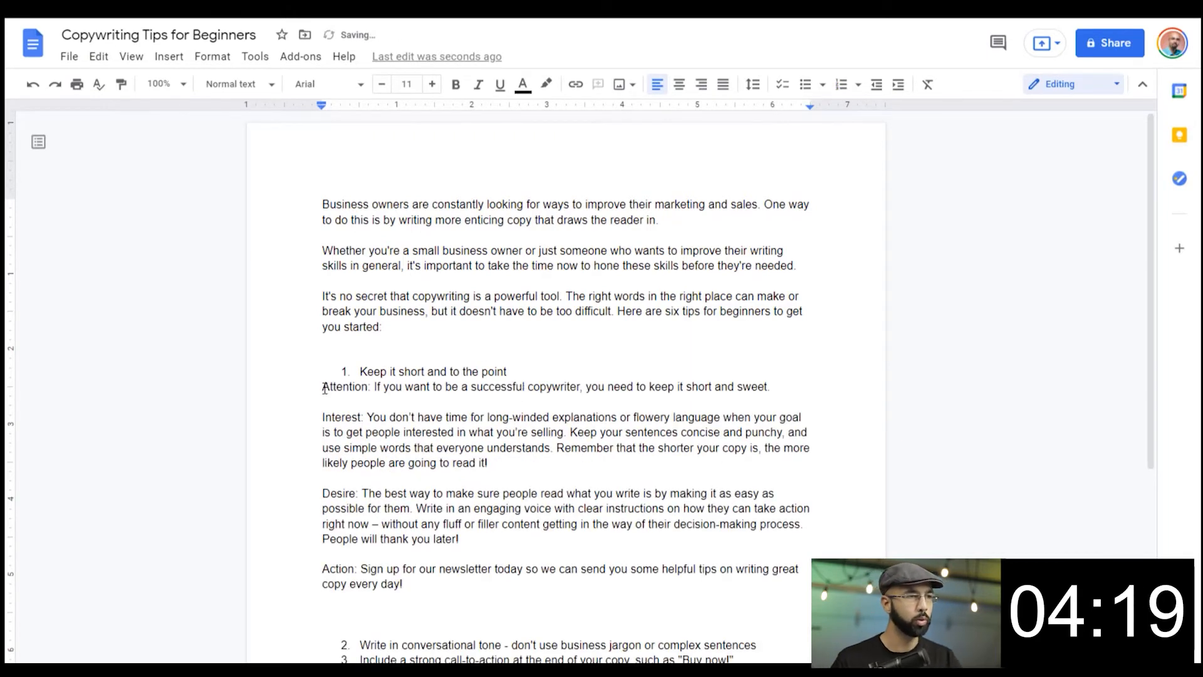
Step: Remove the list numbering from "Keep it short and to the point" and format that line as Heading 1
click(359, 375)
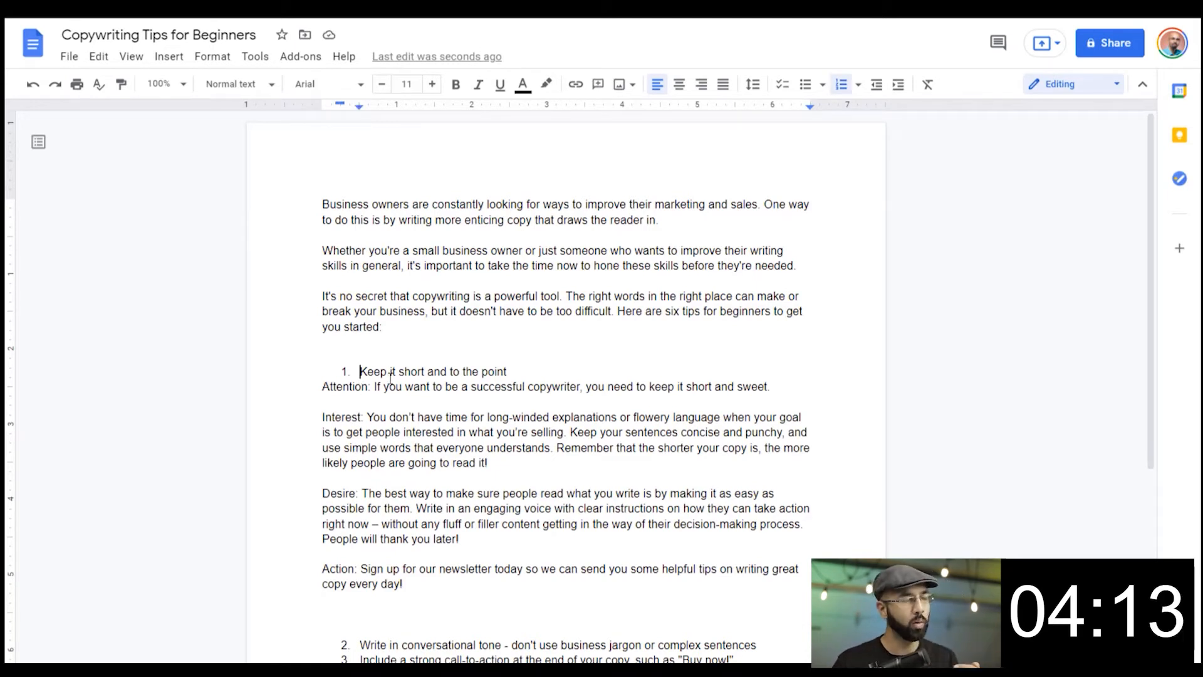
triple_click(389, 371)
key(ctrl+shift+7)
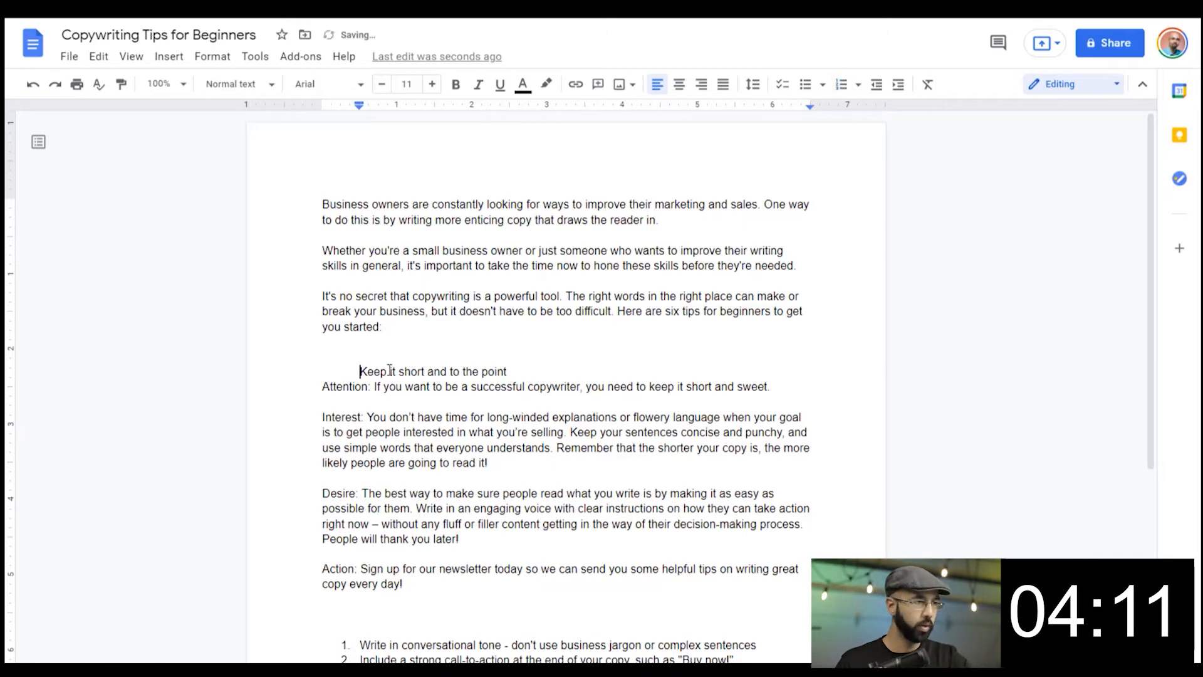
key(ctrl+alt+1)
click(473, 440)
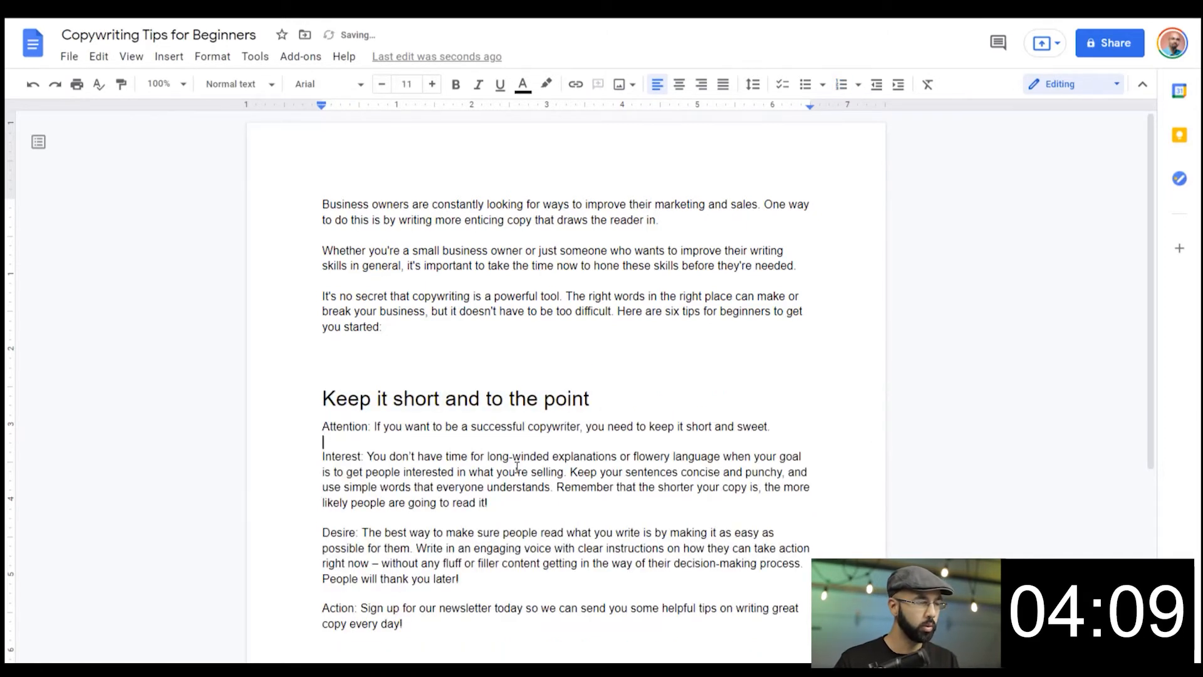
Step: Delete the "Attention:", "Interest:" and "Desire:" labels from the paragraphs under the "Keep it short and to the point" heading
key(Up)
key(Up)
drag(372, 426, 273, 425)
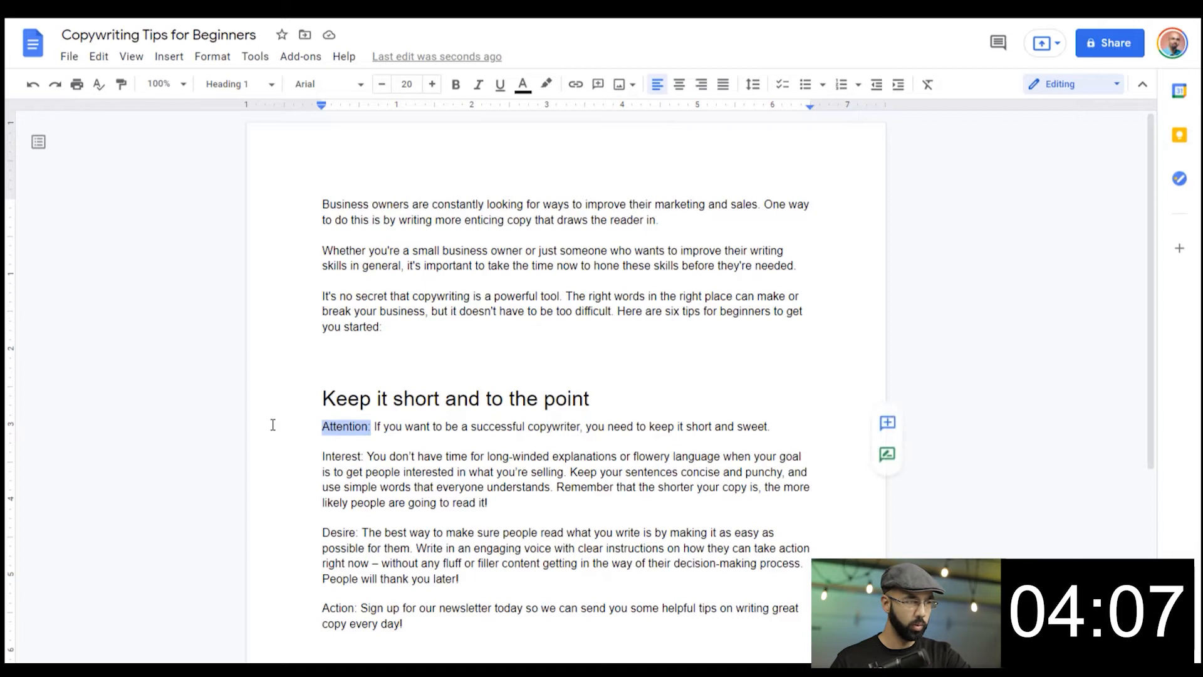
key(BackSpace)
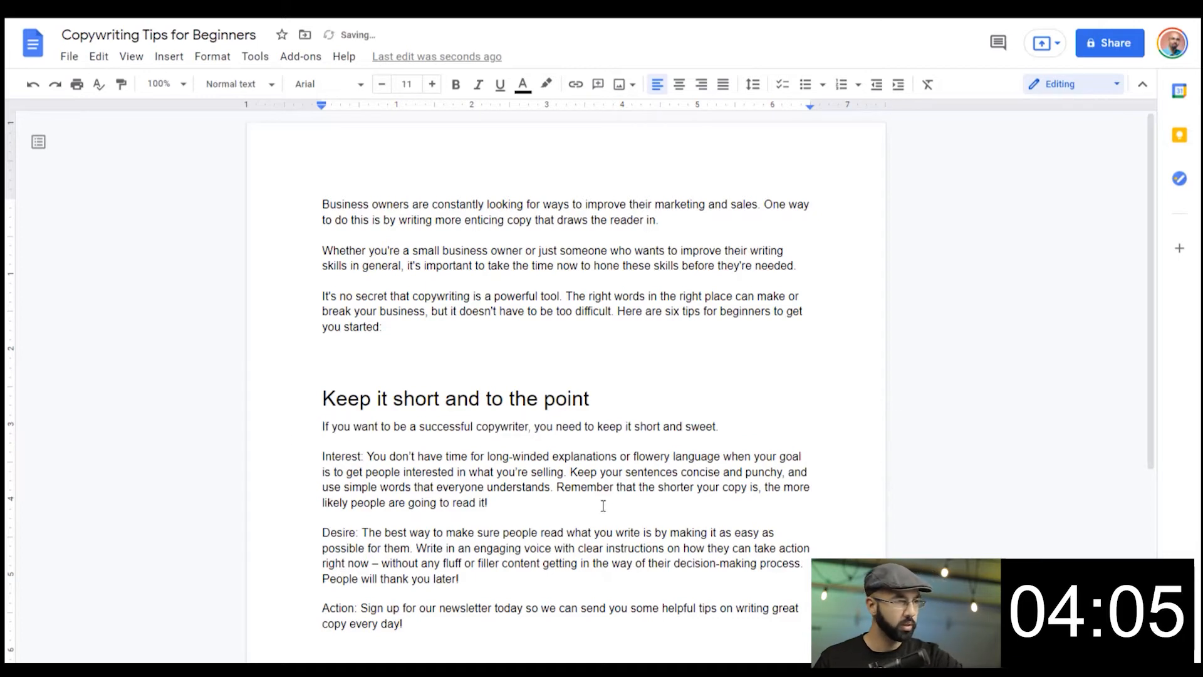
scroll(608, 505, down, 2)
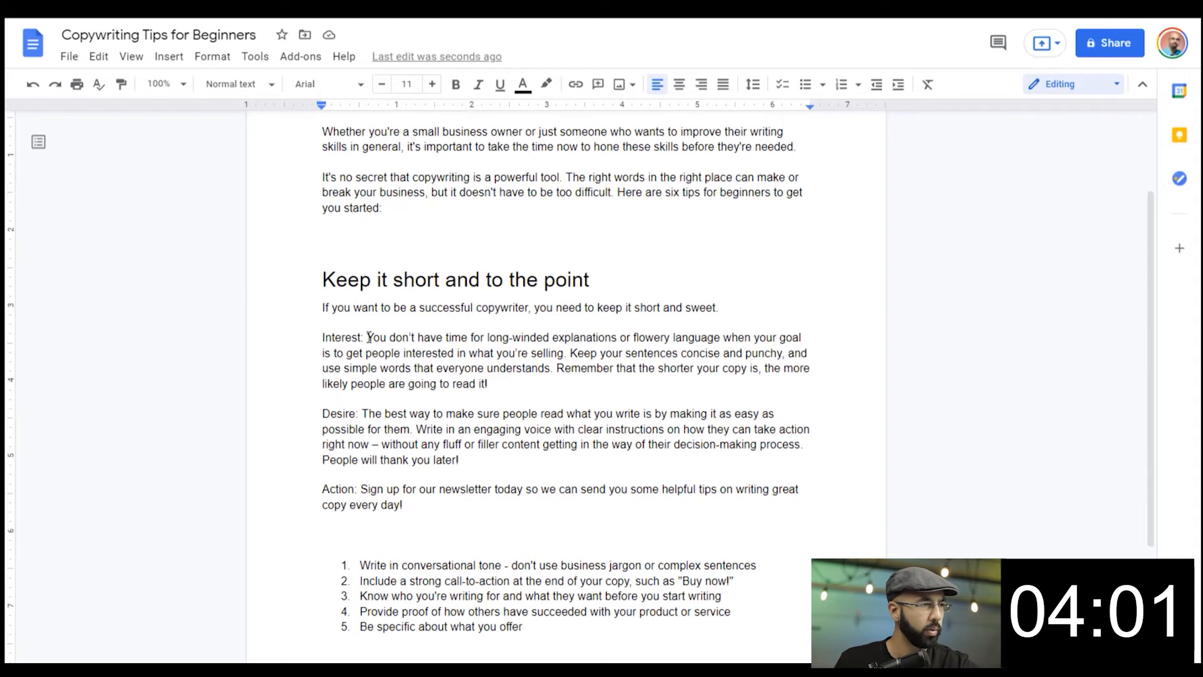
drag(368, 337, 327, 342)
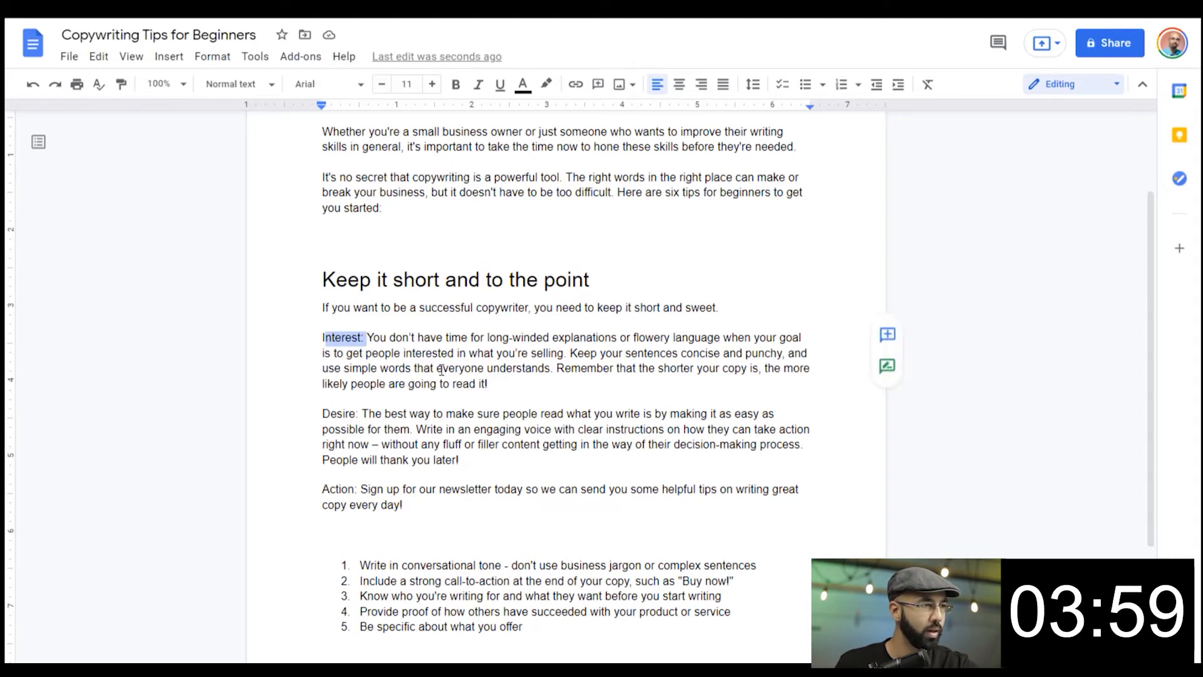
key(BackSpace)
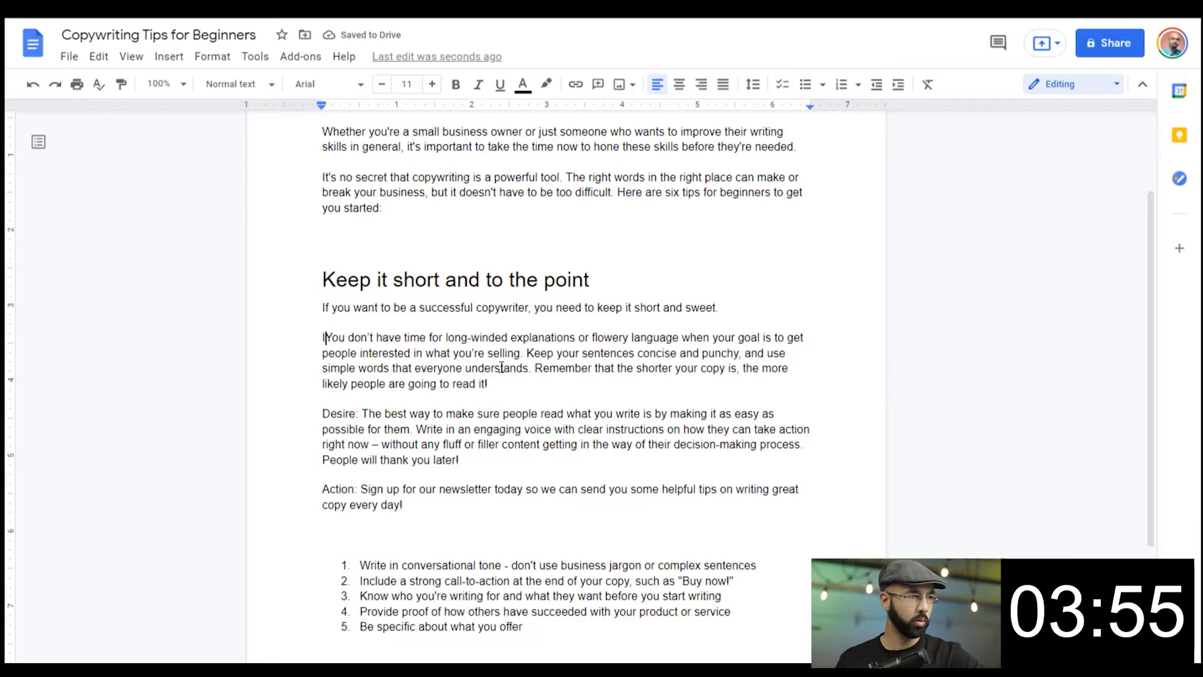
drag(361, 414, 303, 410)
key(BackSpace)
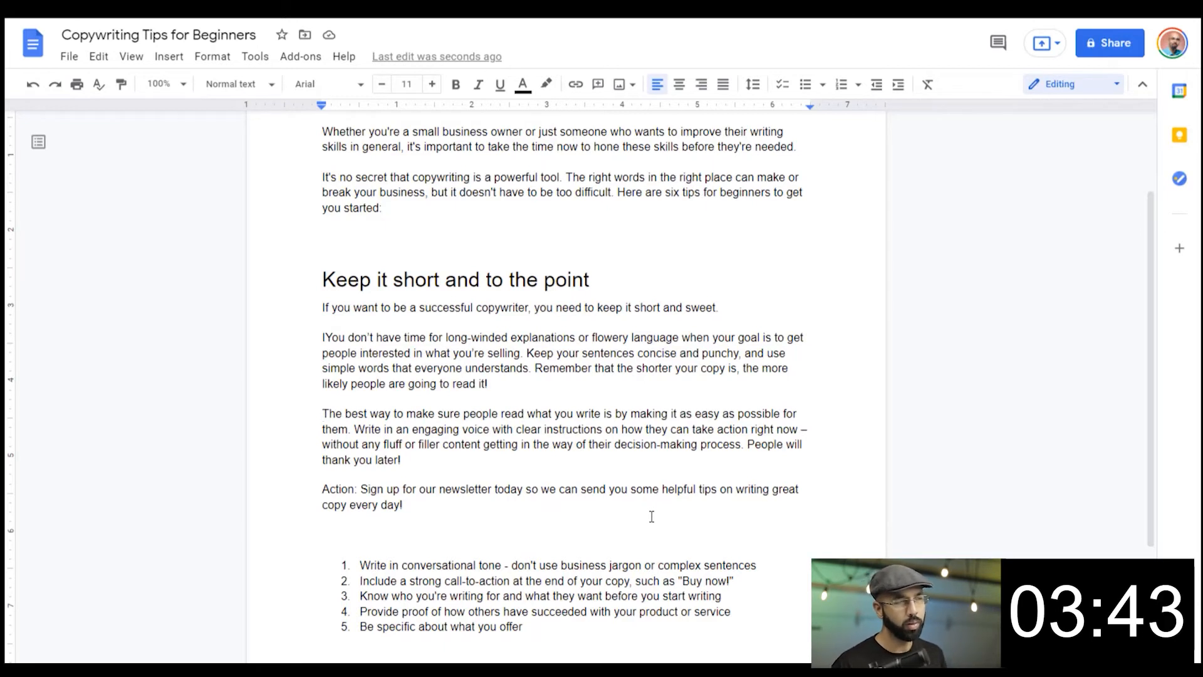
Step: Delete the "Action:" newsletter paragraph and the stray "I" before "You don't have time"
drag(651, 517, 434, 467)
key(BackSpace)
click(314, 335)
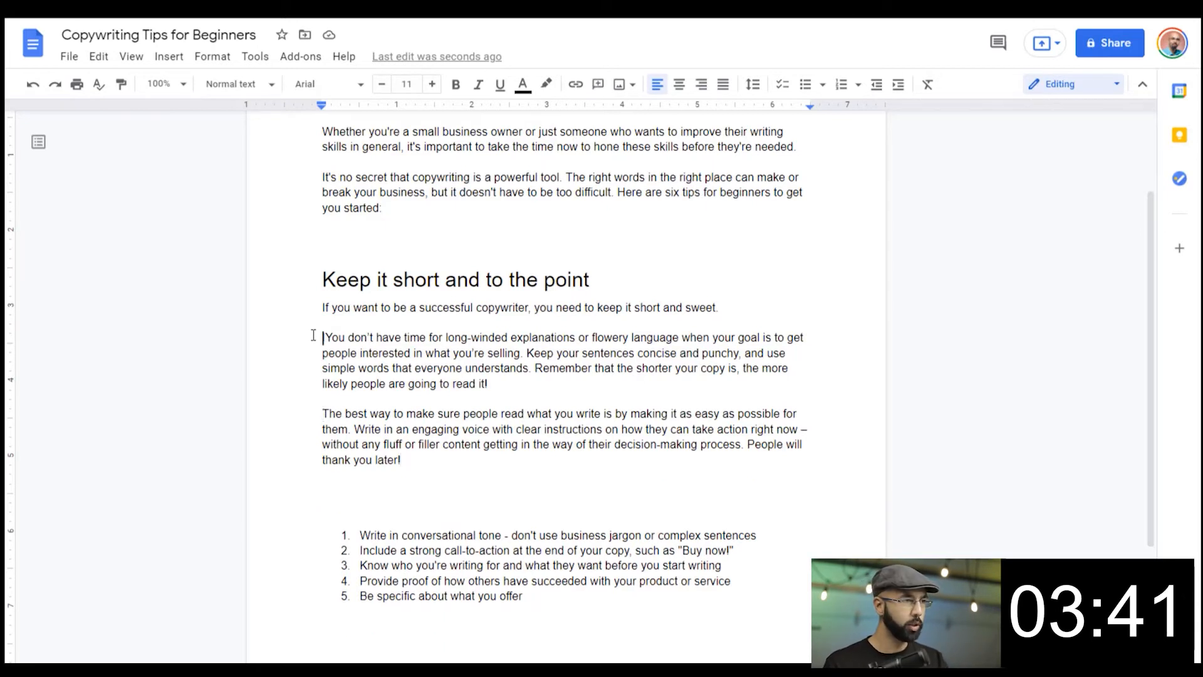
key(BackSpace)
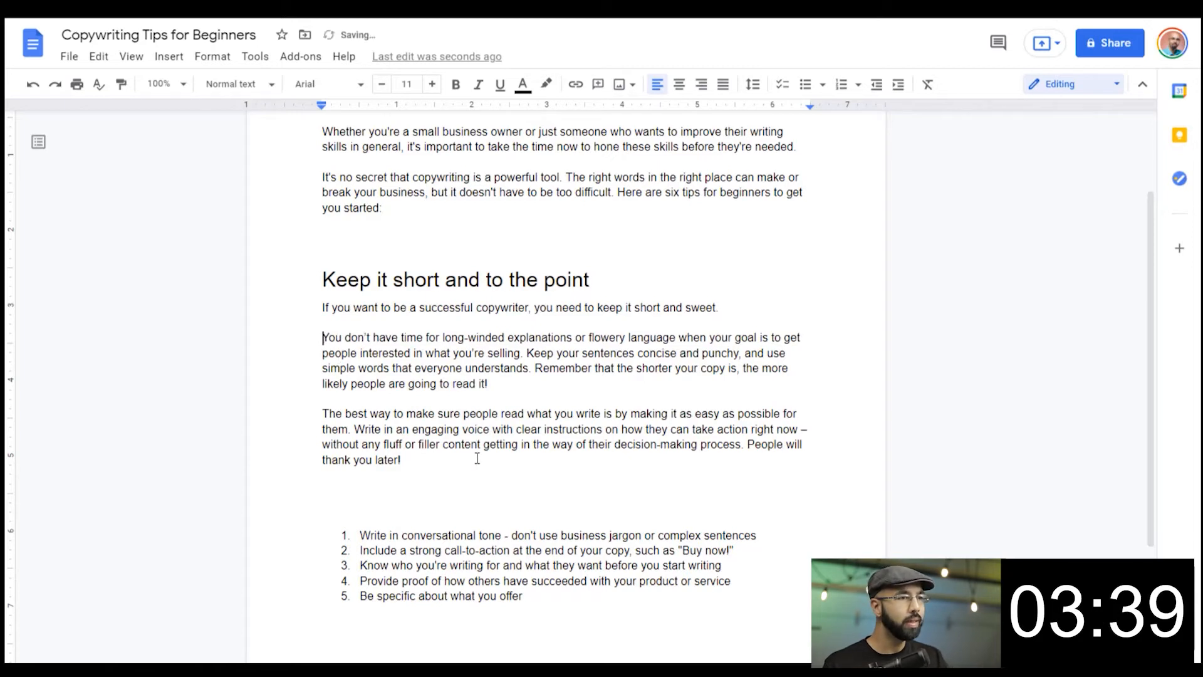
Step: Number the first tip heading "1." and make the "Write in conversational tone" tip a Heading 1, clearing the remaining list numbering
drag(323, 280, 678, 285)
click(261, 285)
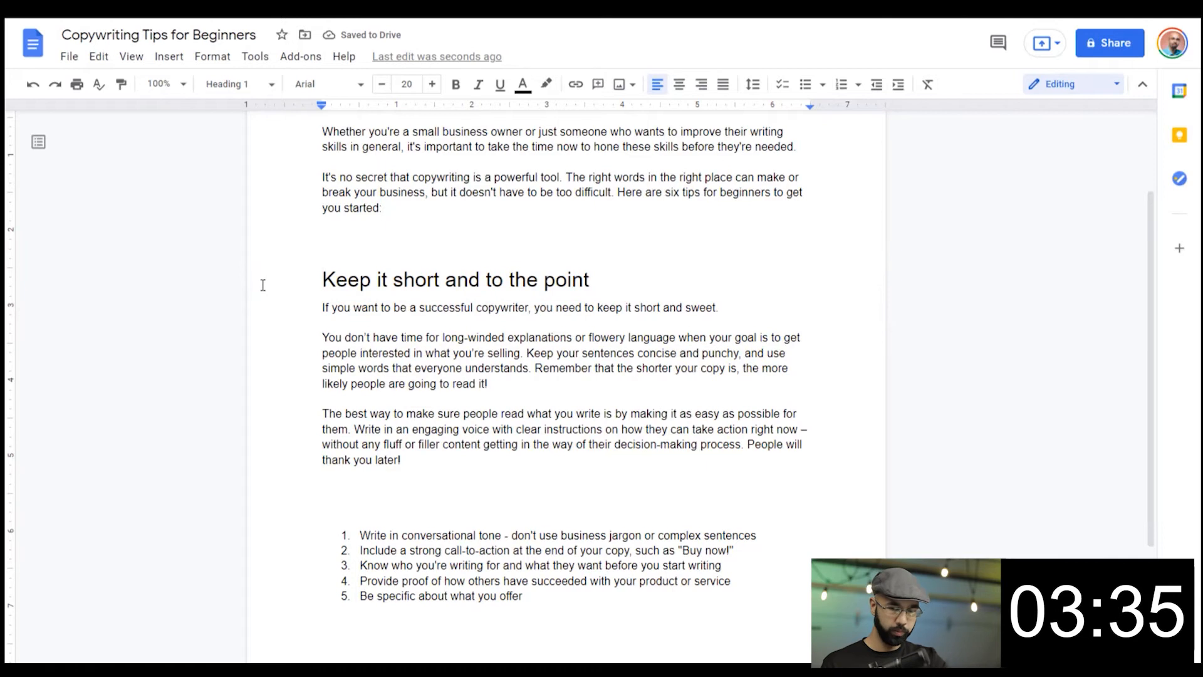
text(1.)
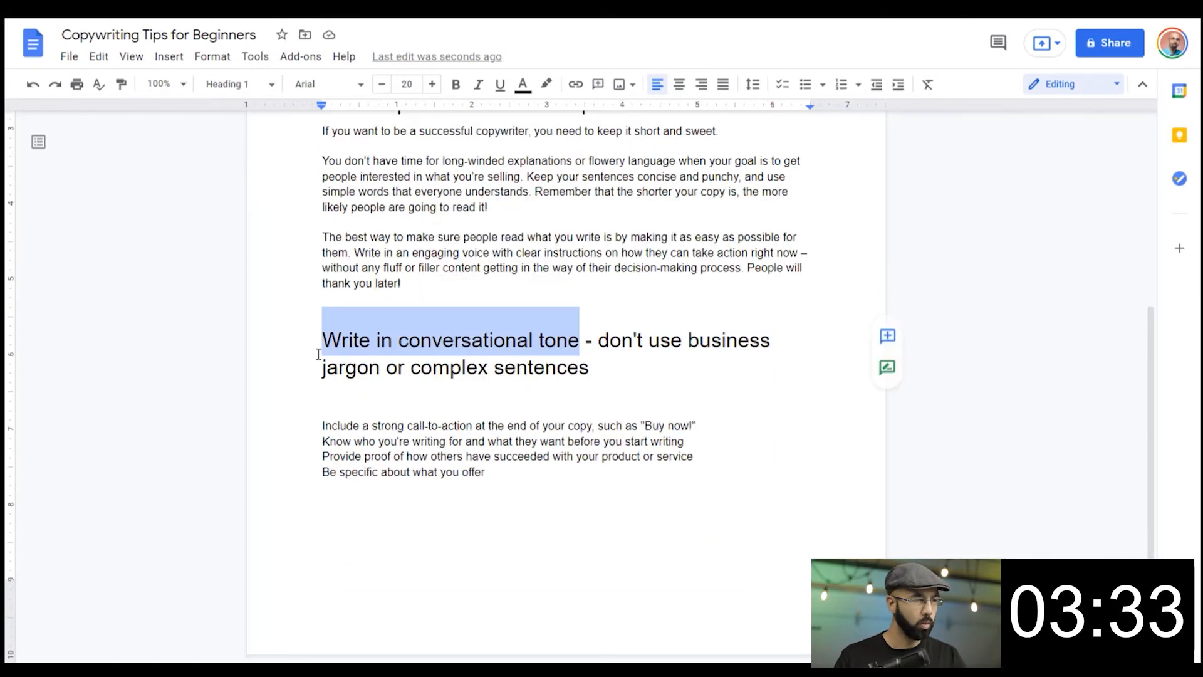
Step: Return to the AIDA form in Jarvis and replace the old tip in the product name with "Write in conversational tone"
key(alt+Tab)
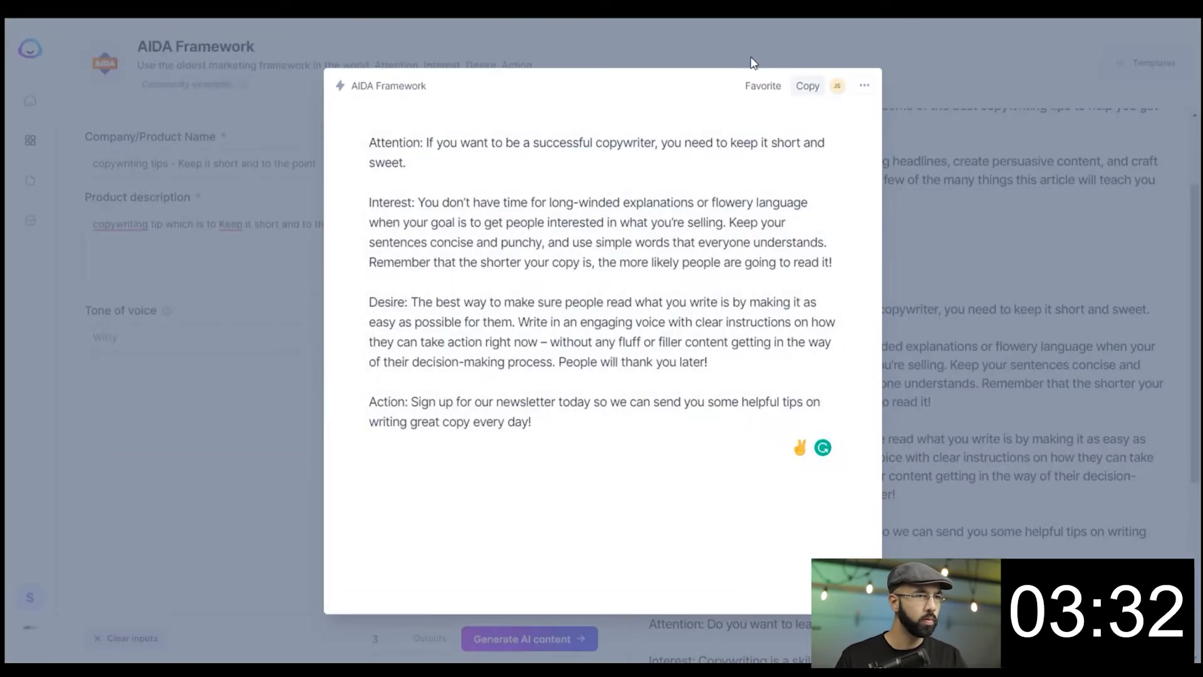
click(895, 232)
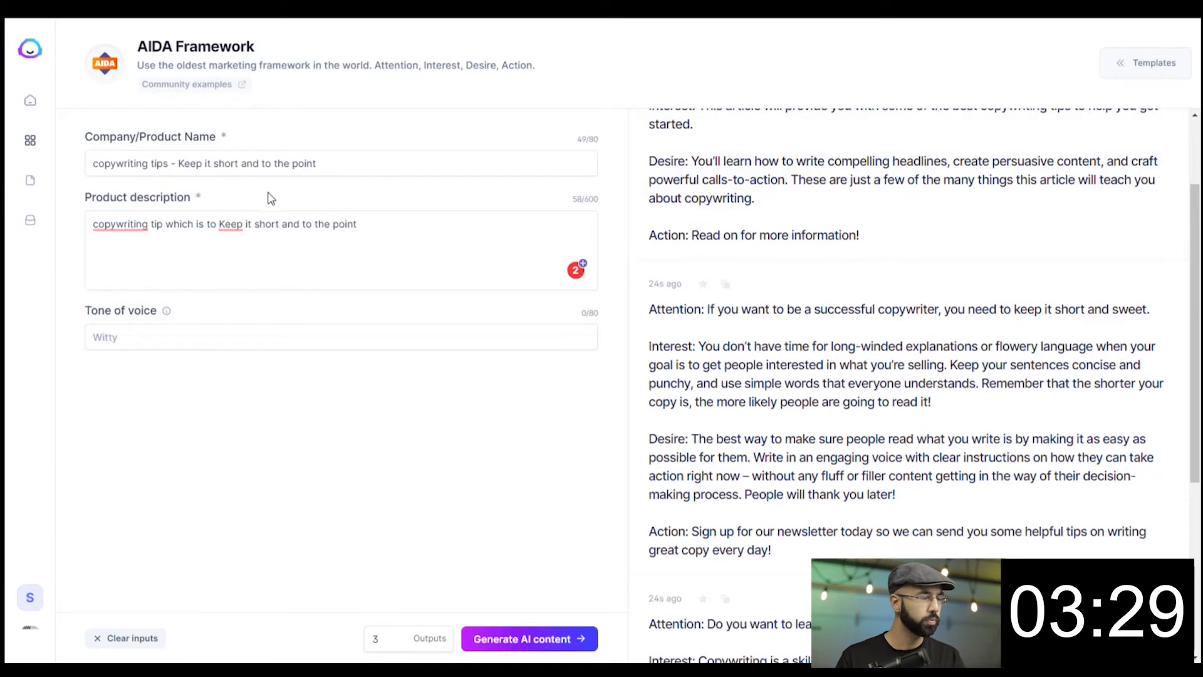
scroll(1184, 356, up, 3)
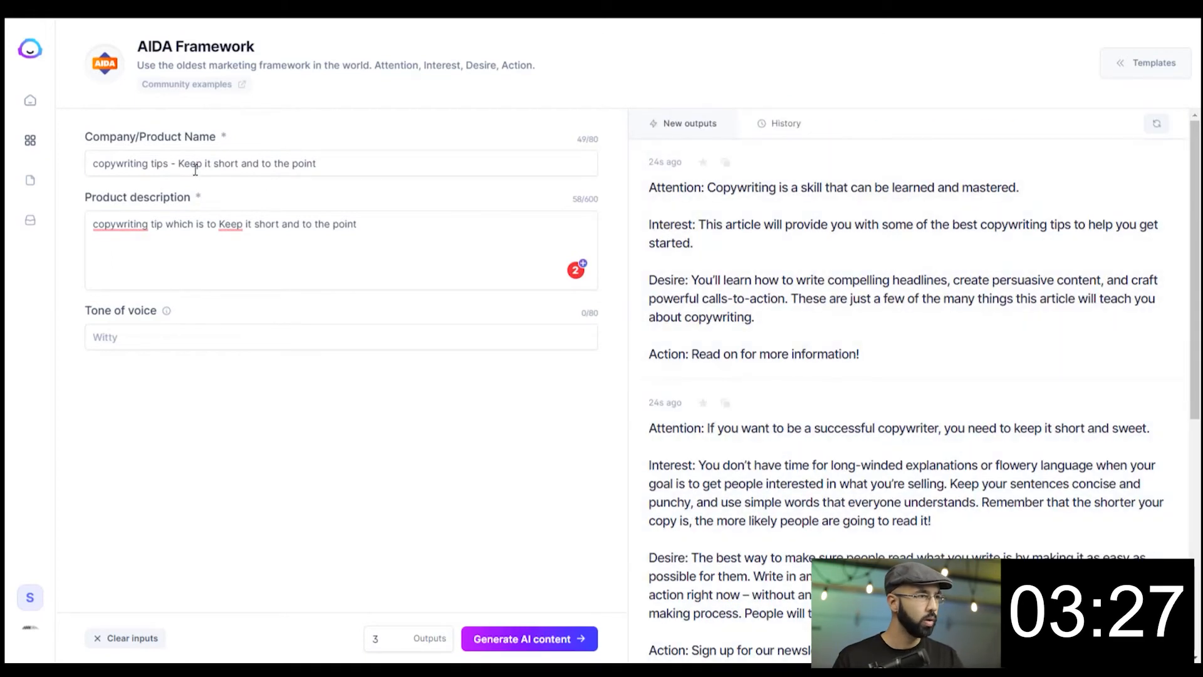
drag(322, 171, 183, 175)
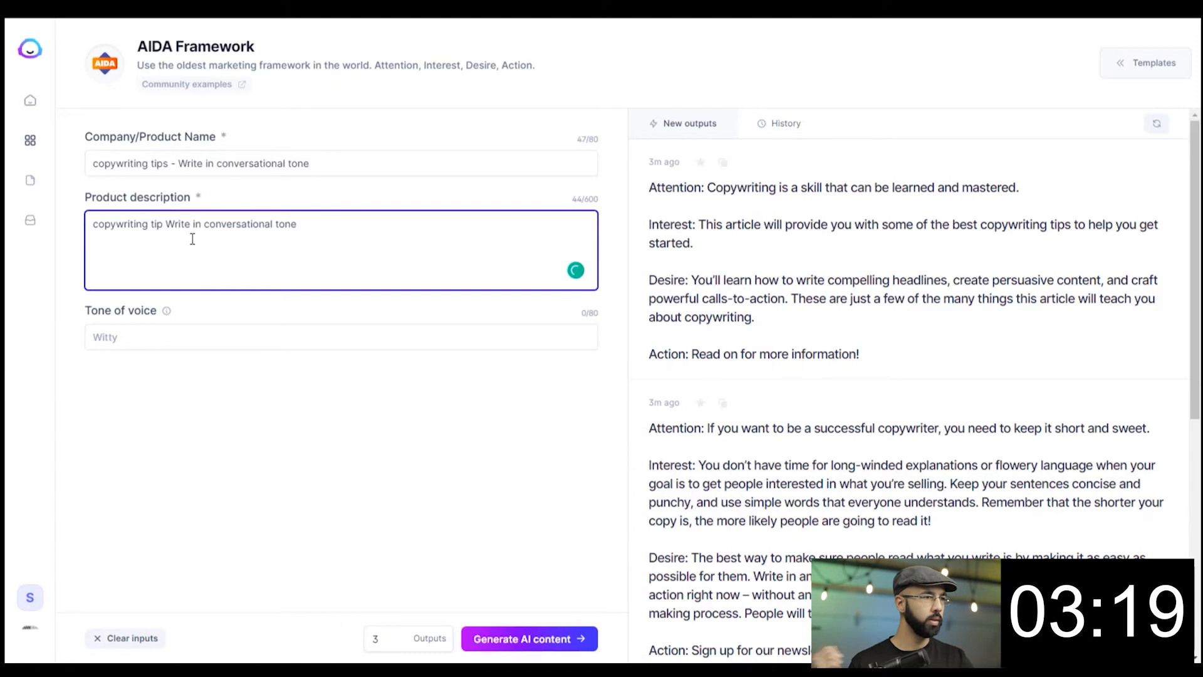
Step: Set the product description to "copywriting tip which is to Write in conversational tone", generate three AI outputs and review them
text(which is)
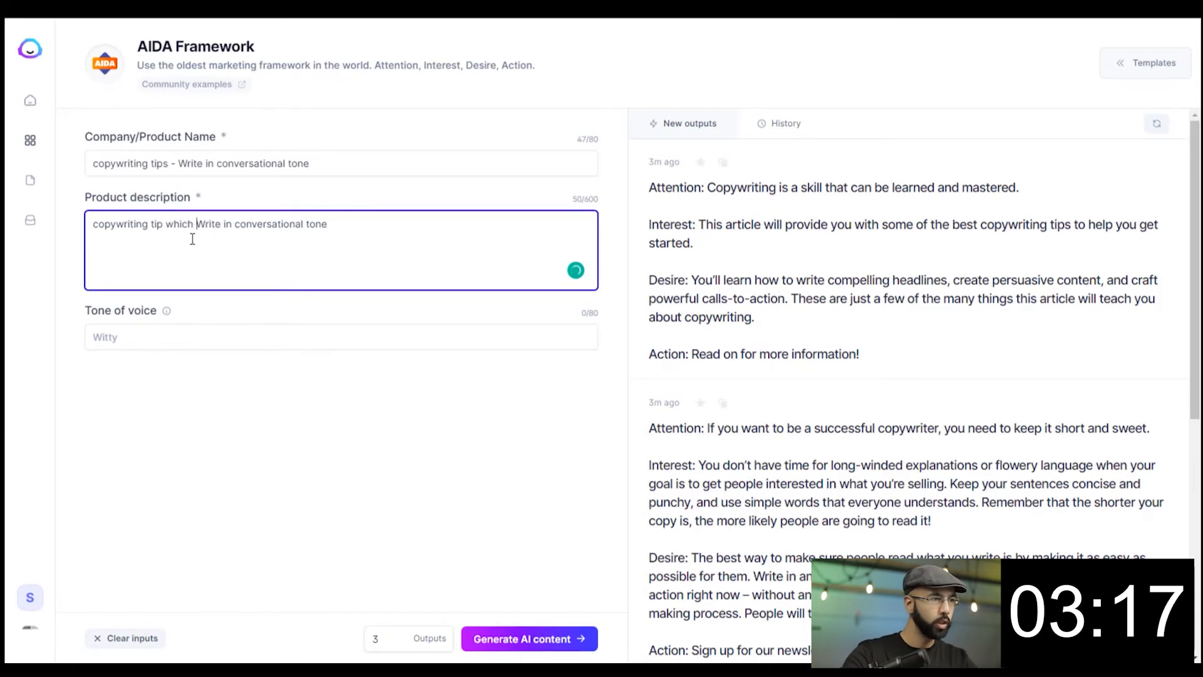
text( to)
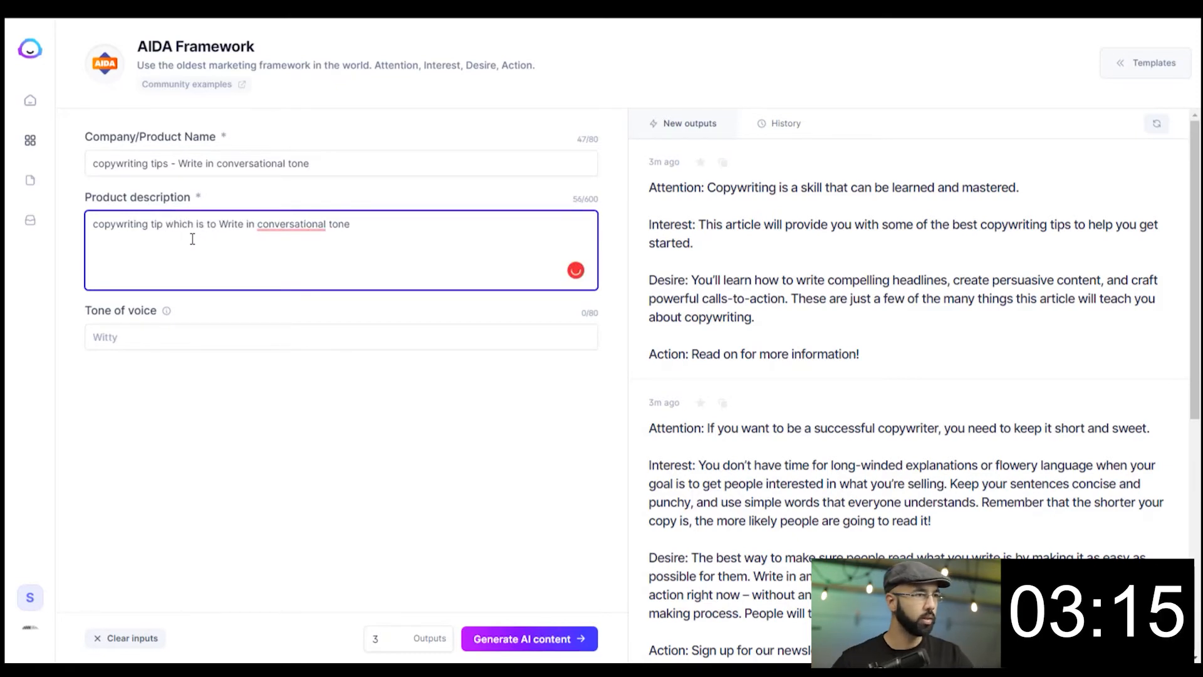
click(495, 646)
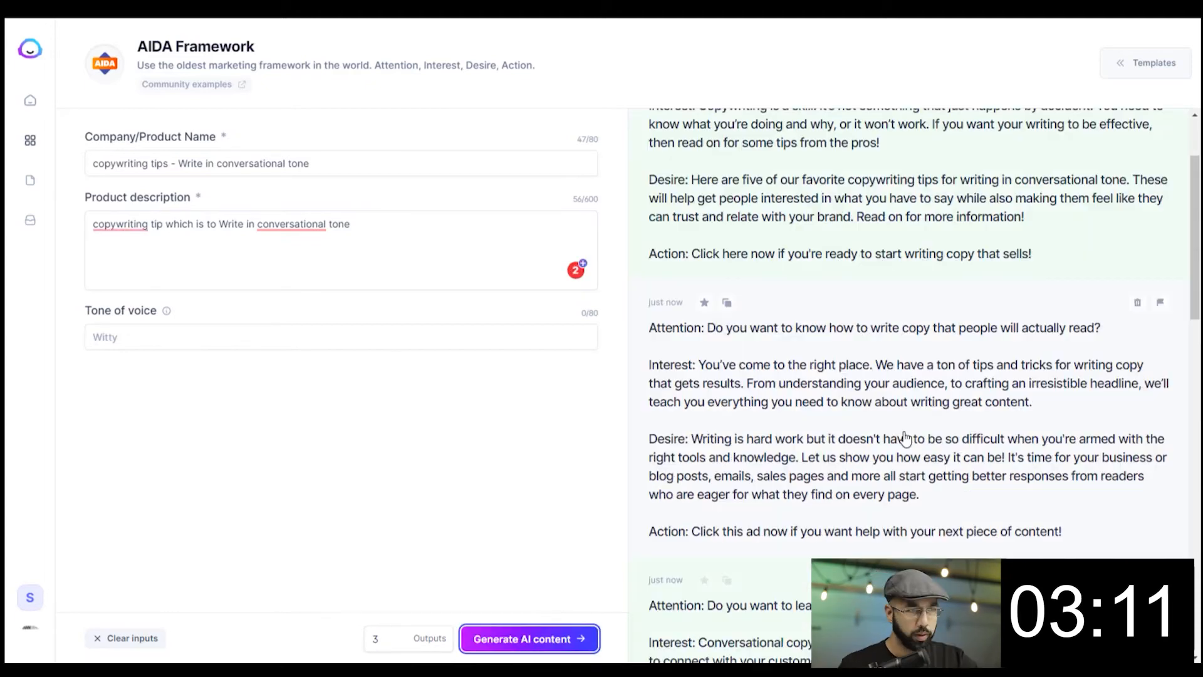
scroll(907, 439, up, 2)
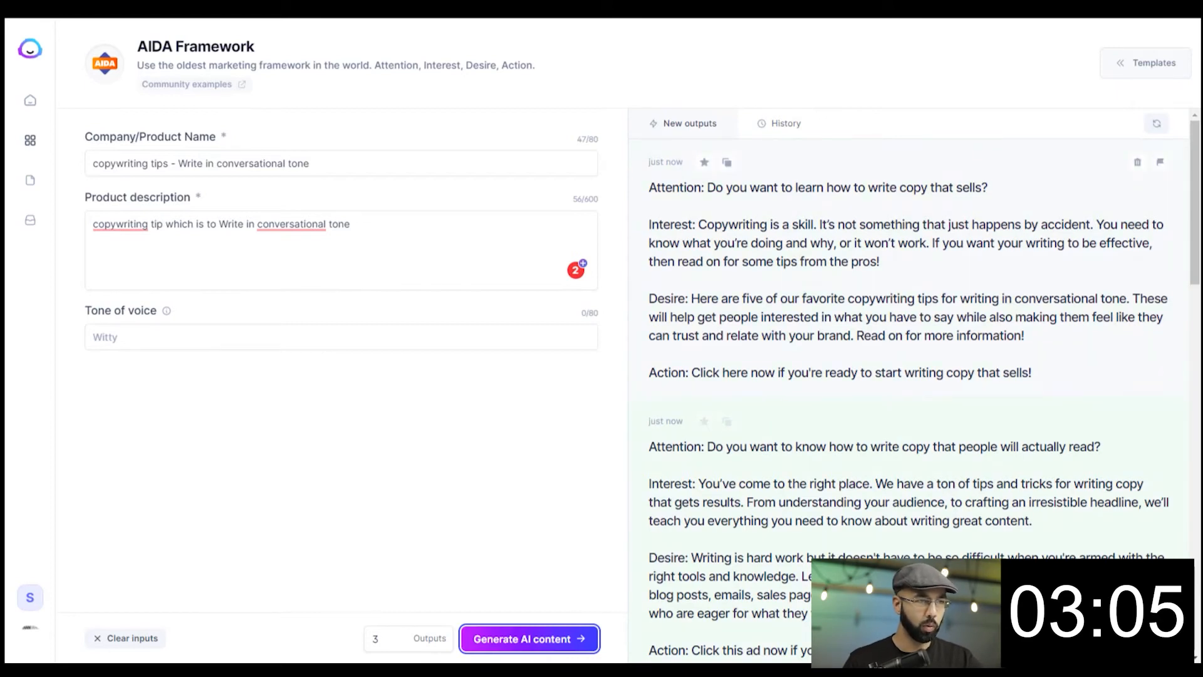
Step: Copy "Do you want to learn how to write copy that sells?" from the first AIDA output and paste it under the "Write in conversational tone" heading in Google Docs
click(711, 174)
drag(725, 152, 427, 142)
key(ctrl+c)
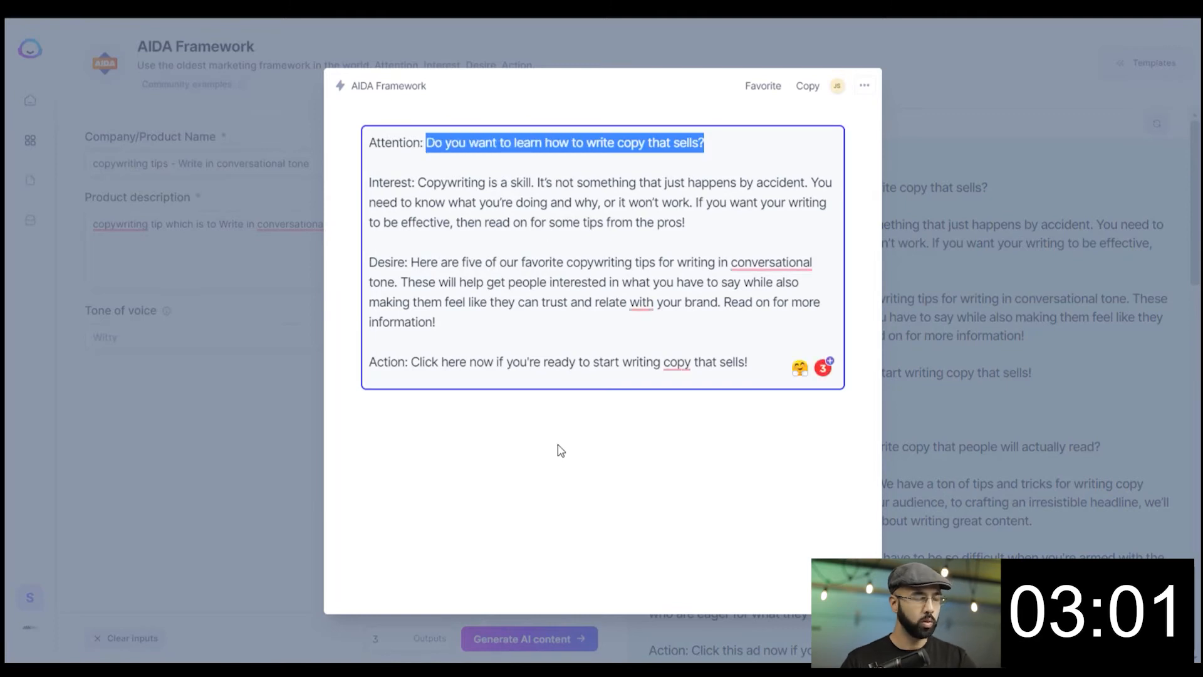
key(alt+Tab)
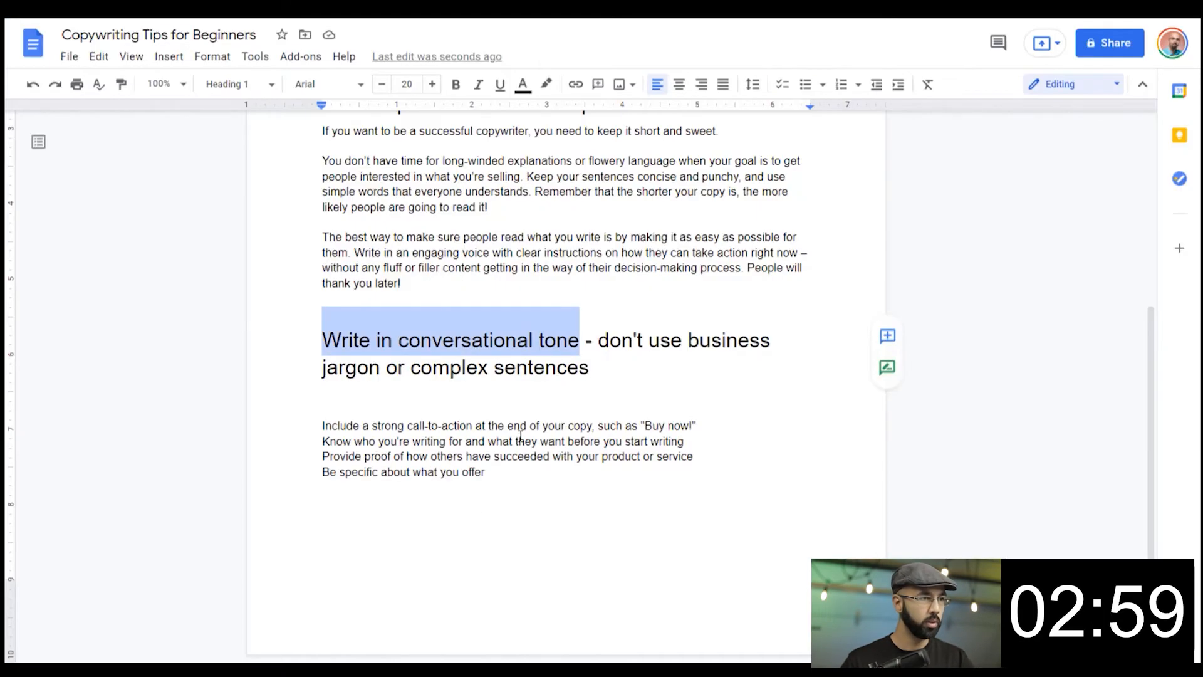
click(379, 398)
key(ctrl+v)
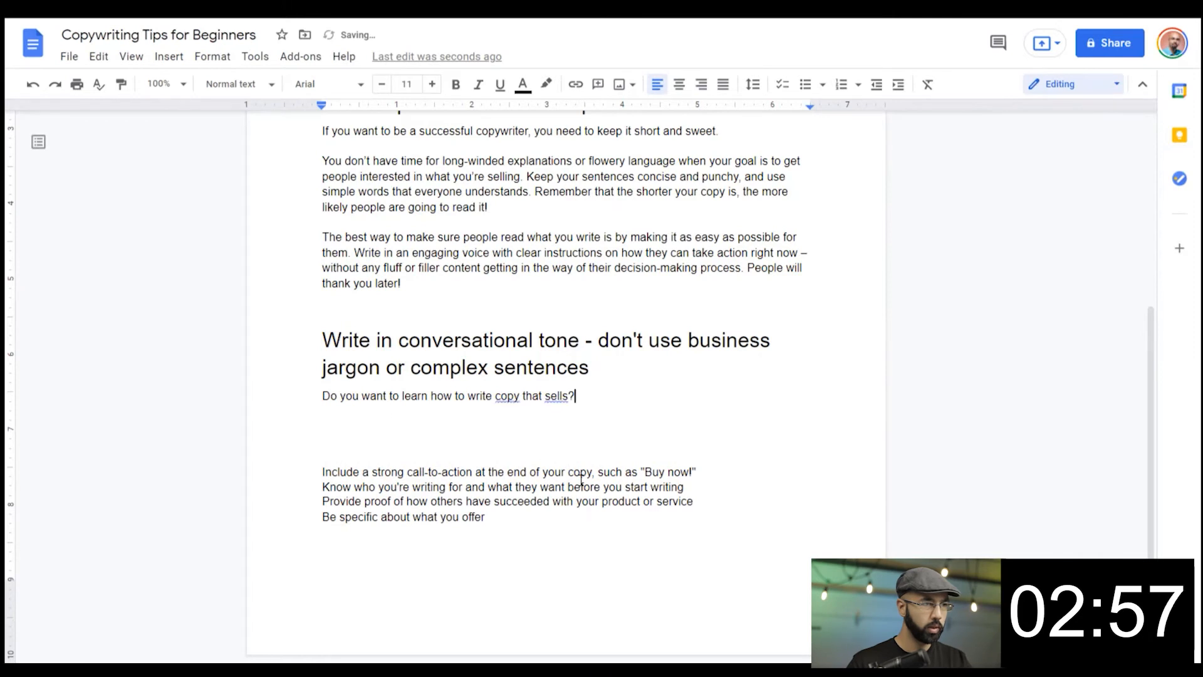
Step: Copy the first two Interest sentences, starting "Conversational copywriting is an important skill", from another Jarvis output into the document below the opening question
key(alt+Tab)
click(1002, 266)
scroll(809, 387, down, 2)
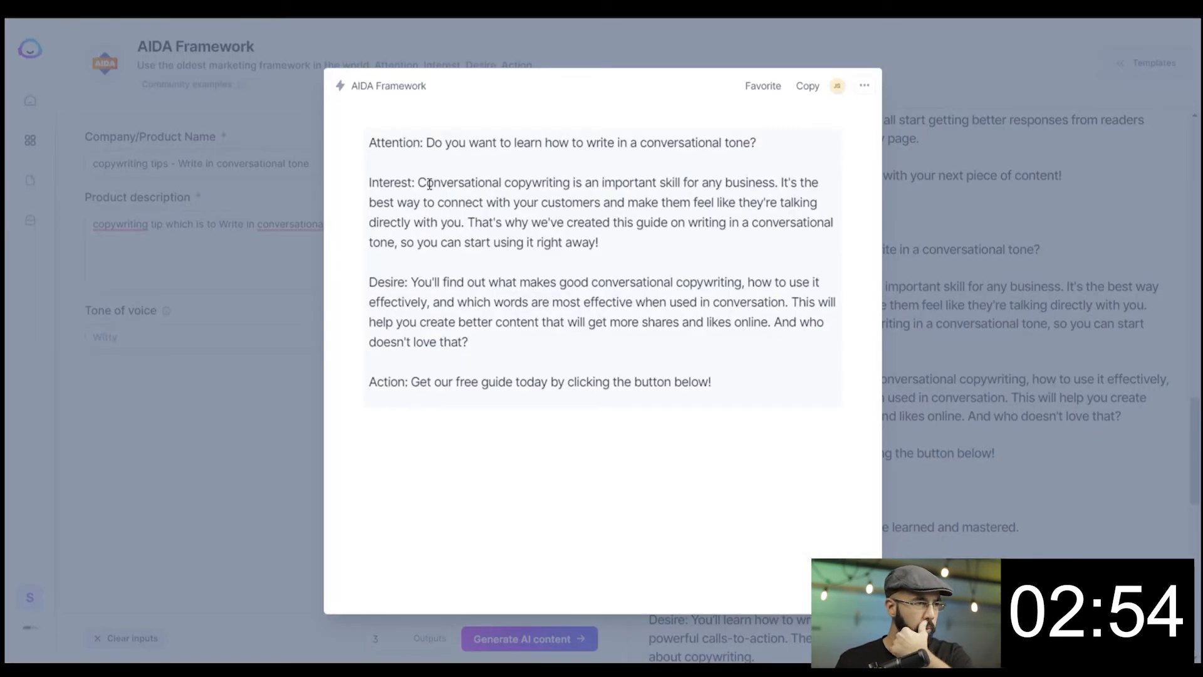
click(419, 183)
drag(419, 183, 812, 207)
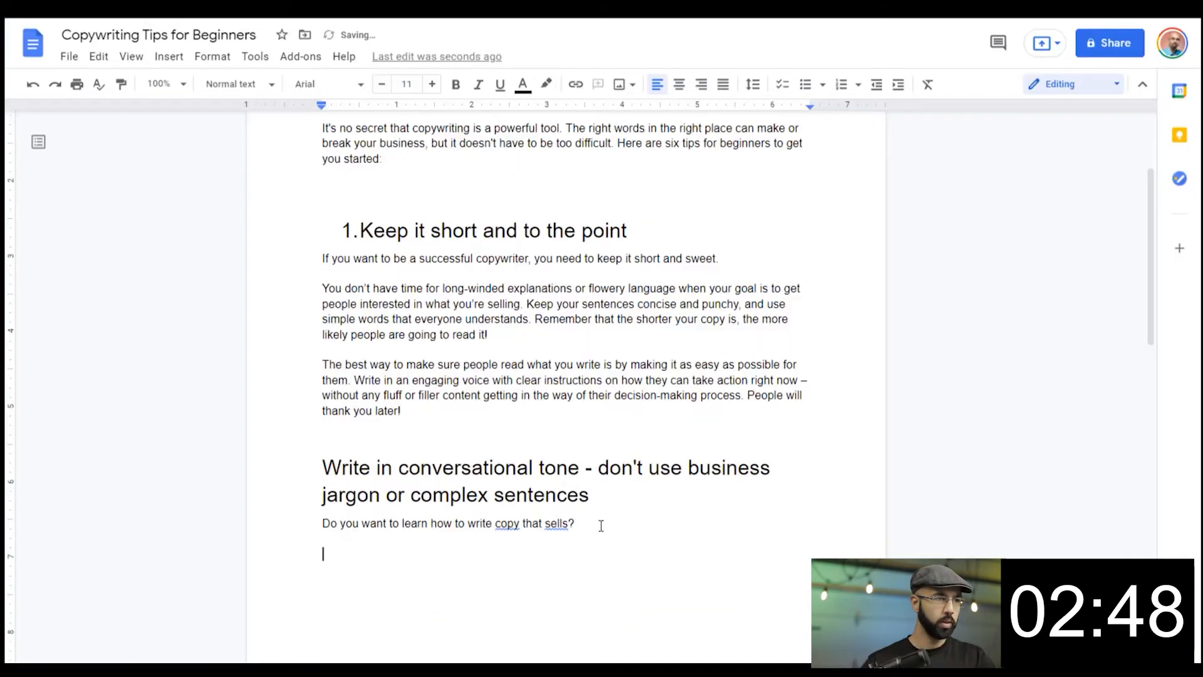
text(Conversational copywriting is an important skill for any business. It's the best way to connect with your customers and make them feel like they're talking directly with you.)
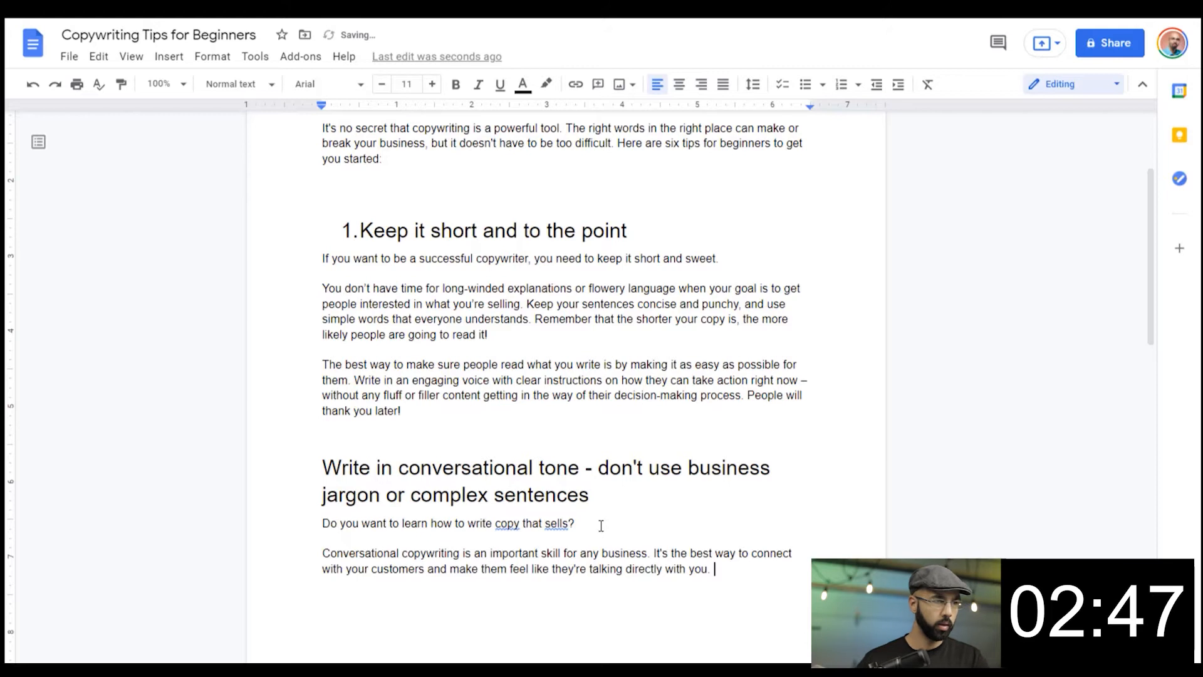
Step: Add the "Conversational tone is when your words sound like" paragraph to the second tip and leave blank lines after it
drag(412, 262, 741, 283)
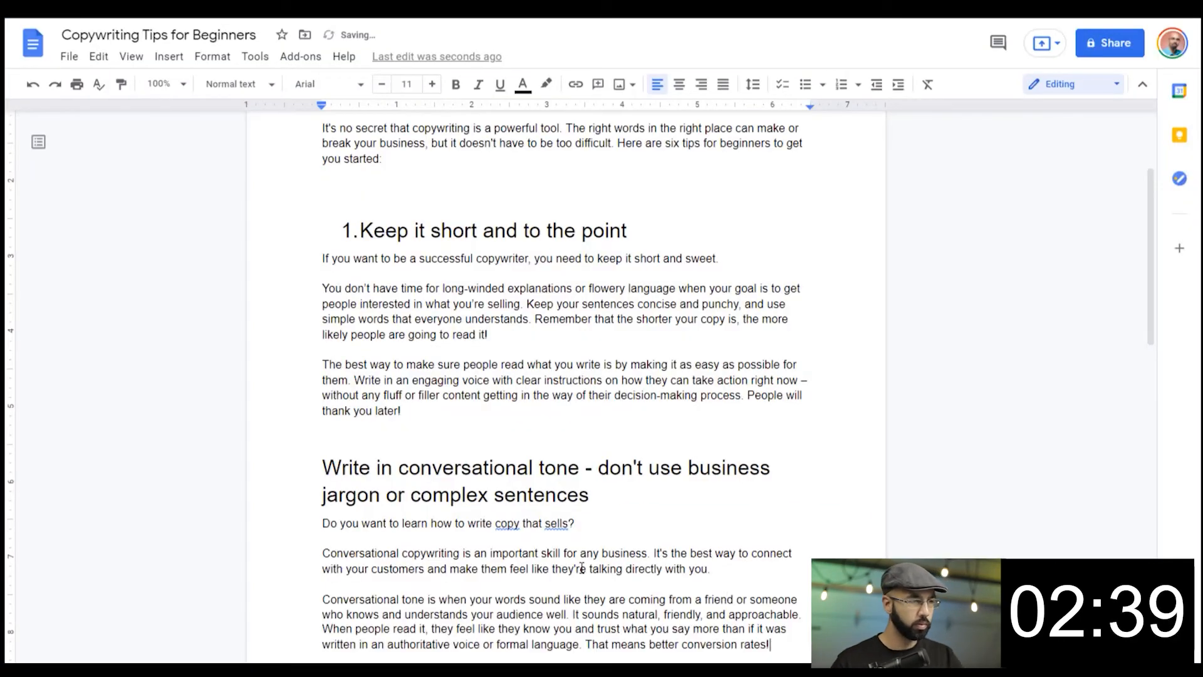
key(Return)
key(Return)
Step: Generate AIDA outputs in Jarvis for "Include a strong call-to-action at the end of your copy" and open the output about the CTA
scroll(409, 431, down, 8)
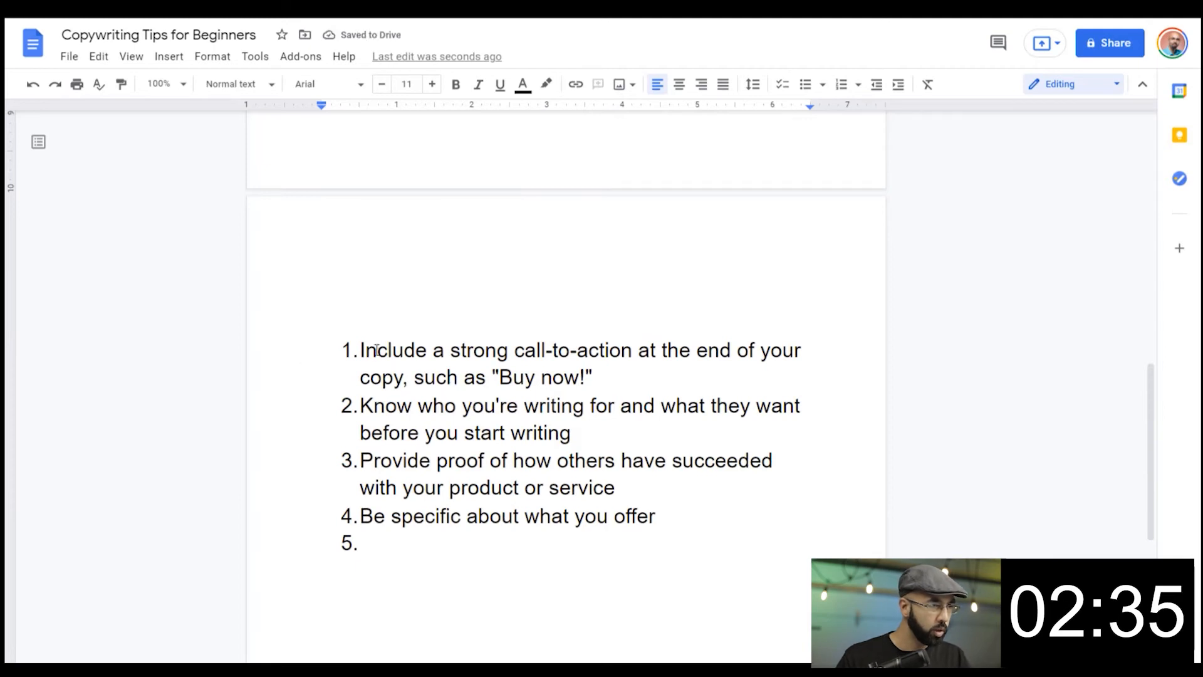
drag(633, 350, 362, 351)
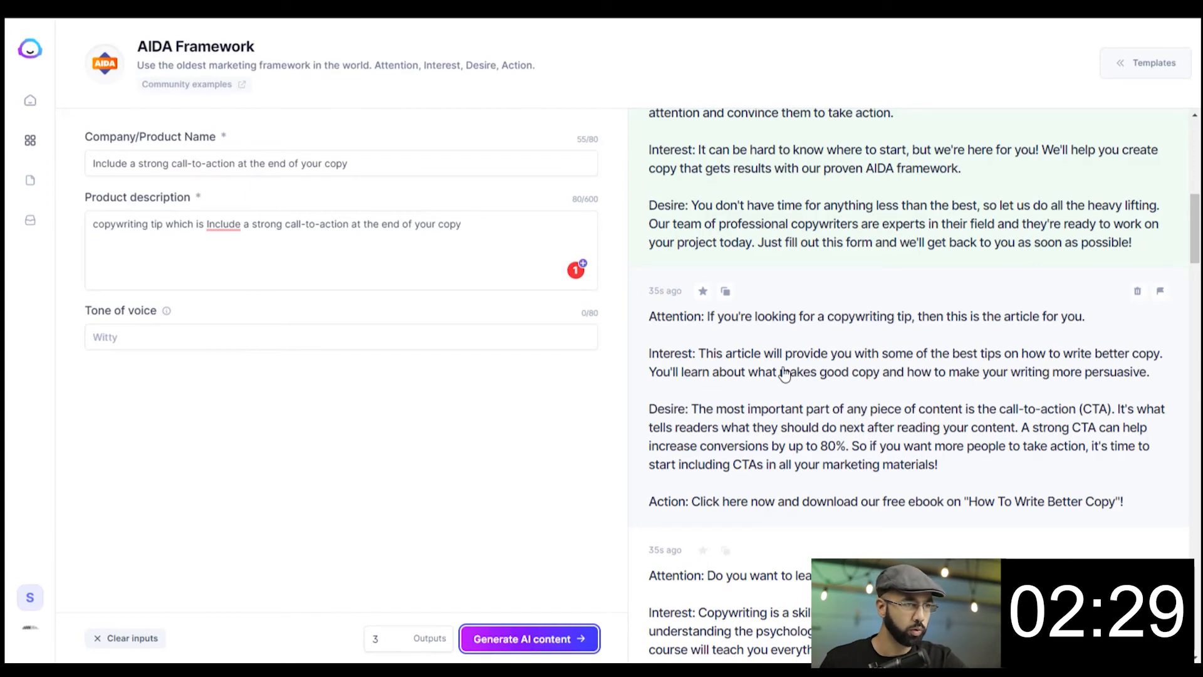
scroll(785, 374, down, 4)
click(740, 221)
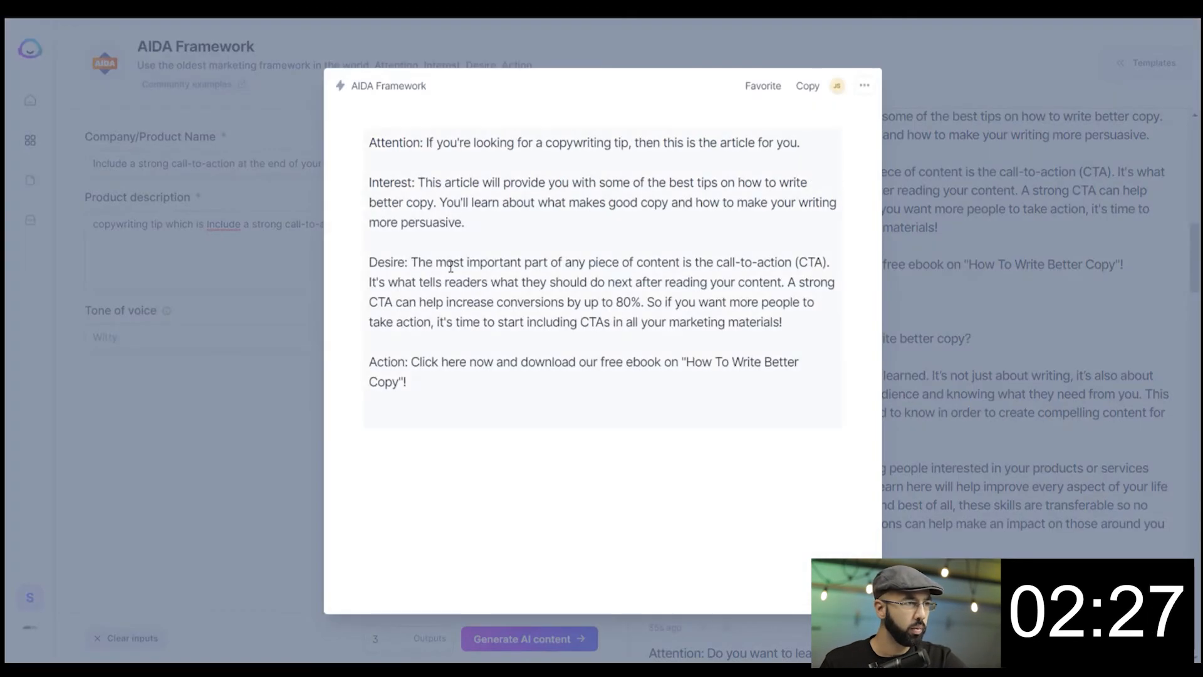
Step: Paste the output's Desire text about the call-to-action under its tip heading in the document and number the heading "3."
drag(410, 262, 760, 322)
key(ctrl+c)
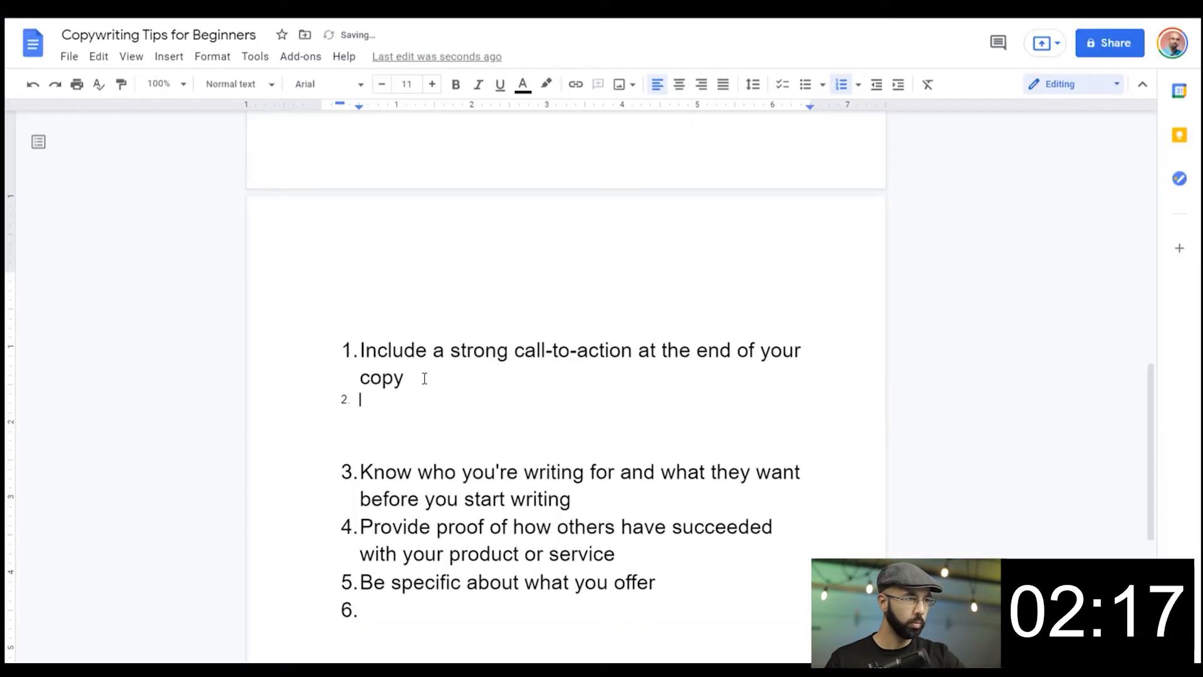
key(BackSpace)
key(ctrl+v)
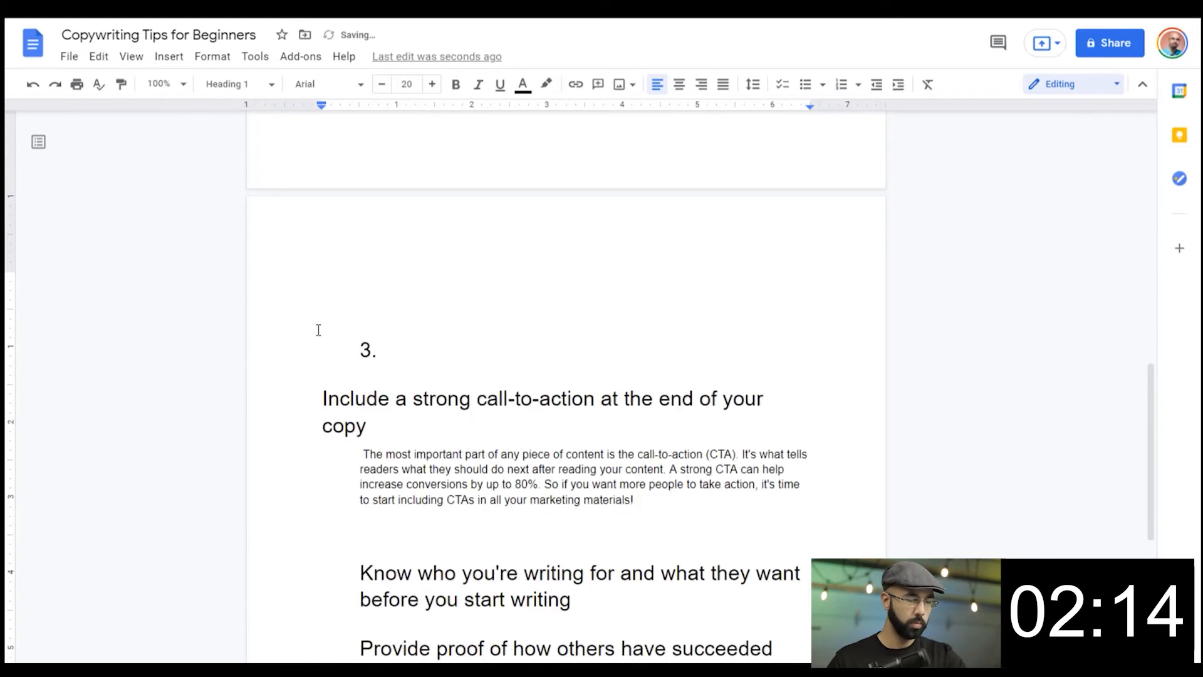
key(BackSpace)
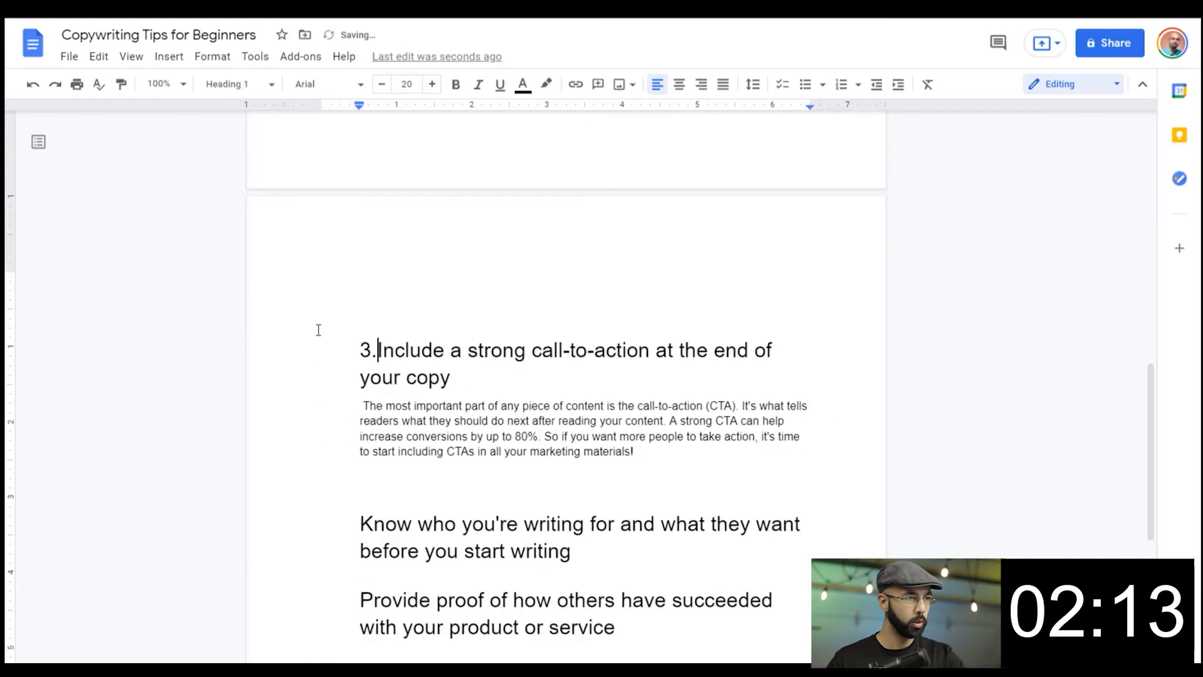
click(674, 447)
Step: In Jarvis, set the product name to "importance of Knowing who you're writing for" and the description to "copywriting tip", and generate three outputs
scroll(750, 486, up, 15)
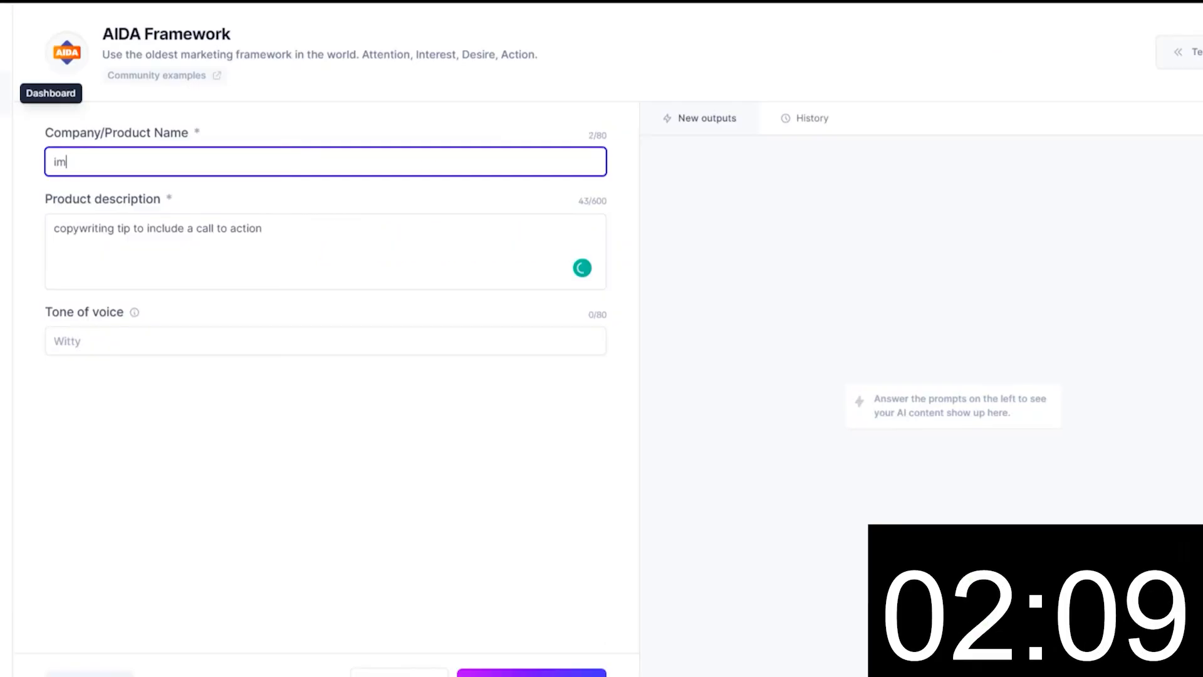
text(tance)
text(Knowing who you're writing for)
click(173, 161)
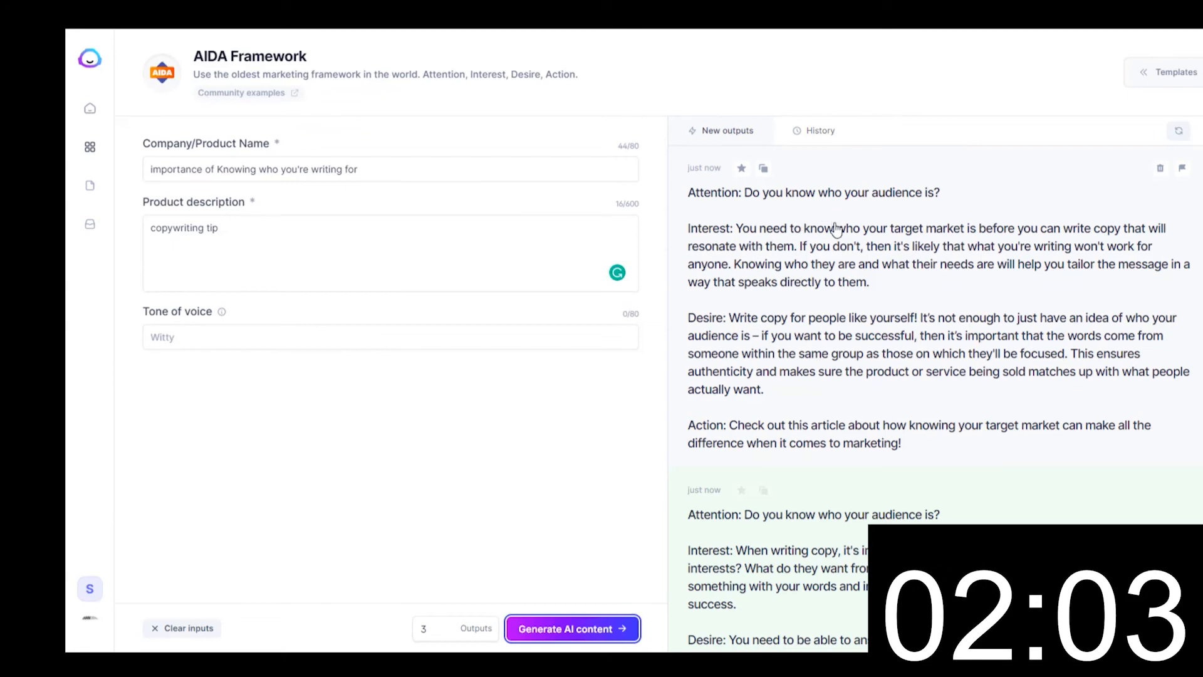
Step: Paste "Do you know who your audience is?" from the first output under the "Know who you're writing for" heading, and select the output's Interest text for copying
click(837, 229)
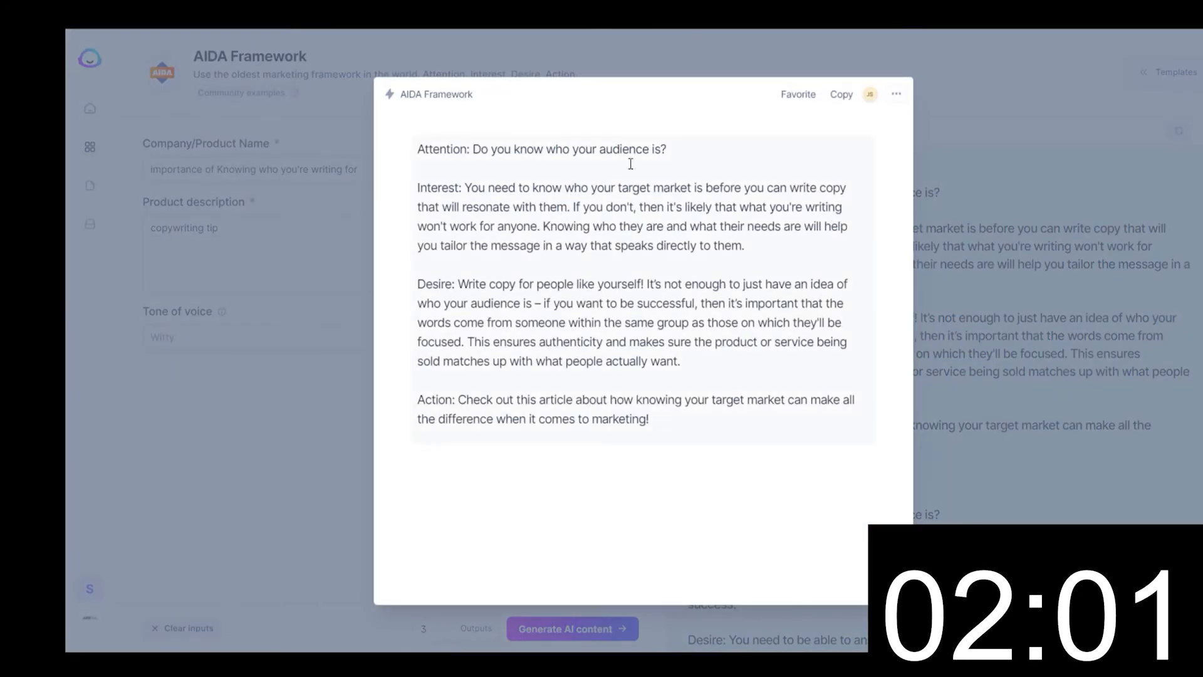
drag(684, 155, 459, 152)
key(ctrl+c)
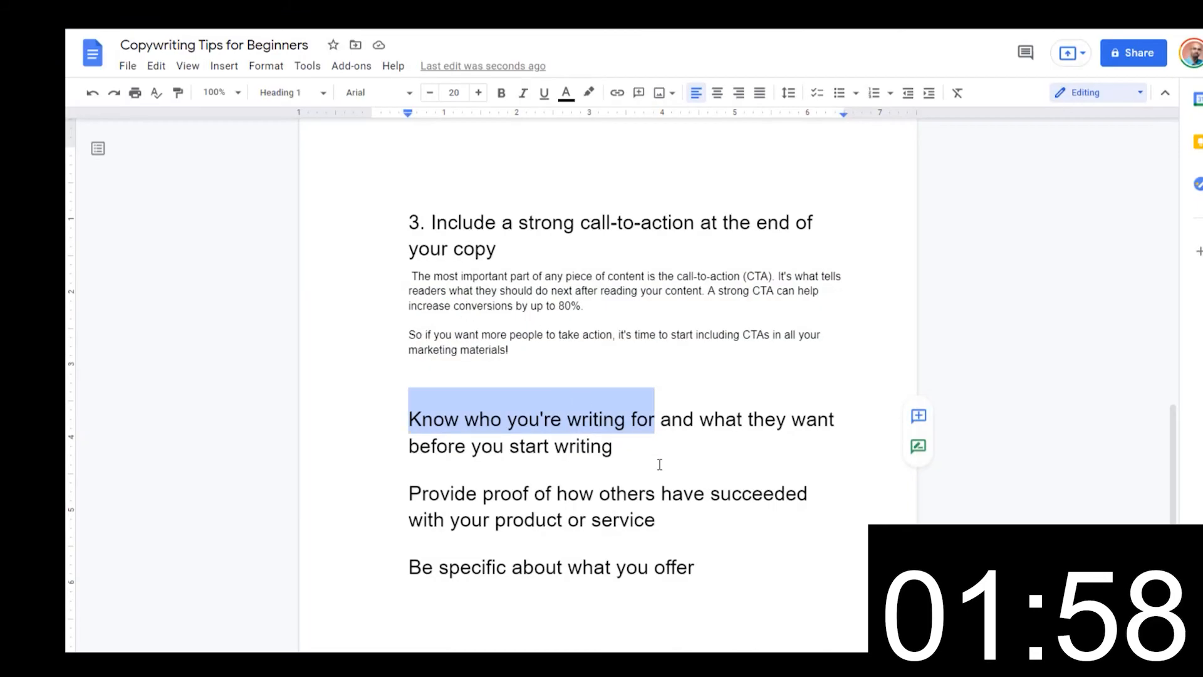
click(660, 457)
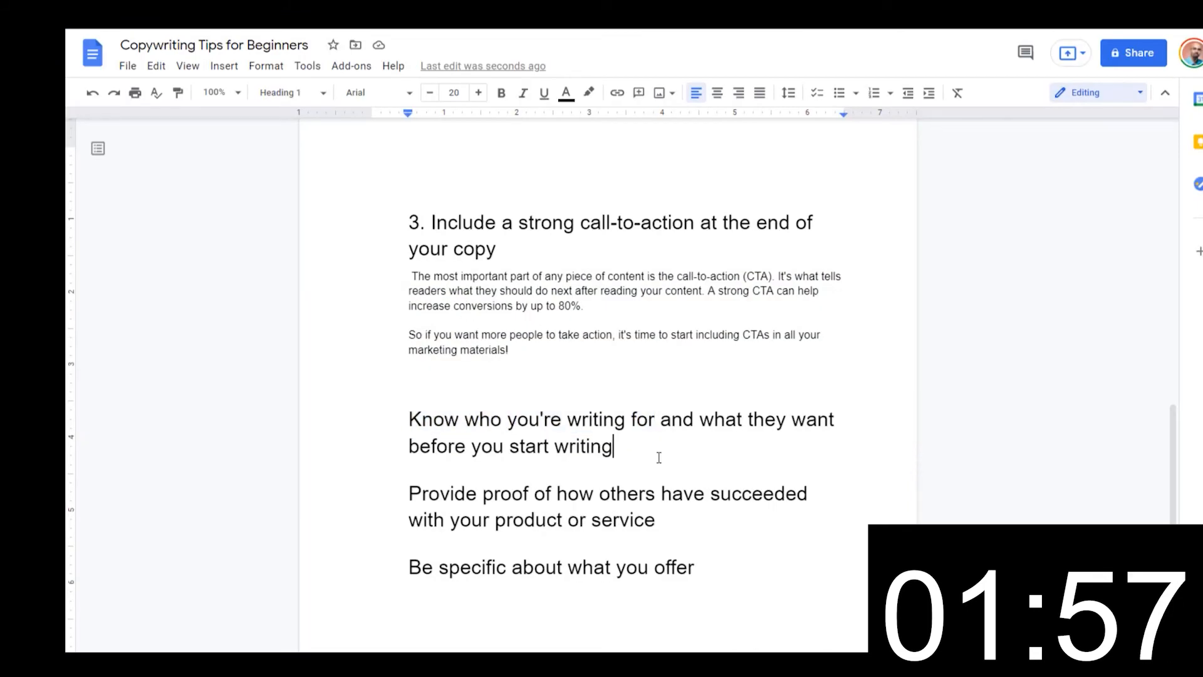
key(Return)
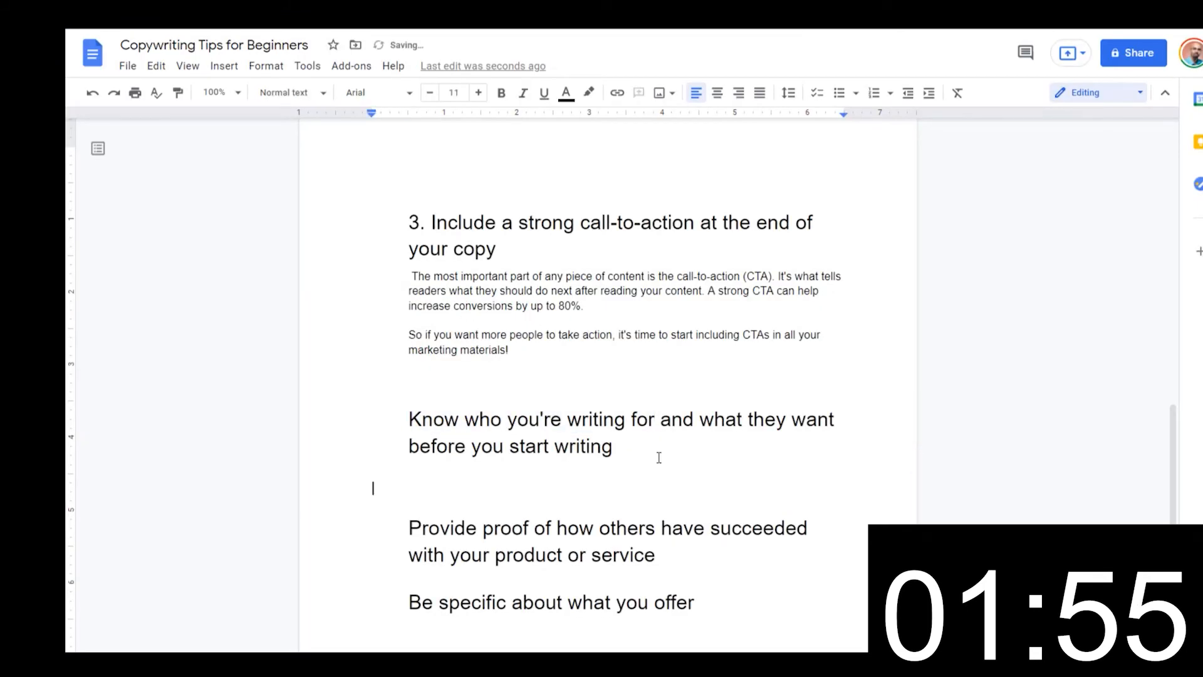
key(ctrl+v)
key(Return)
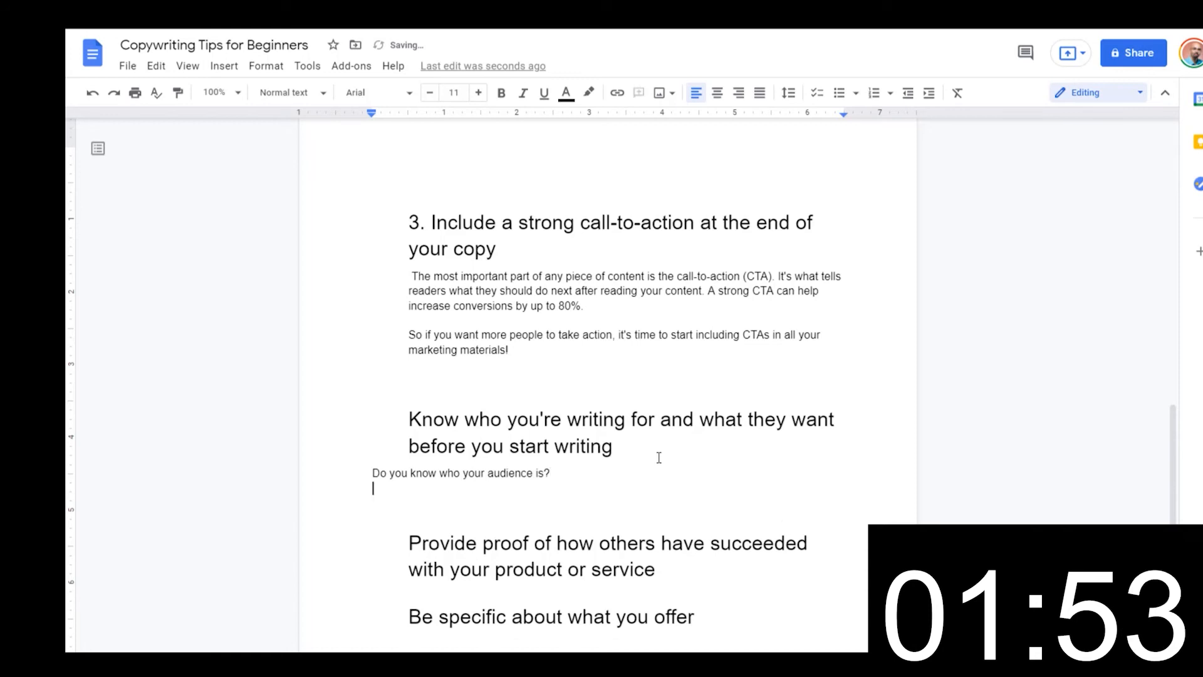
key(alt+Tab)
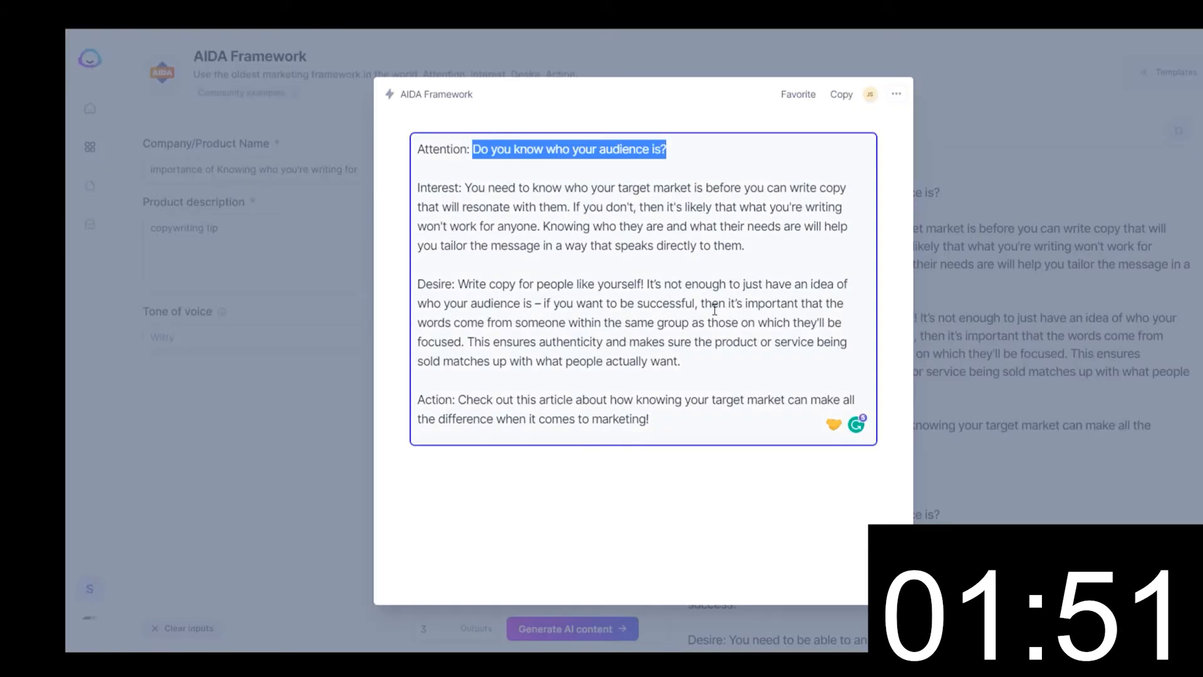
drag(467, 188, 685, 227)
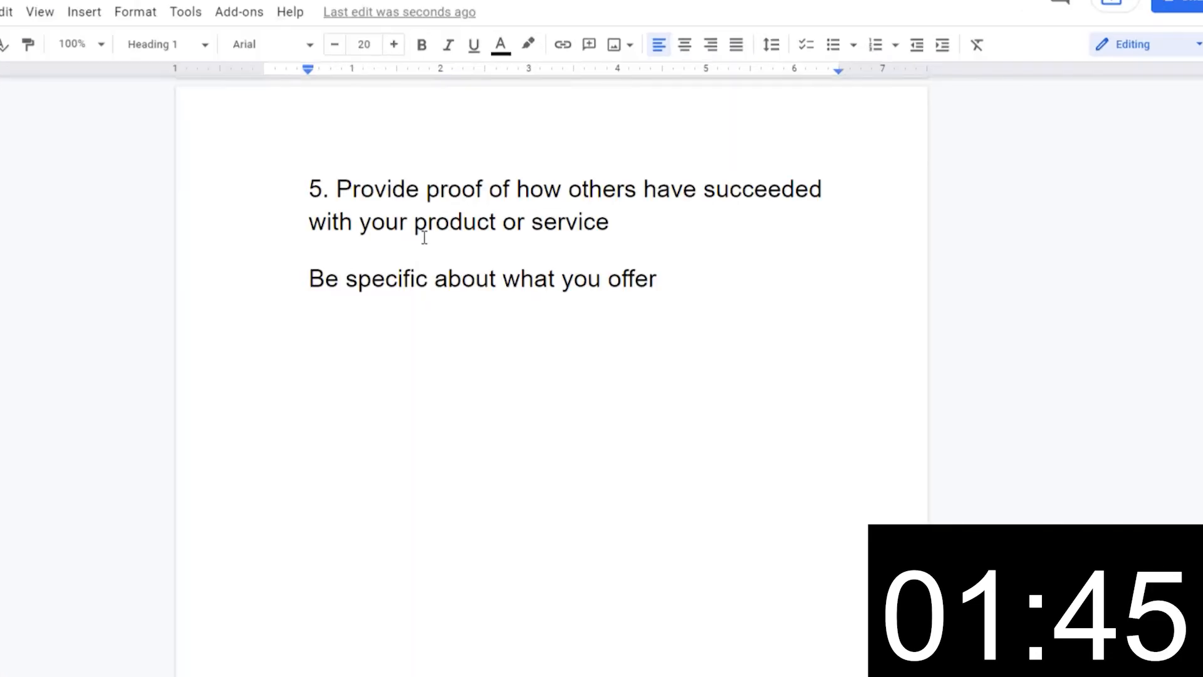
Step: Set the AIDA product name to "importance of social proof in copywriting", keeping the description "copywriting tip", and generate three outputs
click(332, 183)
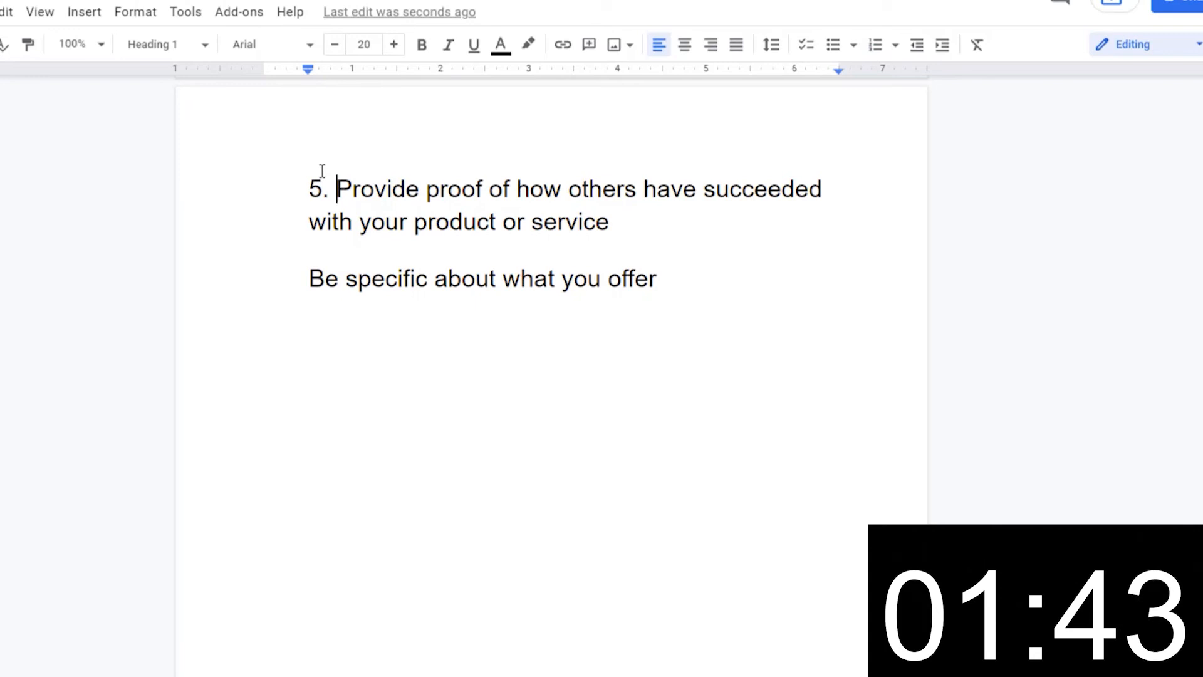
drag(335, 182, 720, 191)
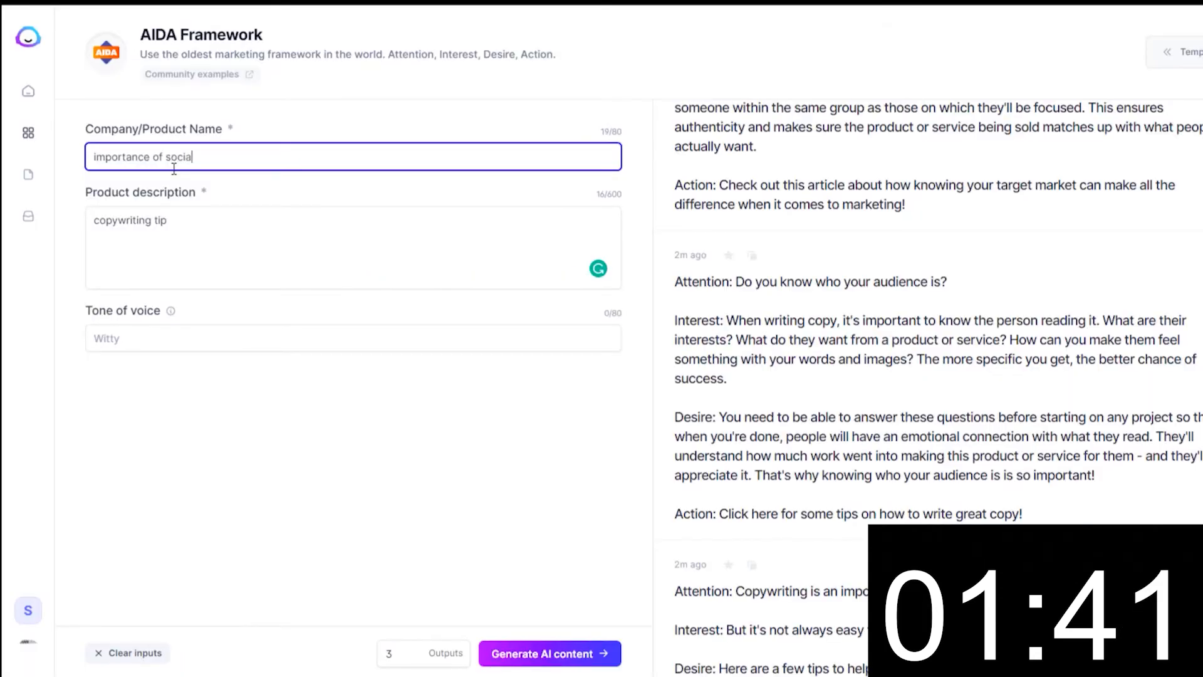
text(l proof )
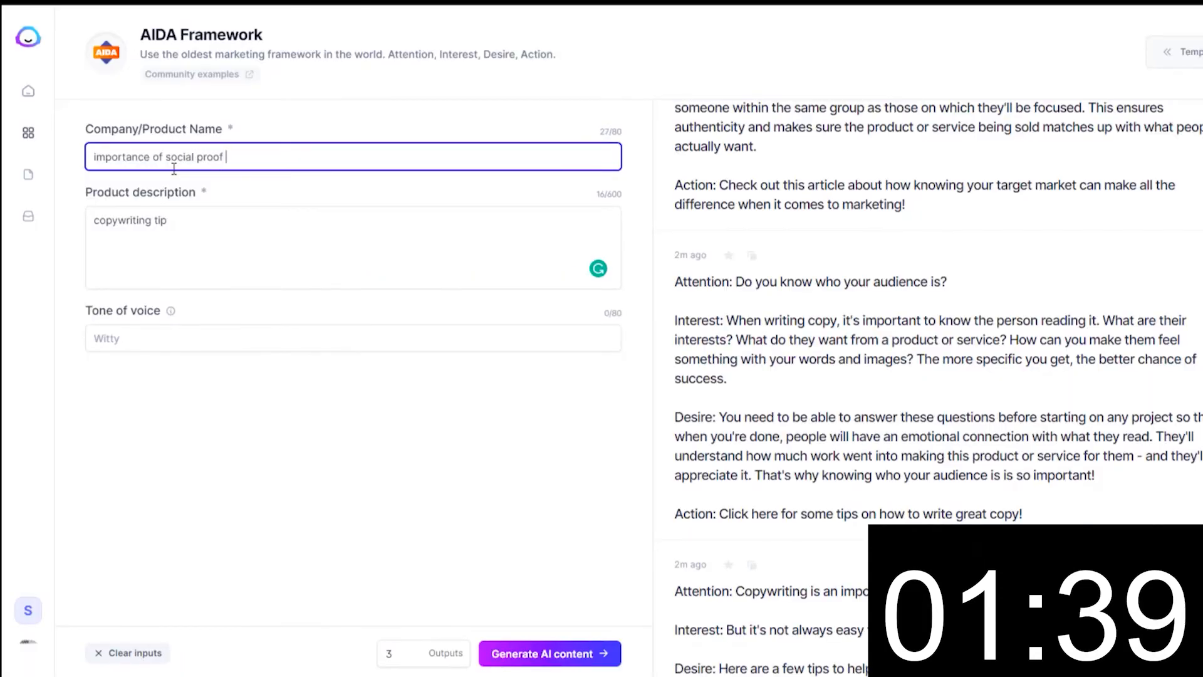
text(in copywriting)
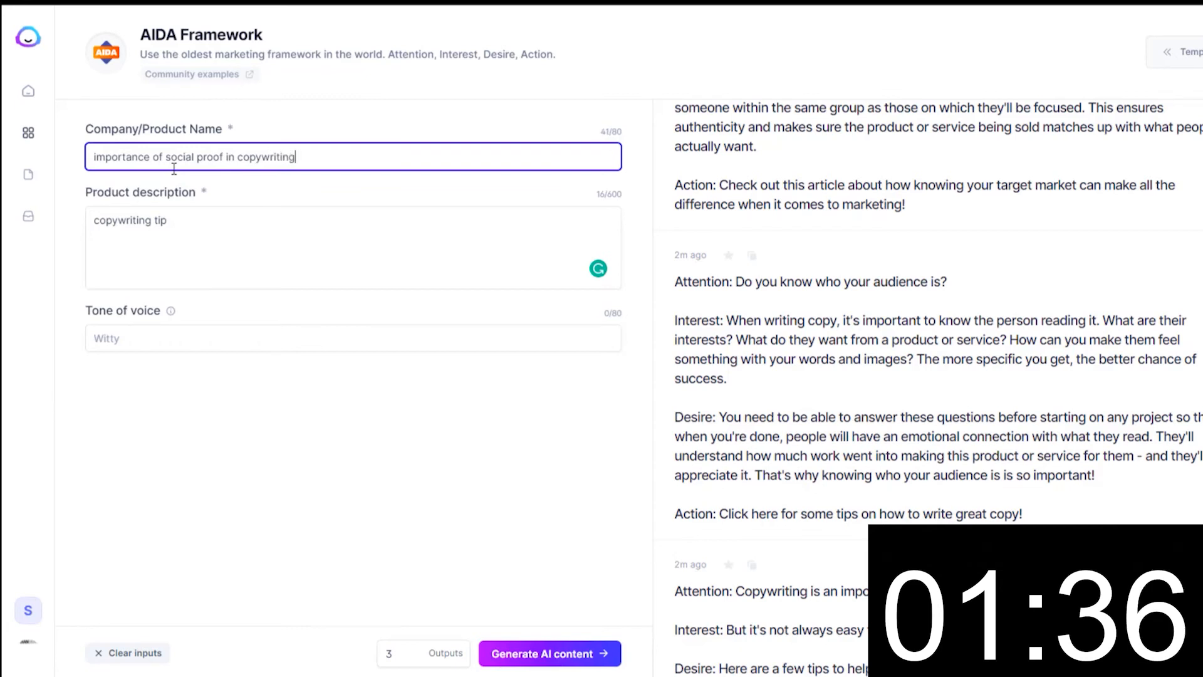
click(187, 212)
click(583, 655)
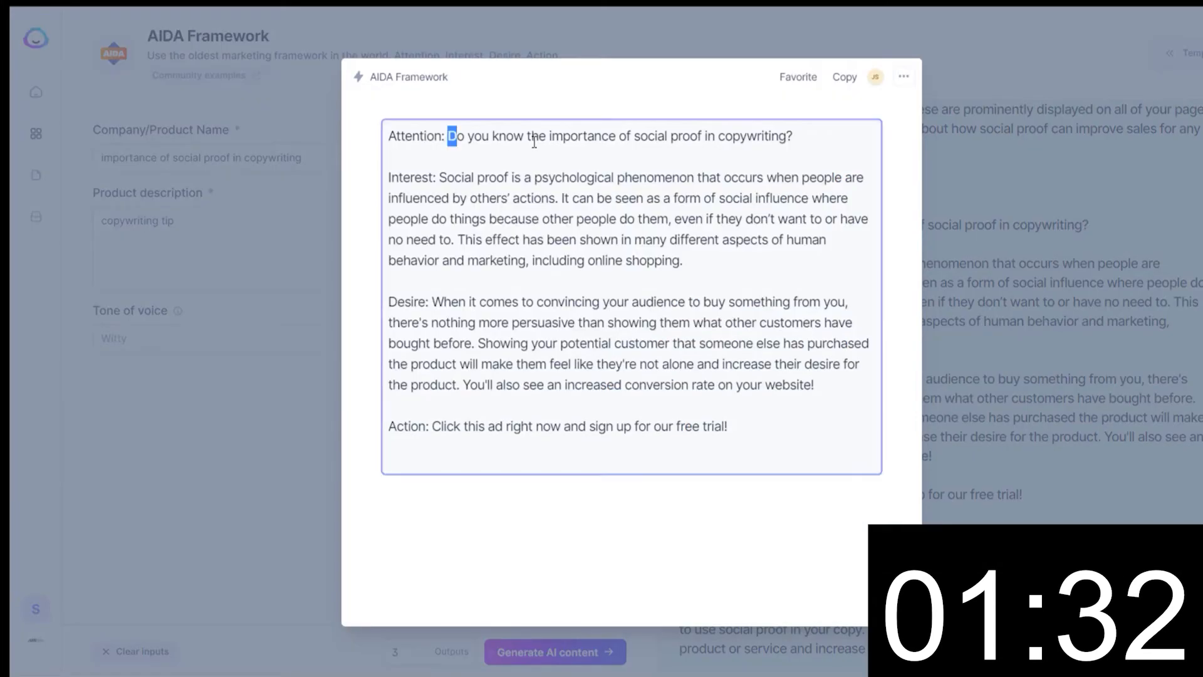
Step: Transfer the social proof output's attention question, Interest and Desire text into the document under the "5. Provide proof" heading
drag(534, 142, 857, 142)
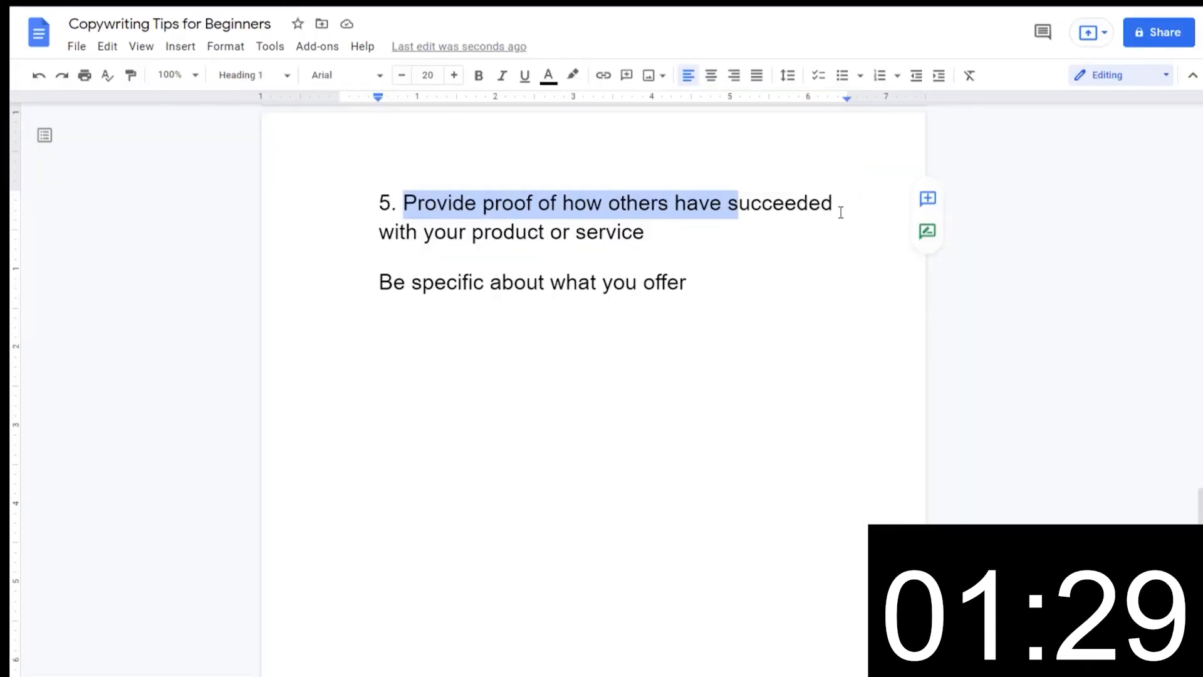
click(802, 227)
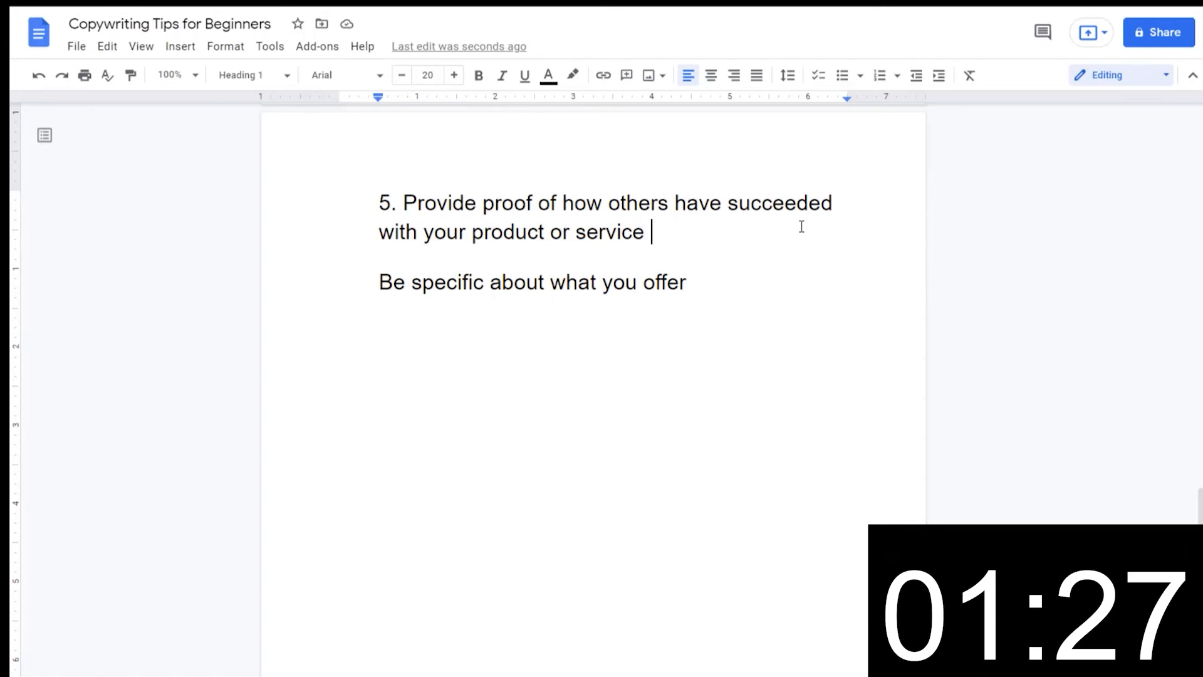
key(ctrl+z)
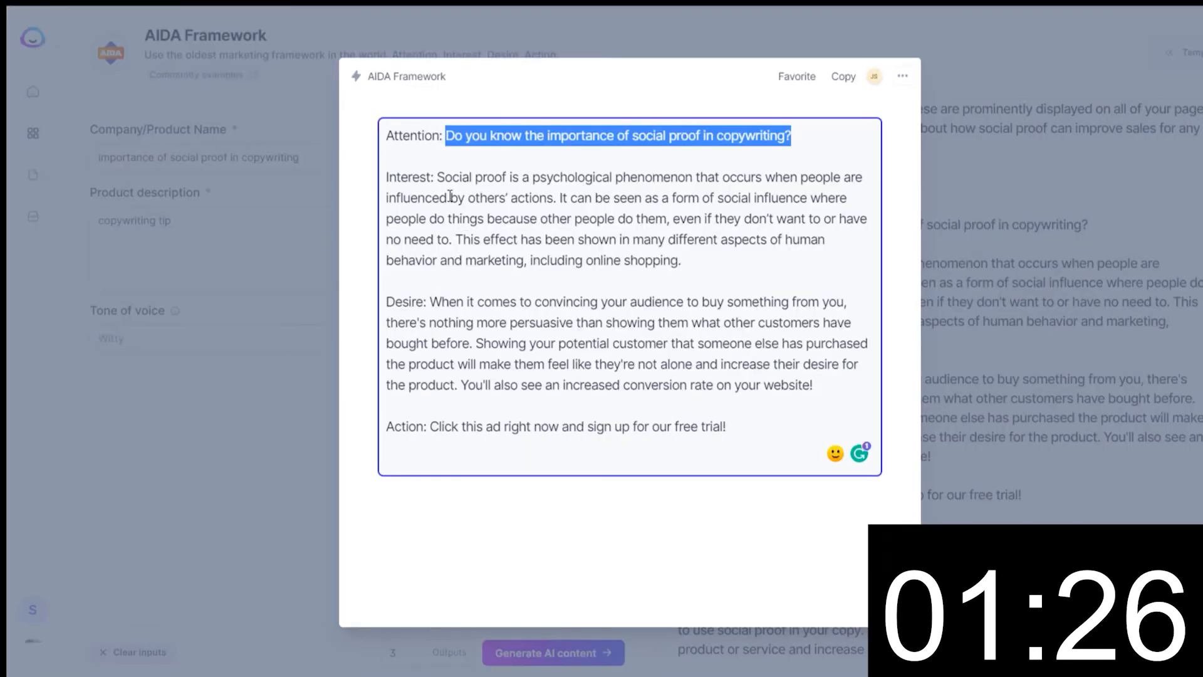
drag(437, 178, 731, 184)
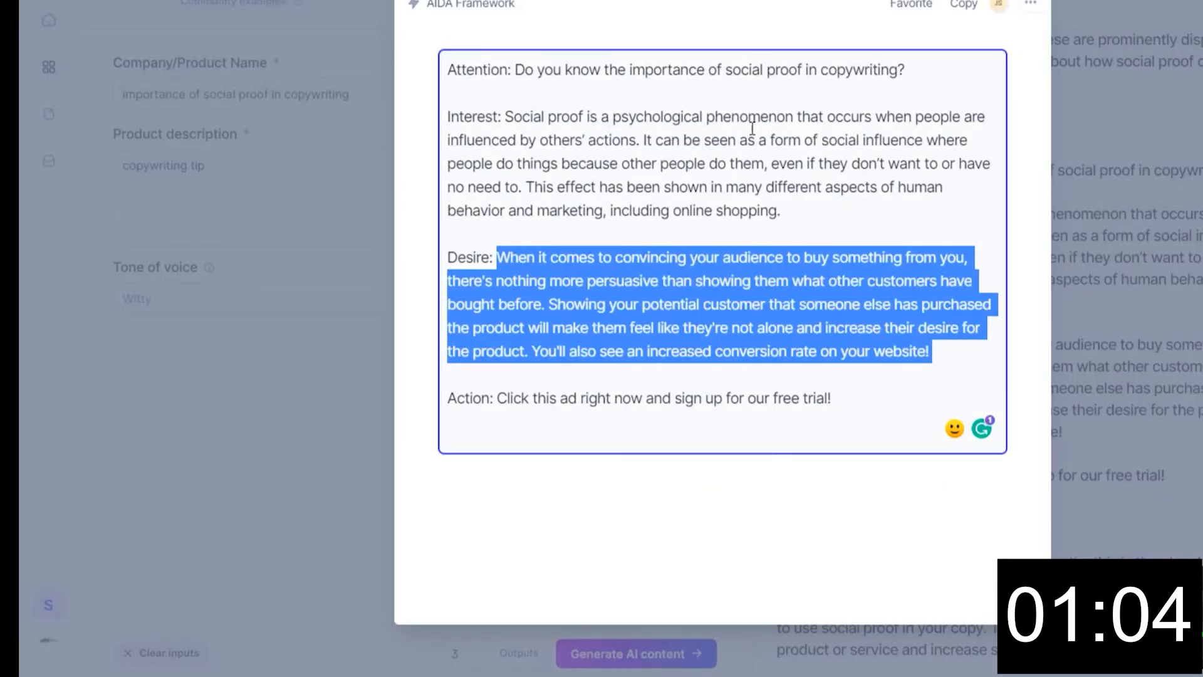
click(752, 128)
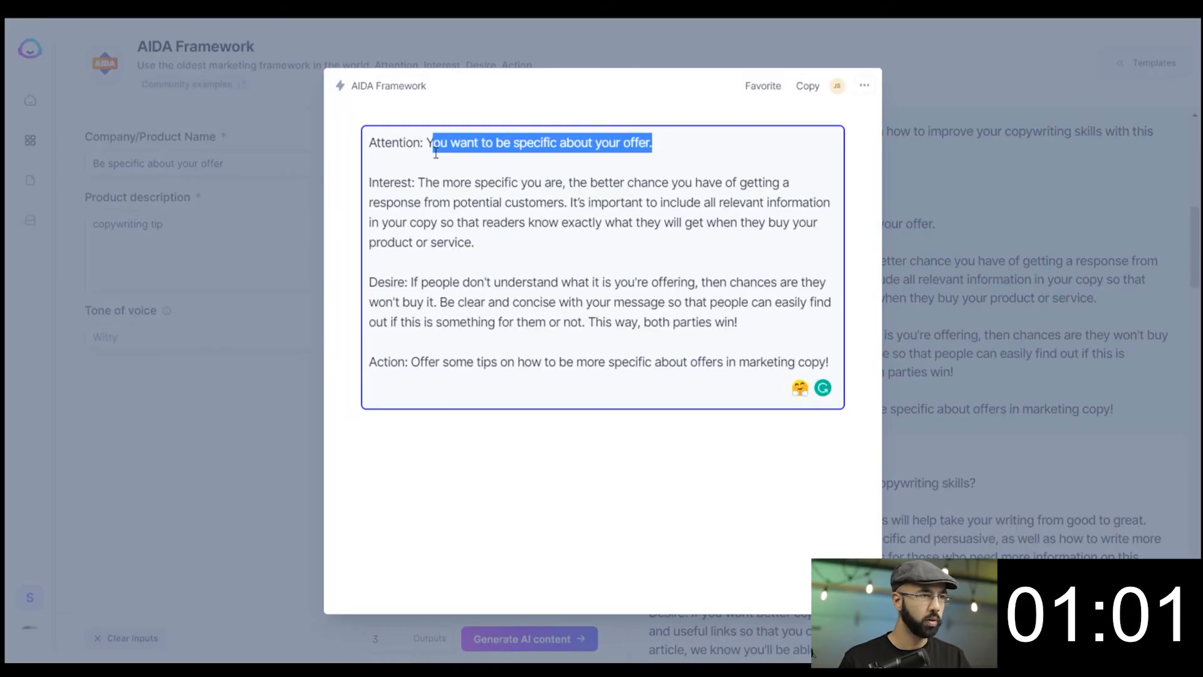
Step: Number the last tip heading "6." and paste "You want to be specific about your offer." from the Jarvis output below it as normal text
drag(433, 152, 431, 154)
key(ctrl+c)
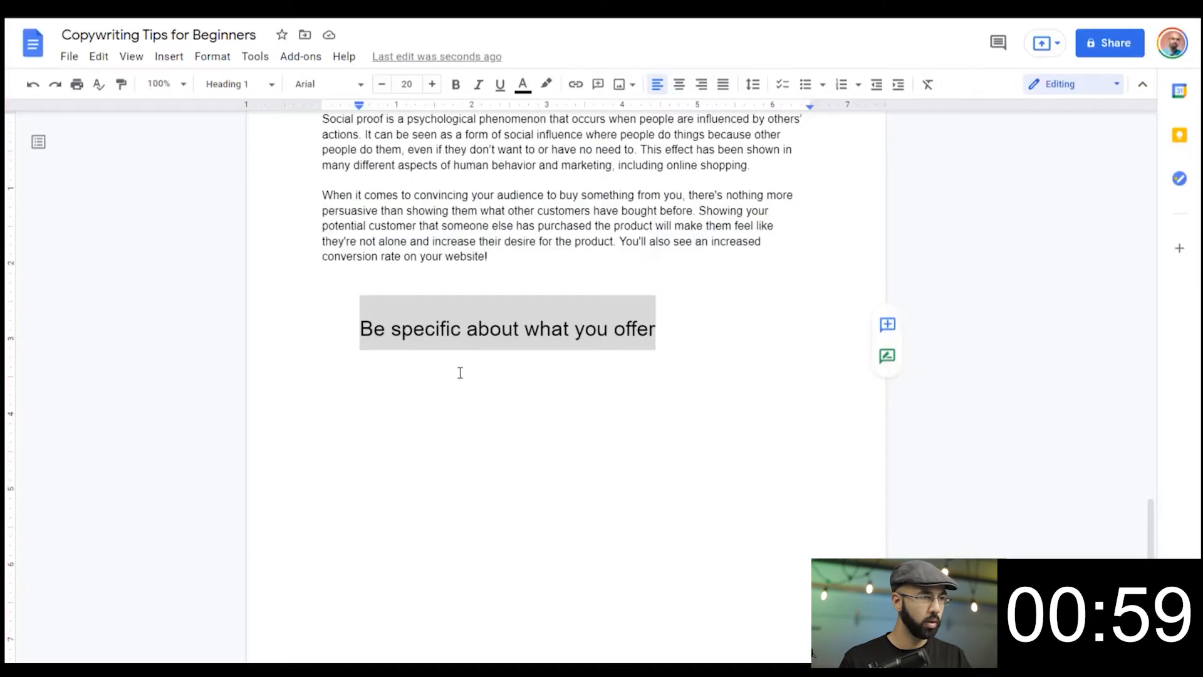
click(734, 349)
key(Down)
key(ctrl+alt+0)
key(ctrl+v)
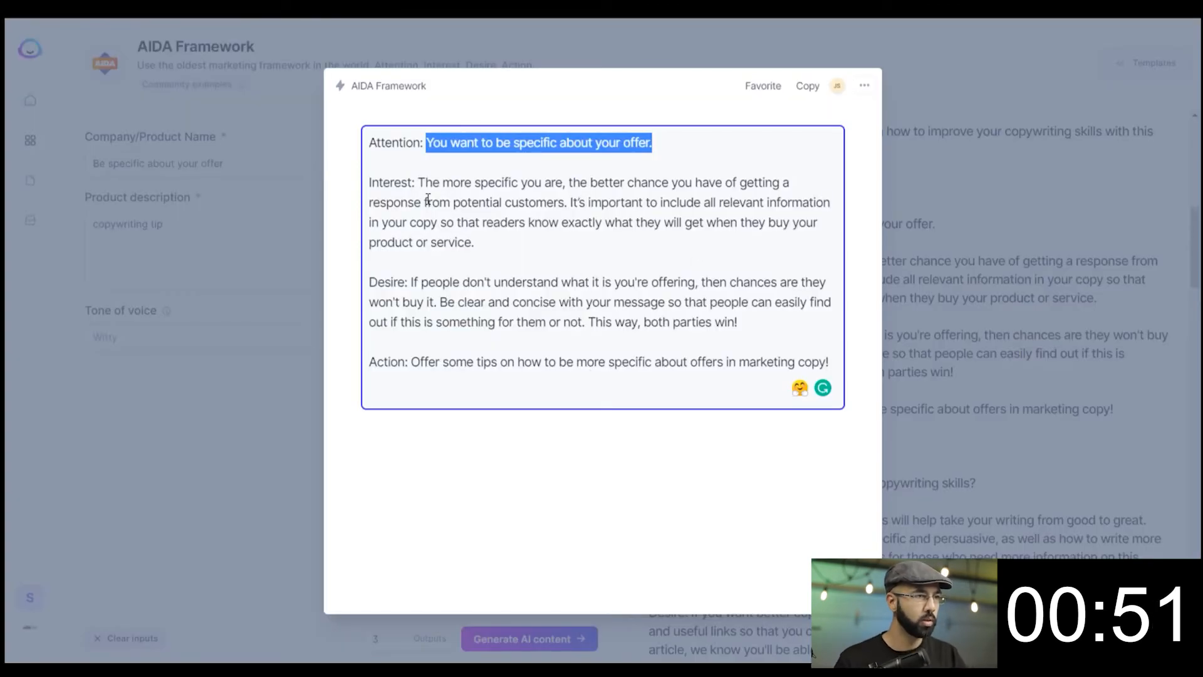
Step: Transfer the Jarvis output's Interest and Desire text into the document under the "6. Be specific about what you offer" heading
drag(419, 184, 648, 250)
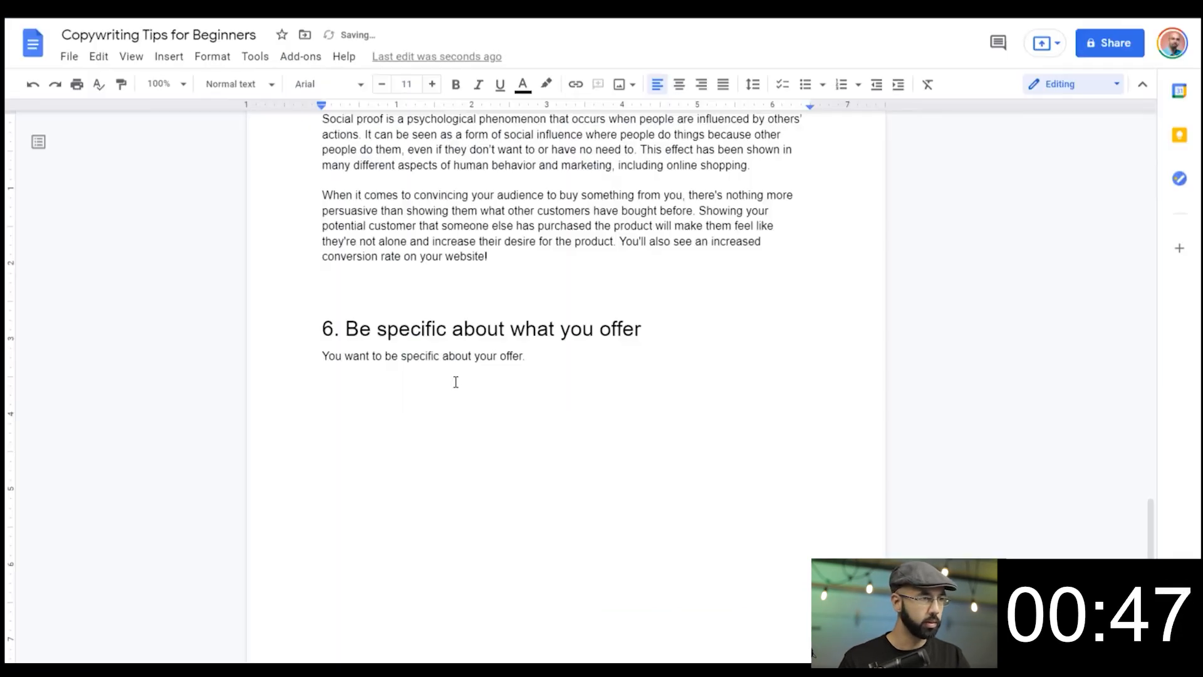
key(alt+Tab)
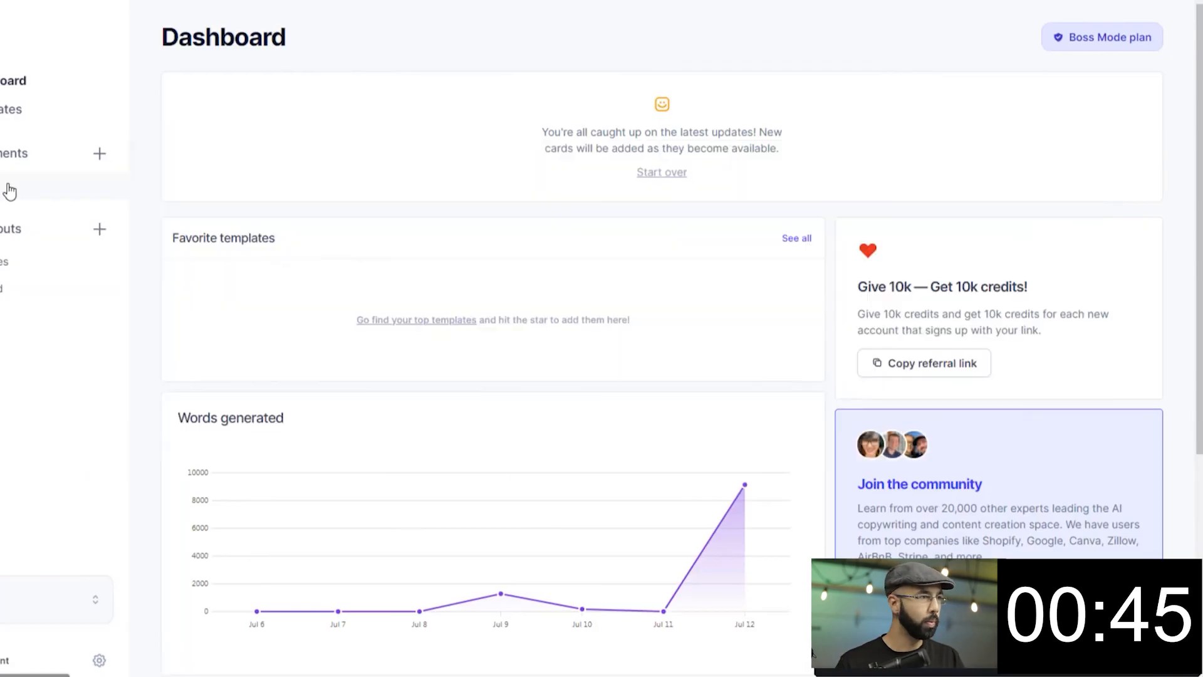
Step: Filter the Jarvis templates to Blog and open the Blog Post Conclusion Paragraph template
click(5, 122)
click(438, 362)
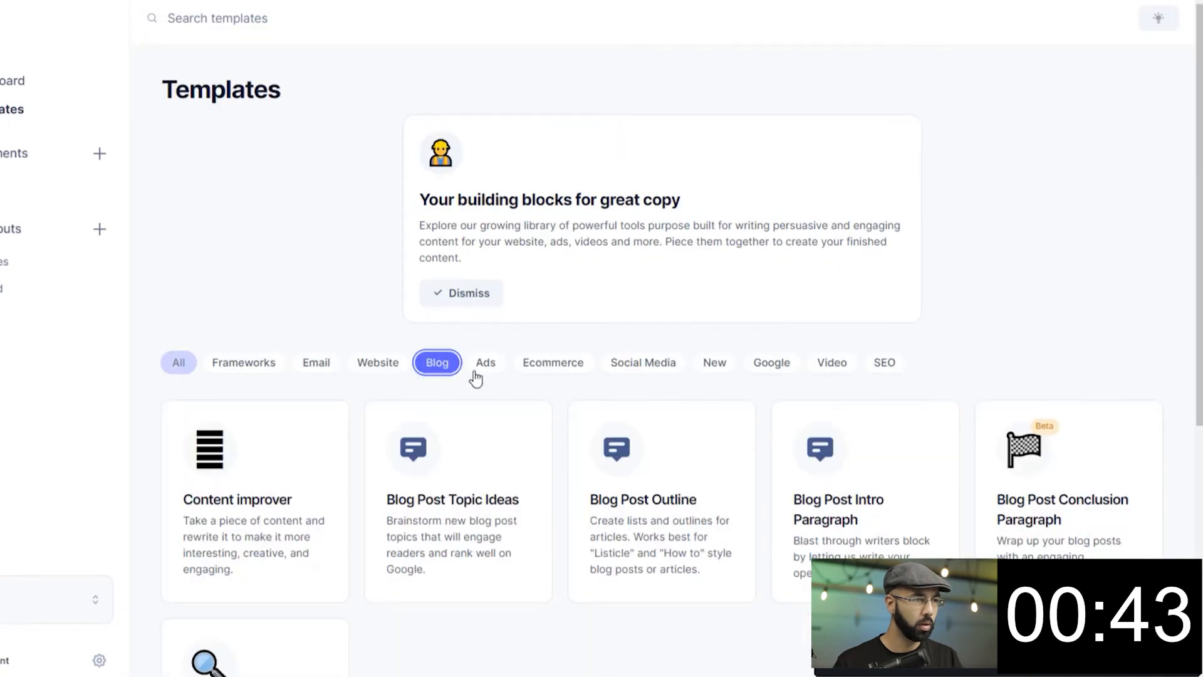
scroll(540, 409, down, 3)
scroll(540, 409, down, 1)
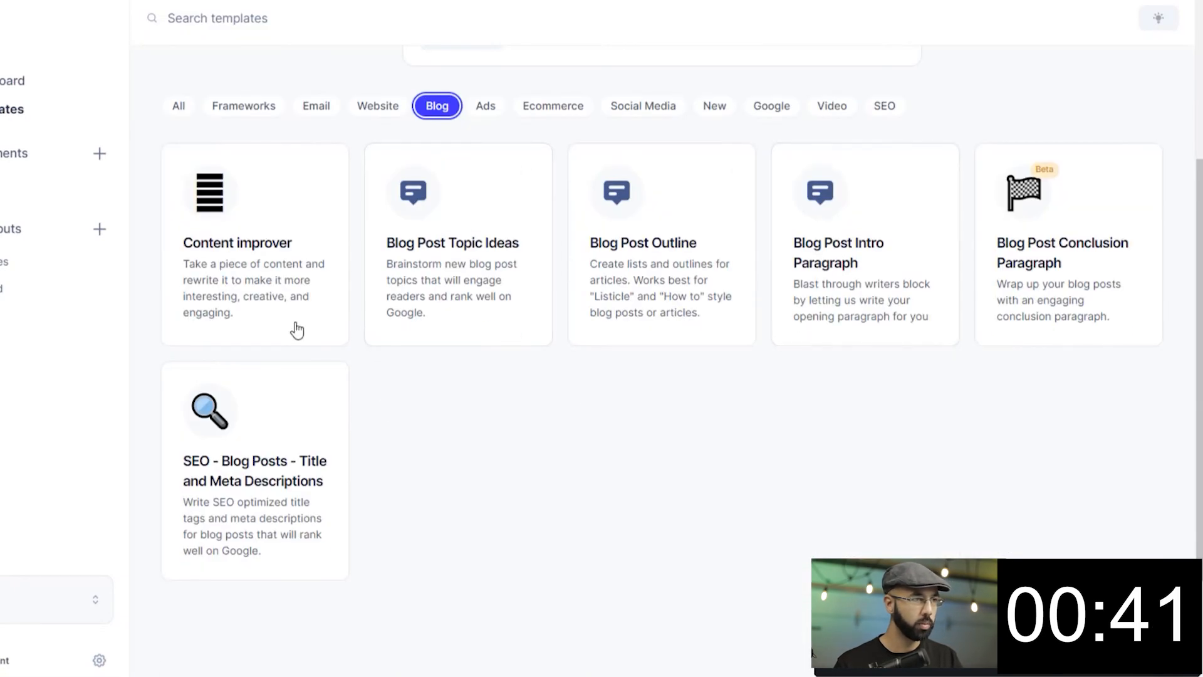
click(1085, 218)
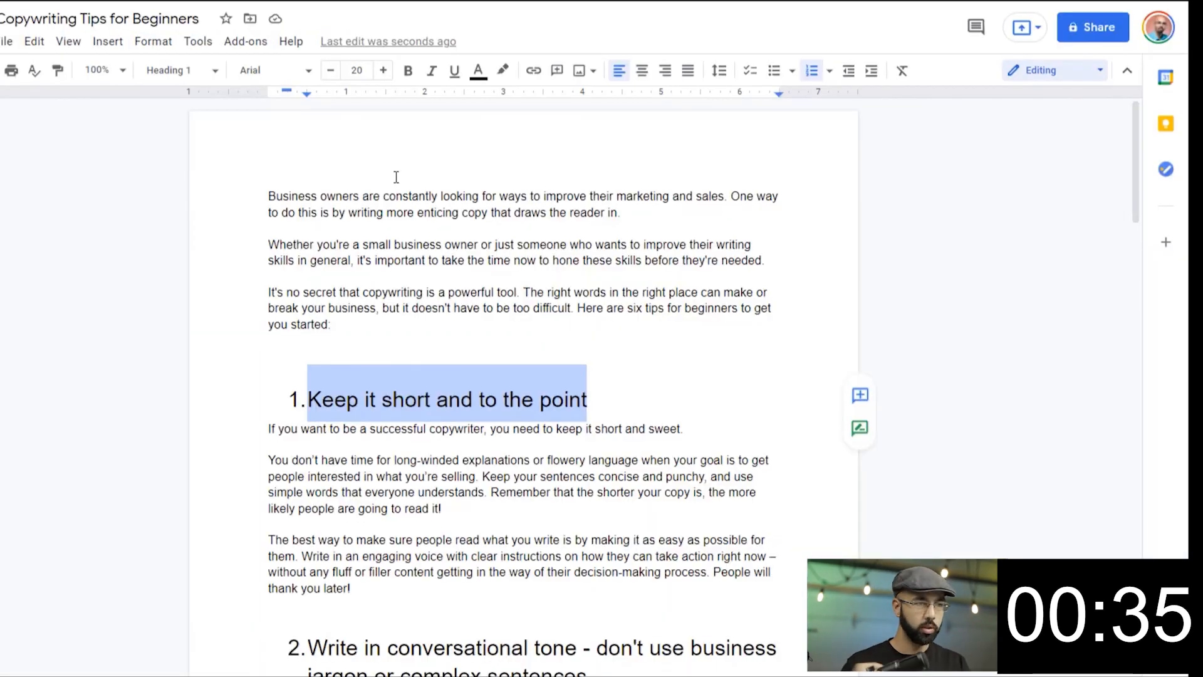
Step: Enter the document's six tips as the conclusion's main points, from "Keep it short and to the point" to "Be specific about your offer"
scroll(396, 177, down, 4)
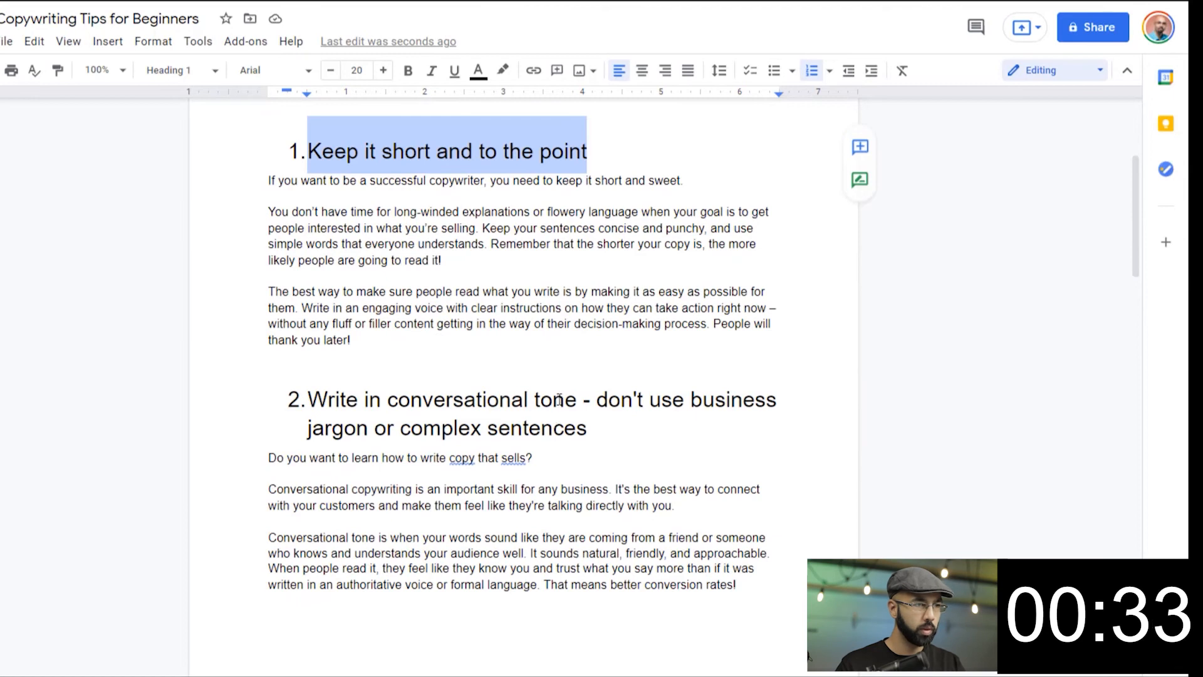
drag(577, 400, 292, 403)
key(alt+Tab)
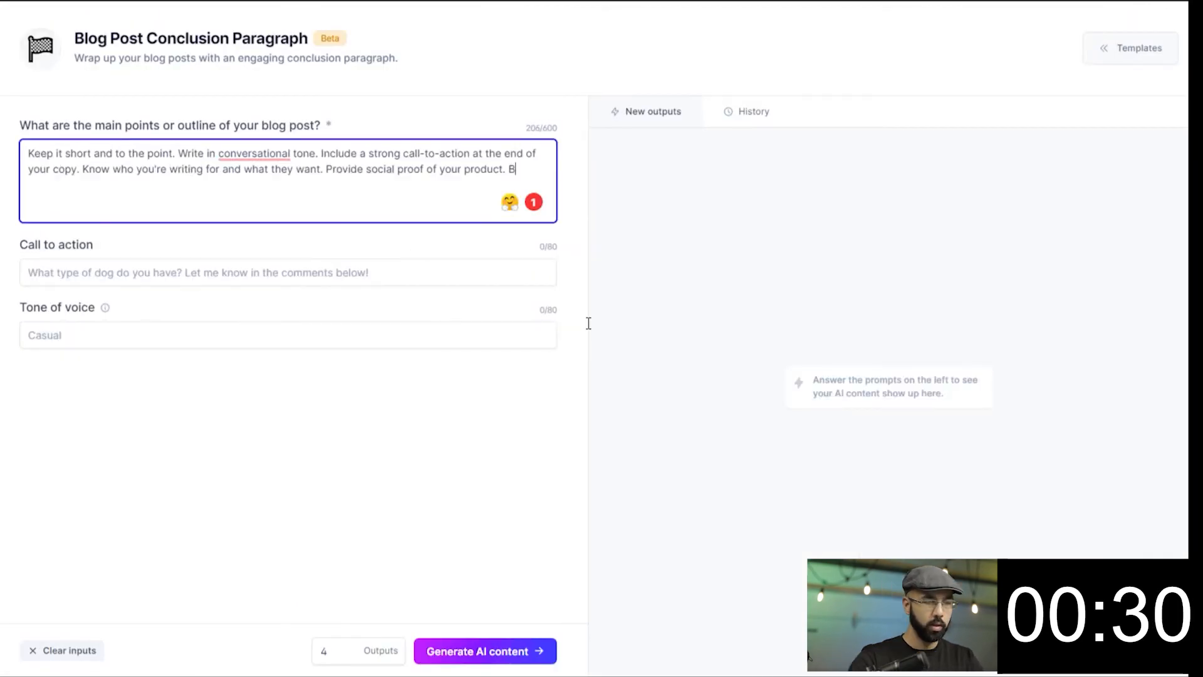
text(e specific)
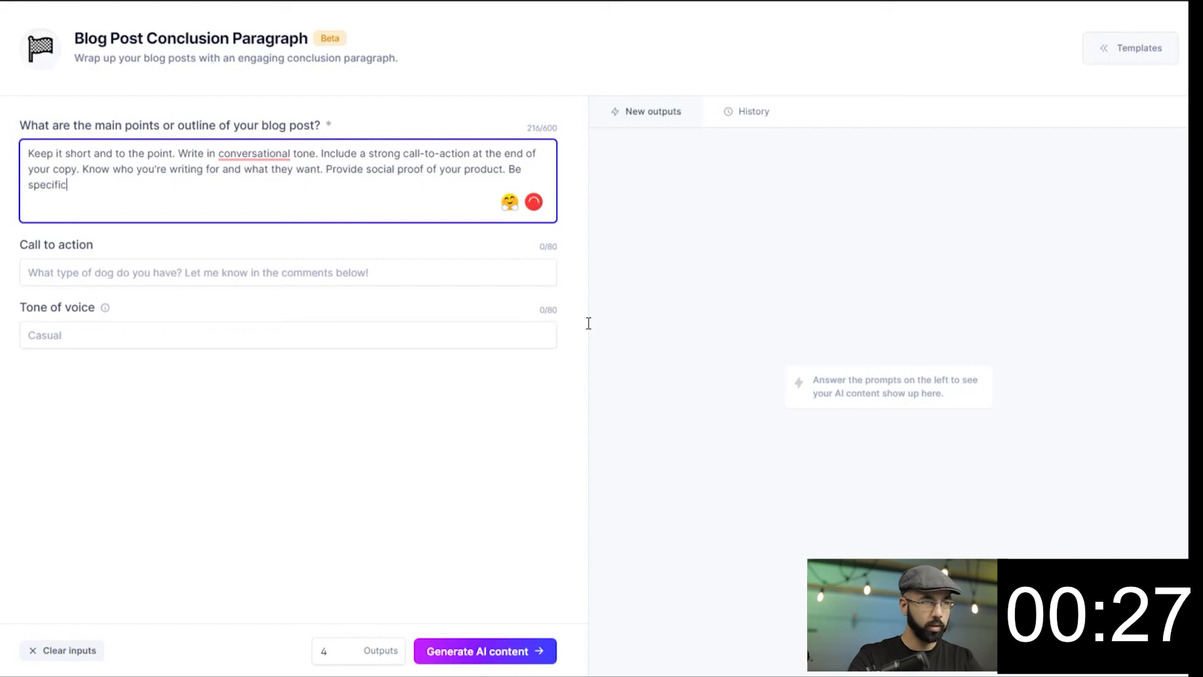
text( about your offer)
Step: Set the call to action to "Let me know in the comments which tip you're going to try first" and generate four conclusion outputs
key(Tab)
text(Le)
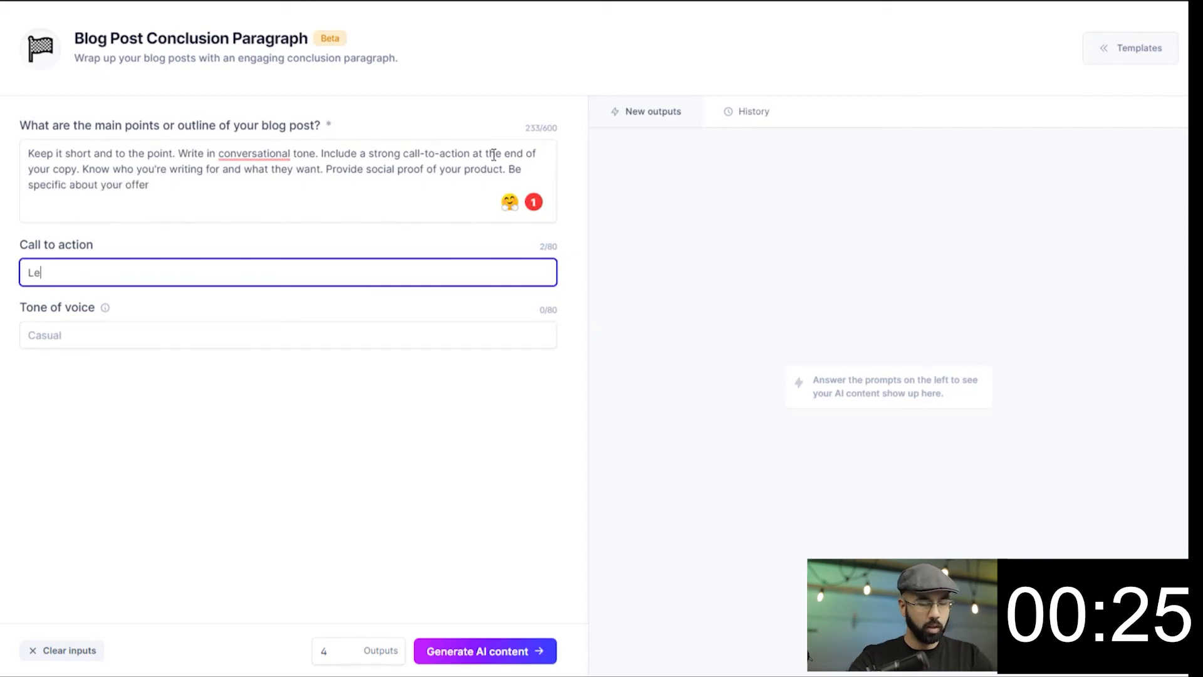
text(t me kno  )
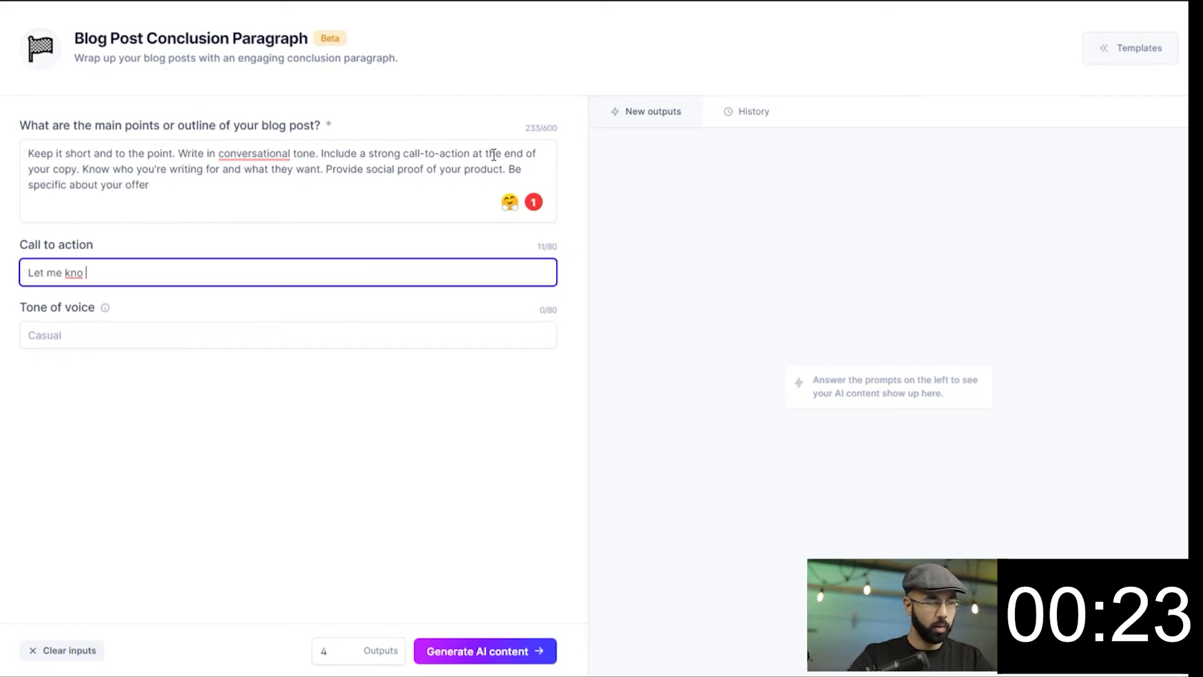
text(in the comments which tip you're going to try first)
click(533, 654)
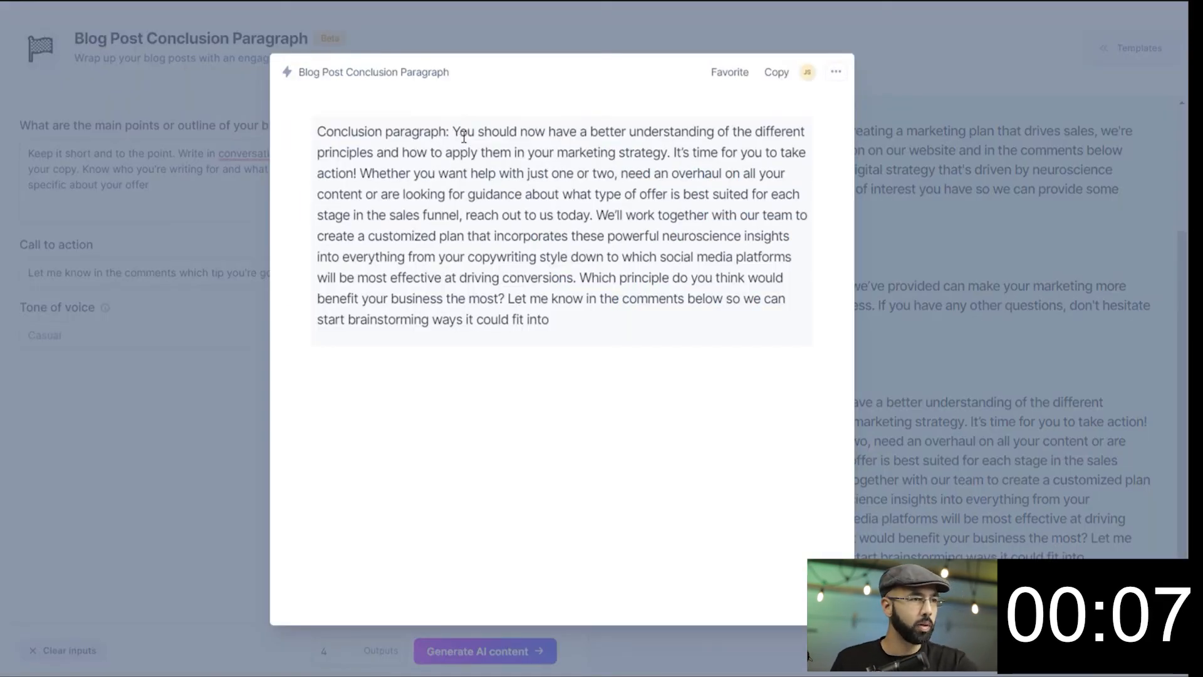
Step: Transfer the generated conclusion paragraph beginning "You should now have a better understanding" into the document under a "Conclusion" heading after tip 6
drag(452, 133, 595, 297)
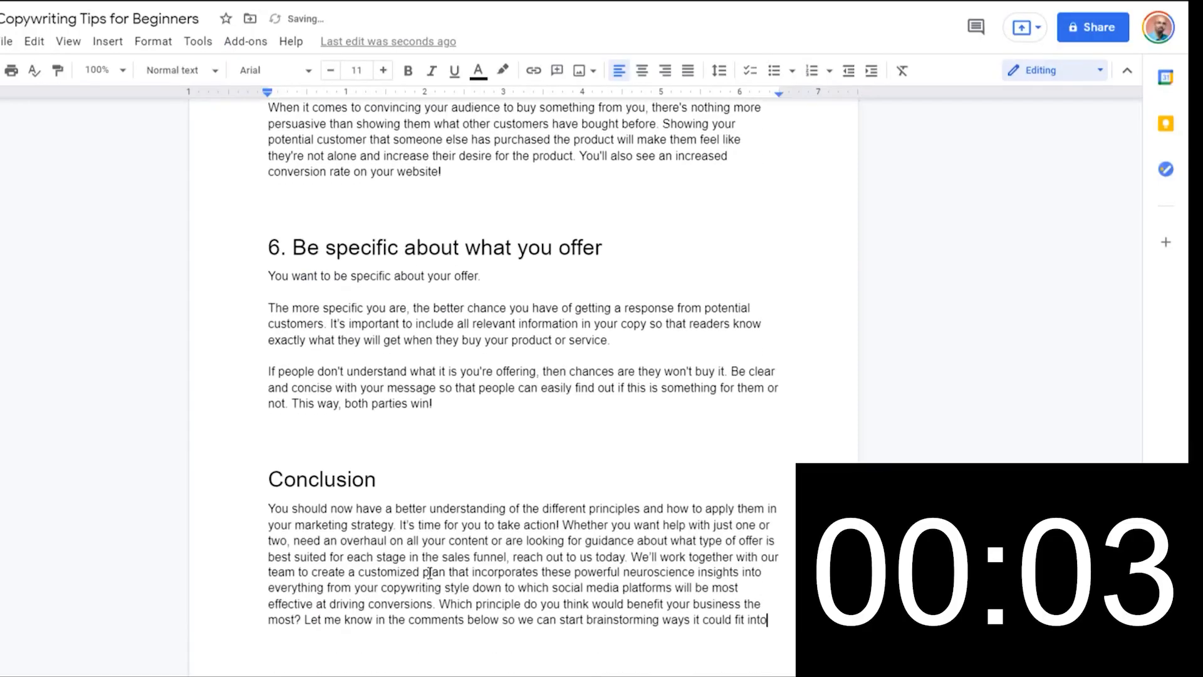
scroll(430, 572, up, 15)
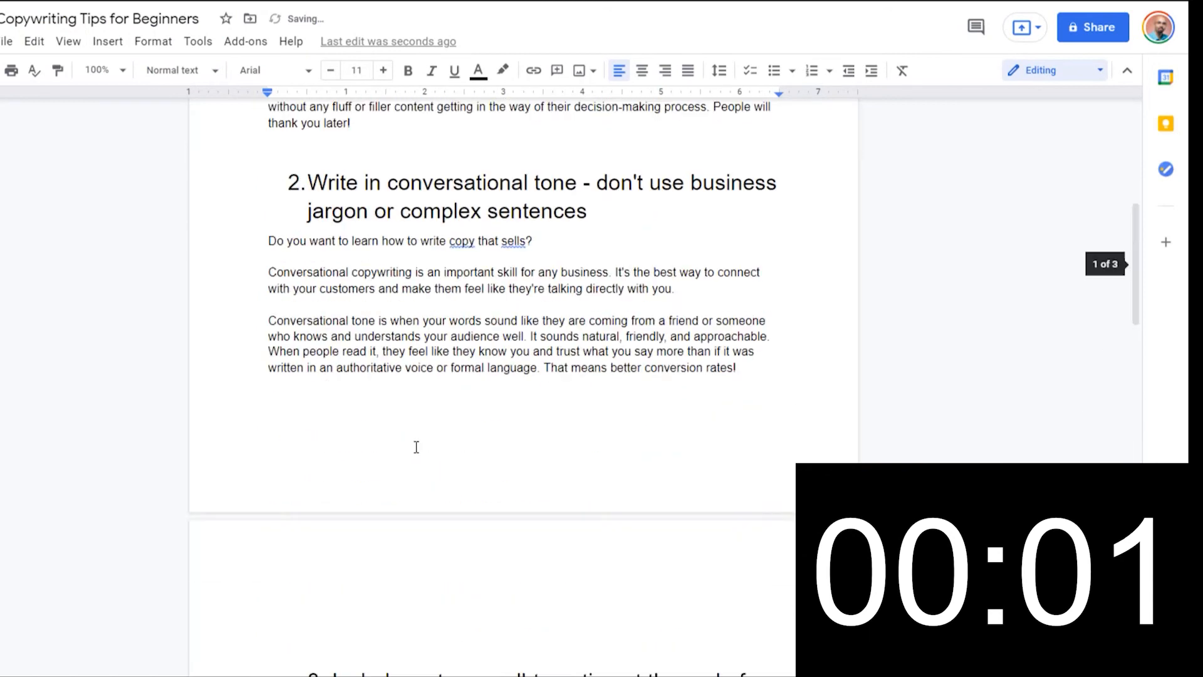